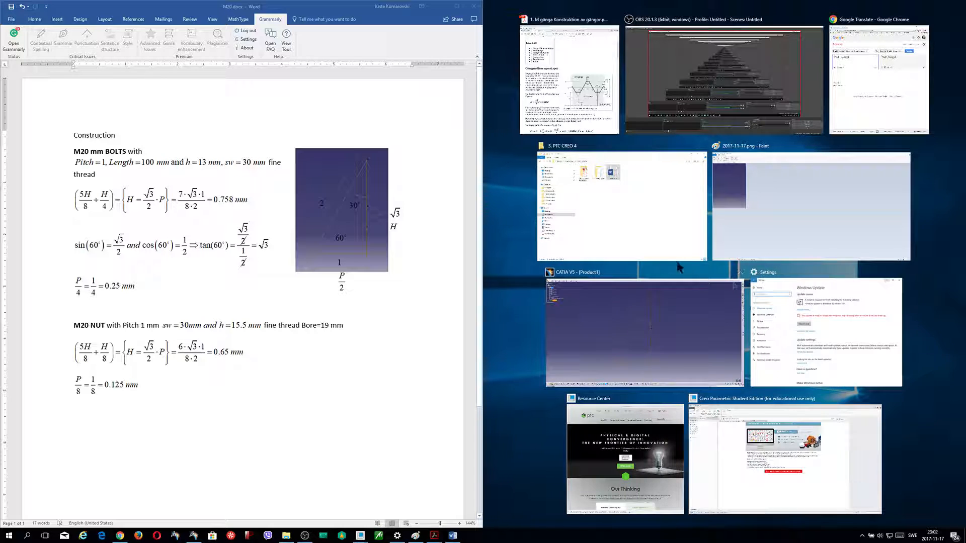
# Switch to CATIA V5 and close it without saving the changes to Product1
pyautogui.click(715, 290)
pyautogui.click(957, 5)
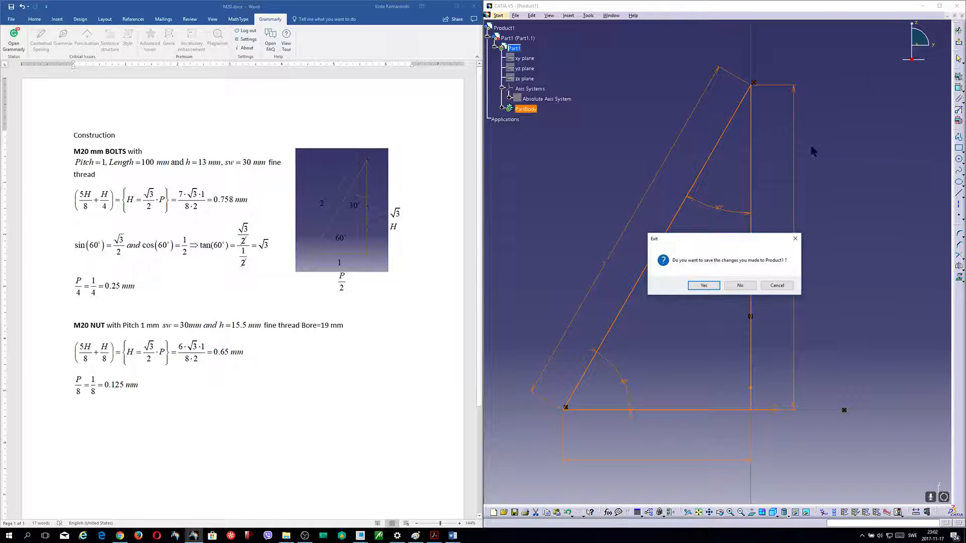
pyautogui.click(740, 285)
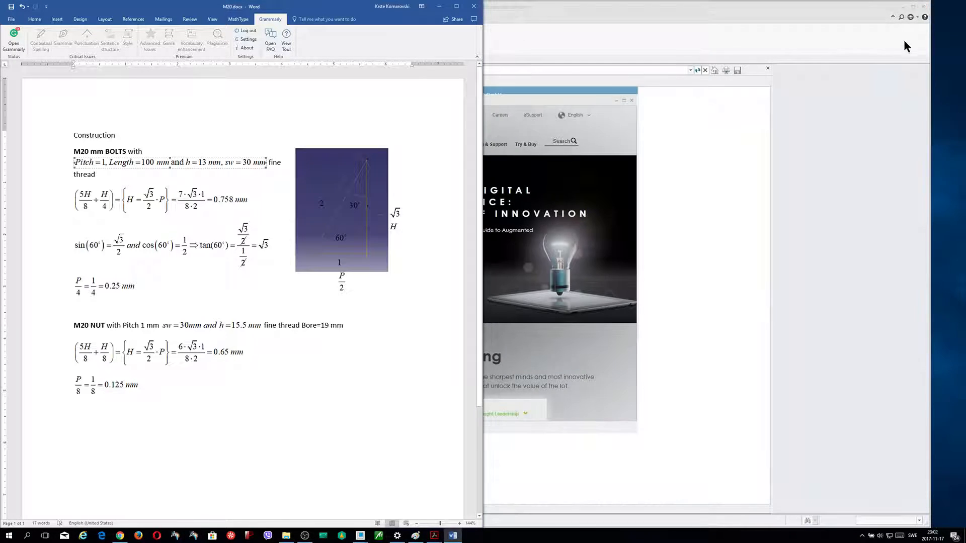
# Switch to Creo Parametric, place it beside the M20 Word document with the wider share of the screen, and narrow its folder browser
pyautogui.click(770, 15)
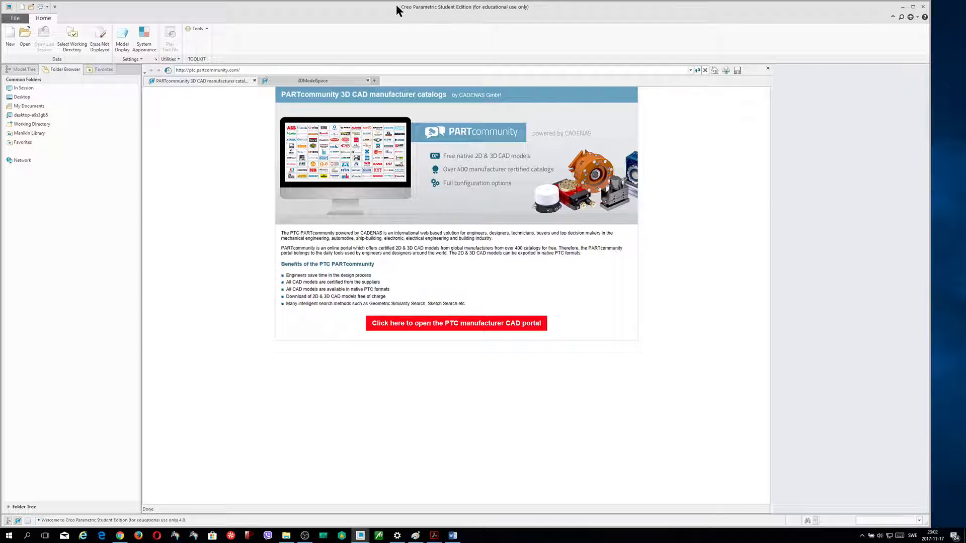
pyautogui.click(913, 7)
pyautogui.moveTo(349, 7); pyautogui.dragTo(965, 47)
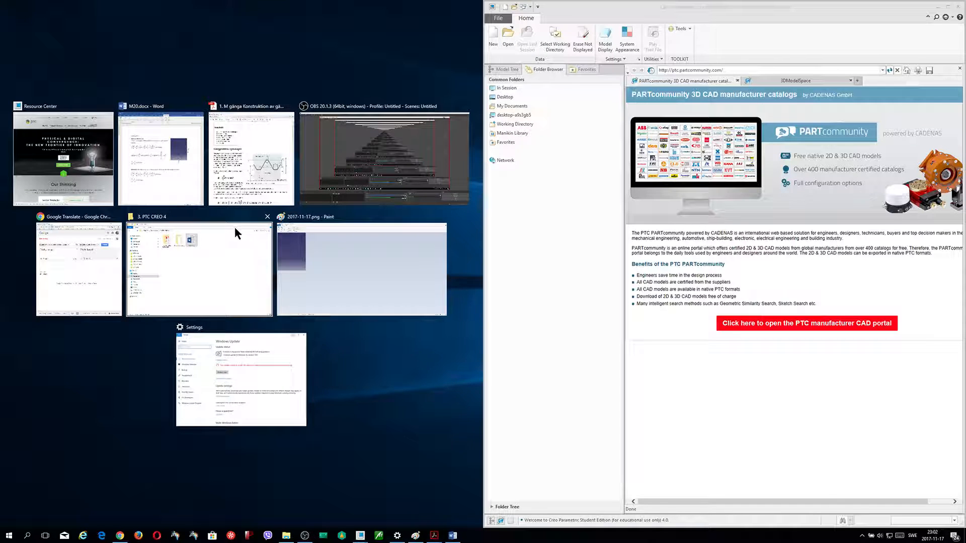
pyautogui.click(172, 165)
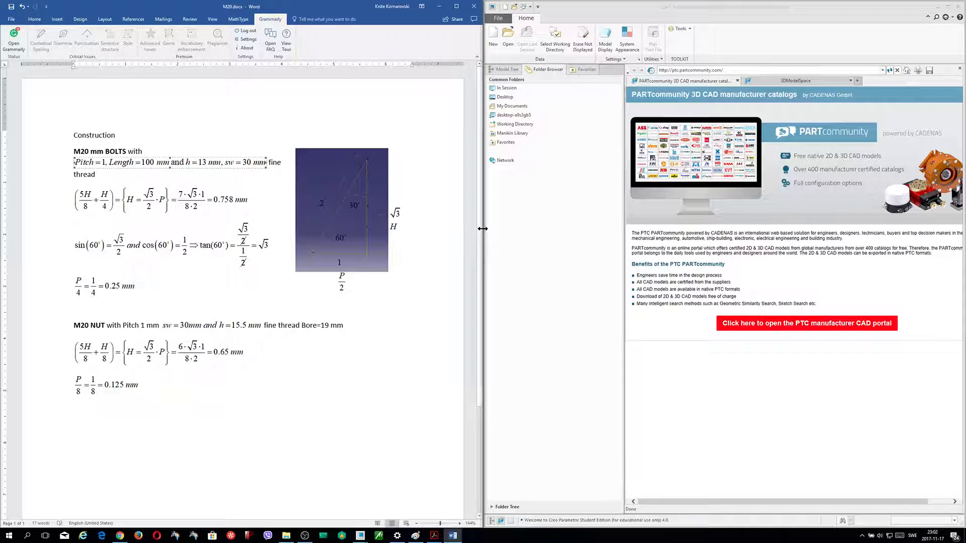
pyautogui.moveTo(484, 228); pyautogui.dragTo(366, 229)
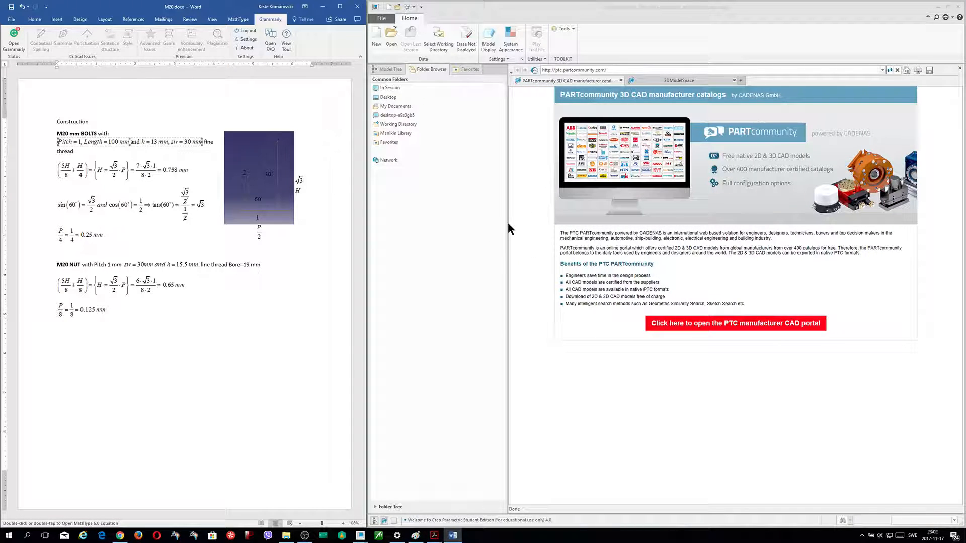
pyautogui.moveTo(507, 228); pyautogui.dragTo(428, 232)
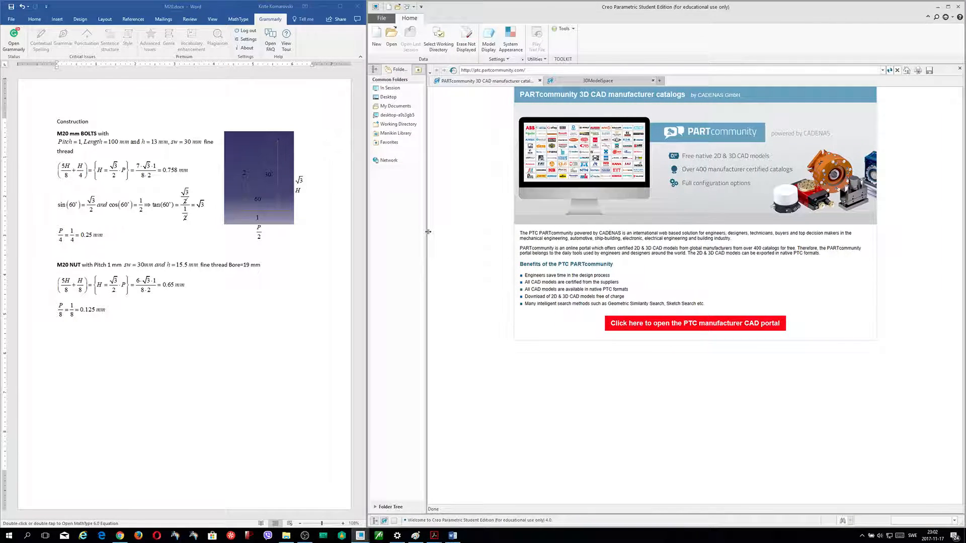
# Start a new solid part without the default template and try to name it M20 Bolts
pyautogui.click(379, 39)
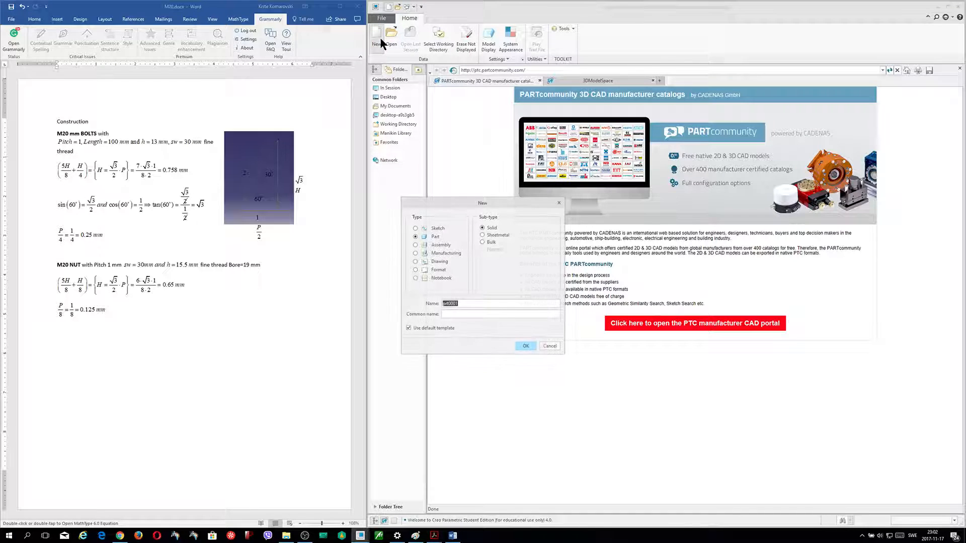
pyautogui.click(408, 330)
pyautogui.moveTo(467, 304); pyautogui.dragTo(441, 303)
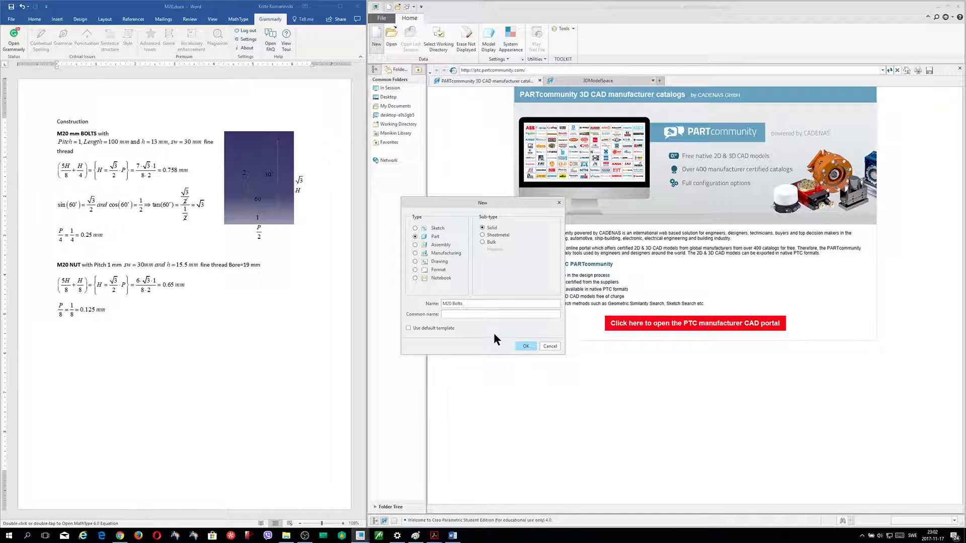
pyautogui.click(529, 348)
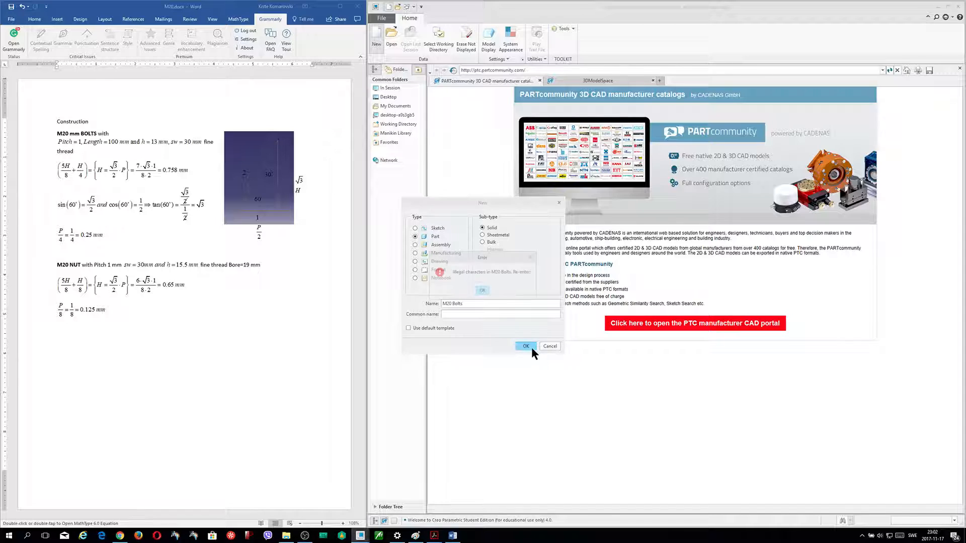
pyautogui.click(482, 291)
# Name the new part Part and create it from the mmns_part_solid template
pyautogui.moveTo(463, 304); pyautogui.dragTo(427, 304)
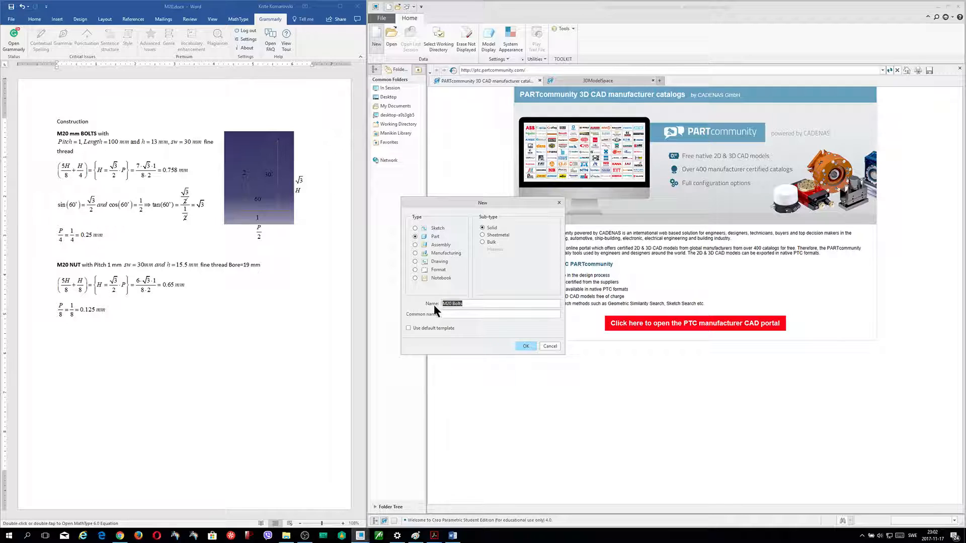
pyautogui.press('BackSpace')
pyautogui.write('Part')
pyautogui.click(526, 346)
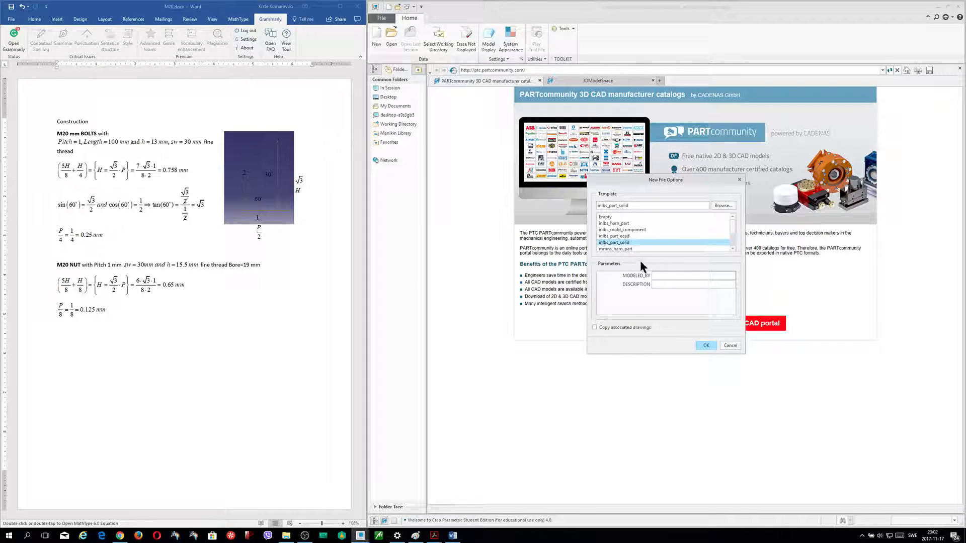
pyautogui.scroll(-2, 732, 245)
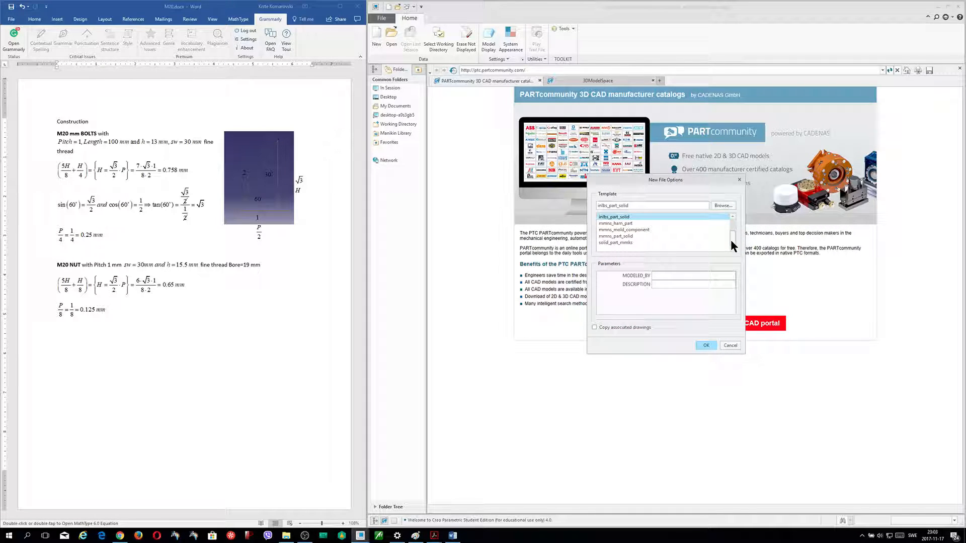
pyautogui.click(620, 237)
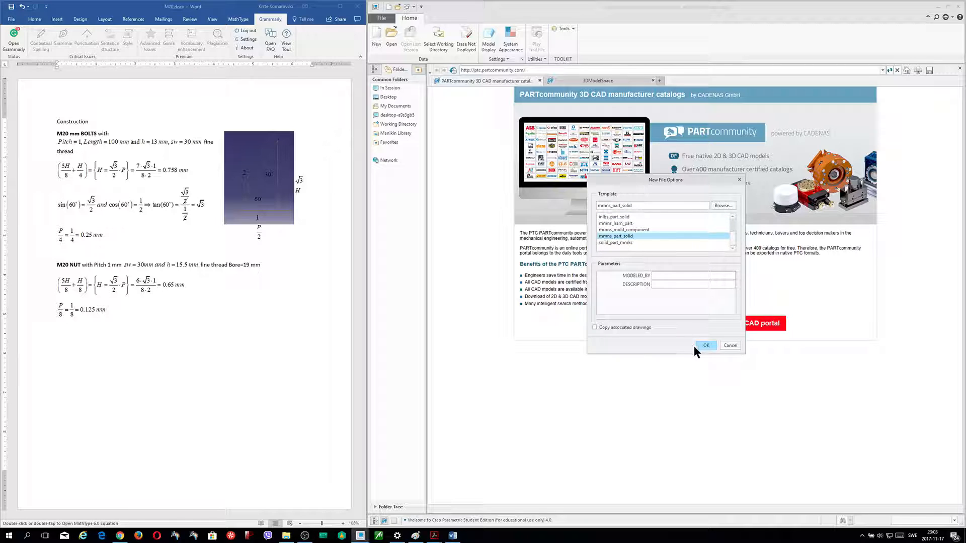
pyautogui.click(706, 346)
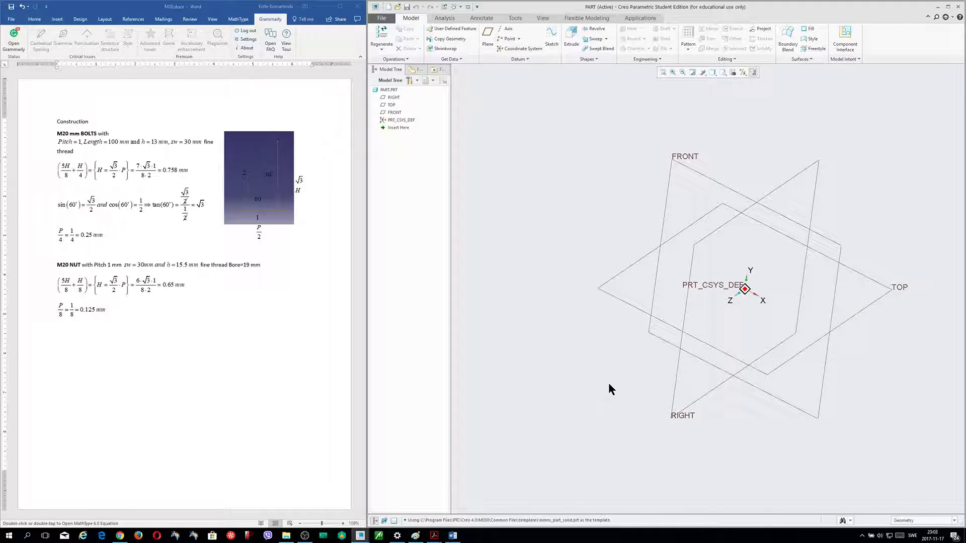
# Start an extrude sketch on the TOP plane and draw horizontal and vertical centerlines through the origin
pyautogui.moveTo(605, 373); pyautogui.dragTo(692, 222, button='middle')
pyautogui.click(571, 35)
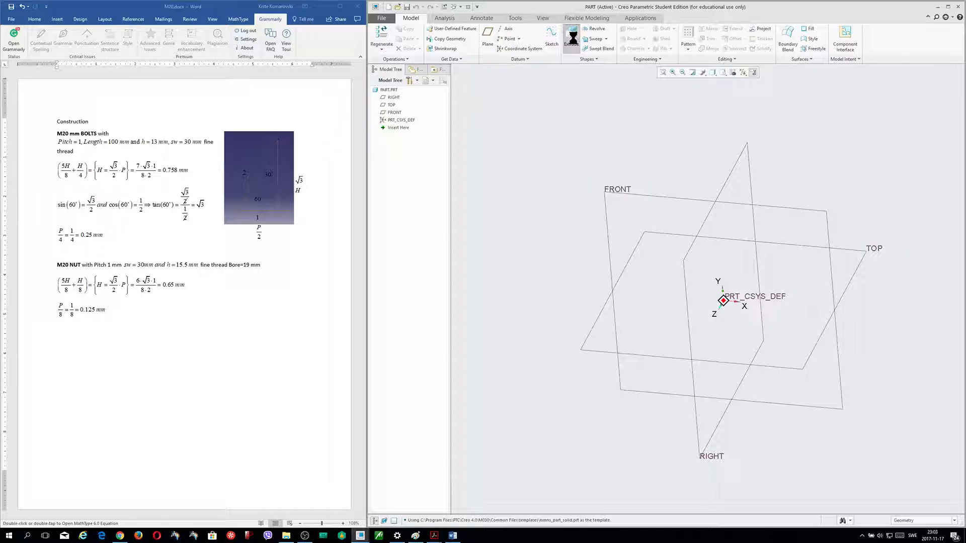
pyautogui.click(873, 250)
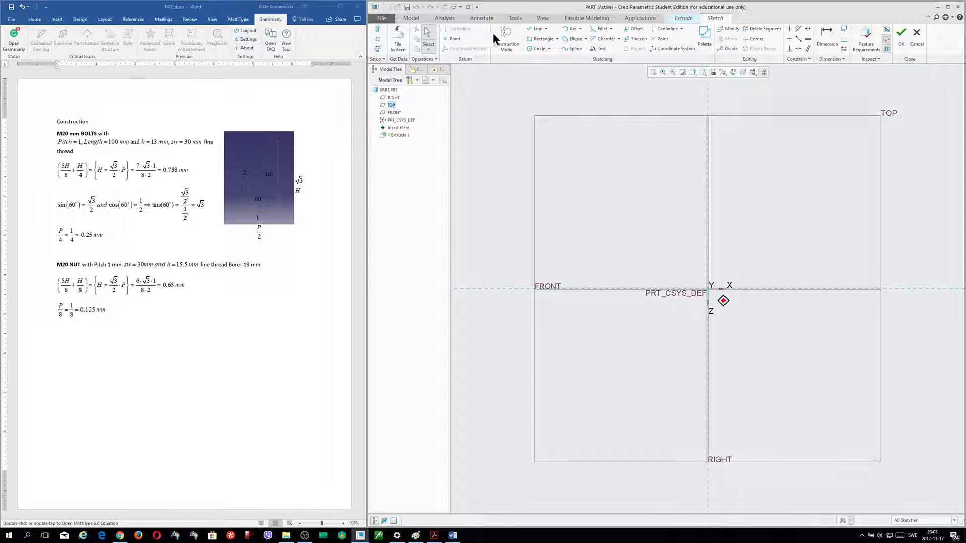
pyautogui.click(656, 29)
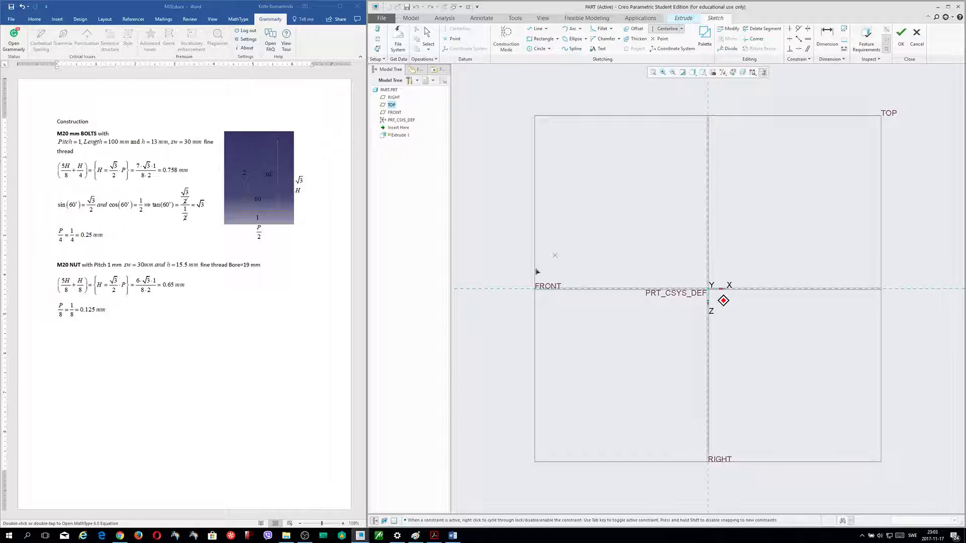
pyautogui.click(496, 290)
pyautogui.click(939, 293)
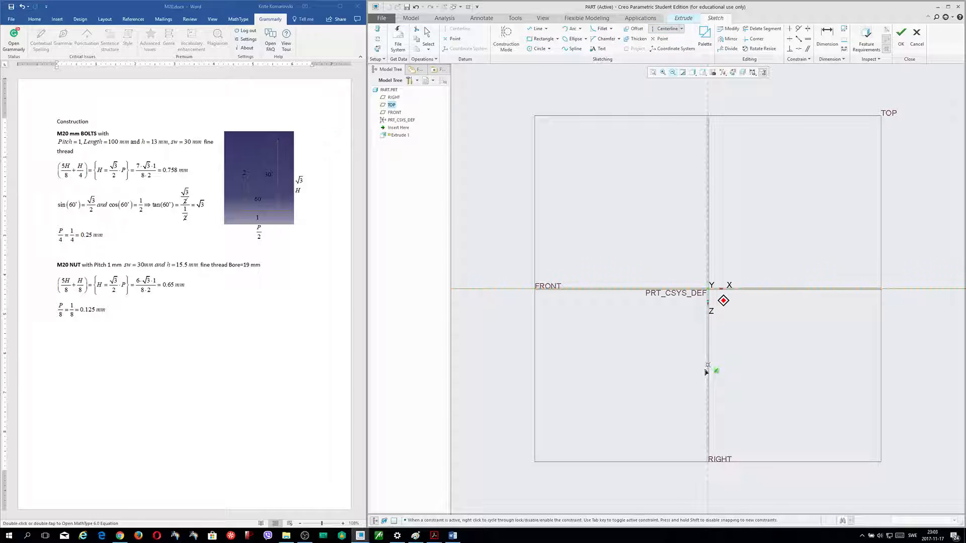
pyautogui.click(708, 478)
pyautogui.click(707, 110)
pyautogui.middleClick(751, 109)
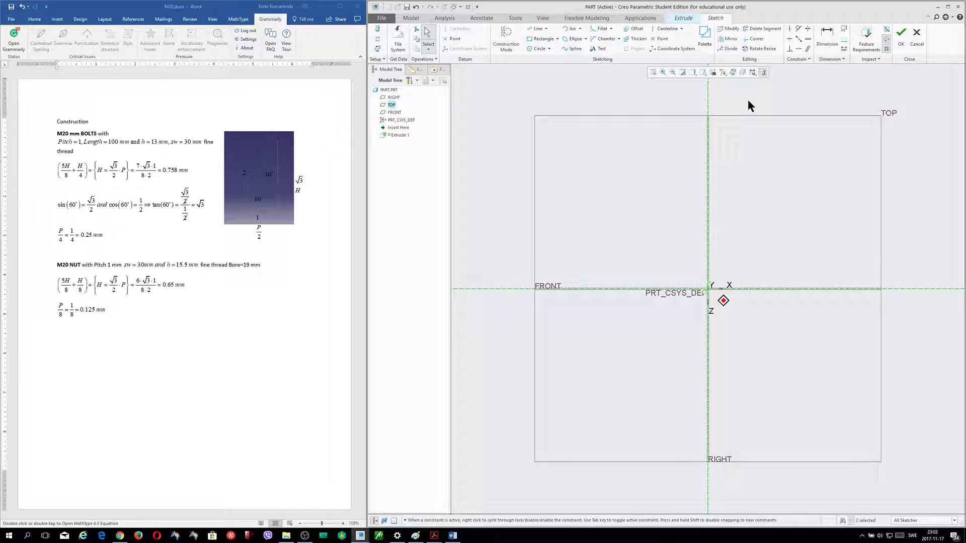
# Draw a circle centred on the origin and set its diameter to 20 mm
pyautogui.click(539, 49)
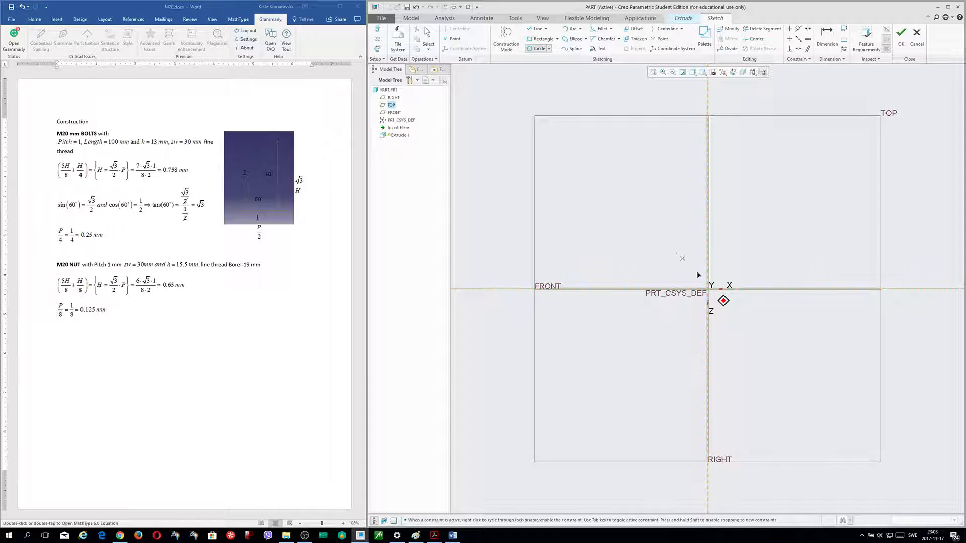
pyautogui.click(709, 288)
pyautogui.click(748, 205)
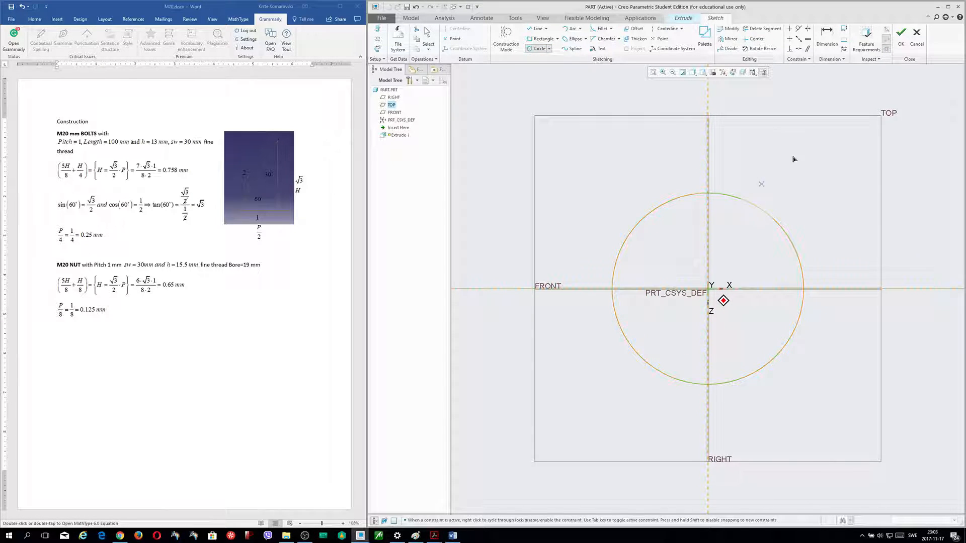
pyautogui.click(825, 39)
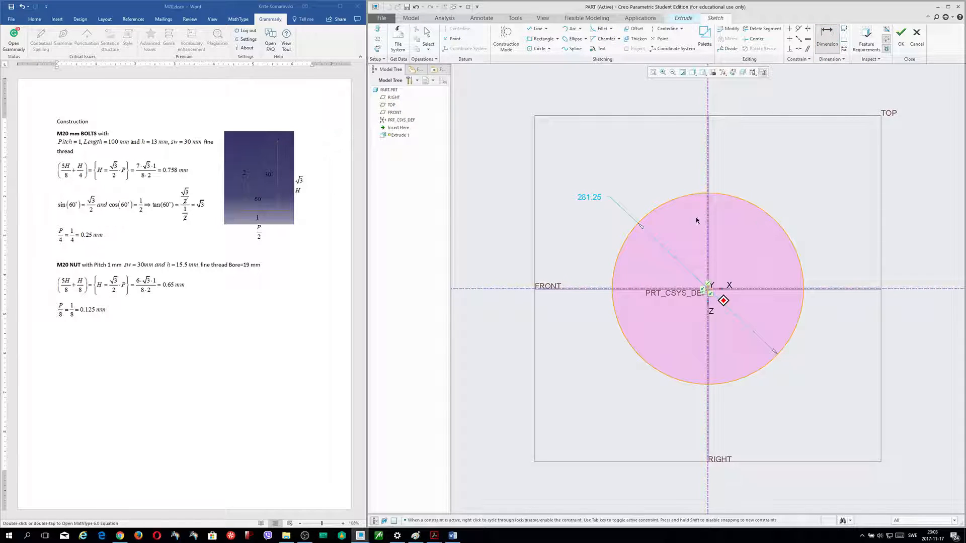
pyautogui.doubleClick(593, 197)
pyautogui.write('20')
pyautogui.press('Return')
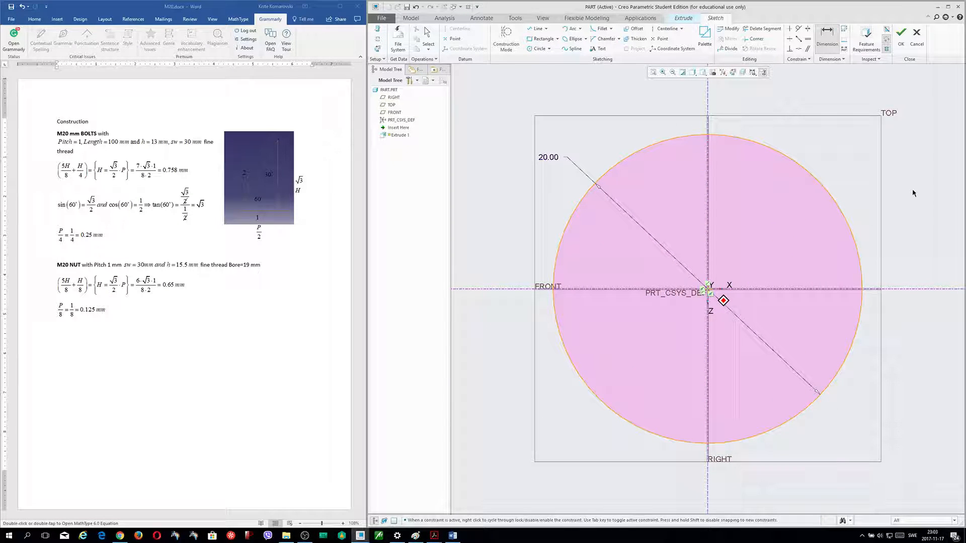
# Finish the circle sketch and extrude it 100 mm to form the bolt shank
pyautogui.click(901, 34)
pyautogui.moveTo(796, 216); pyautogui.dragTo(604, 115, button='middle')
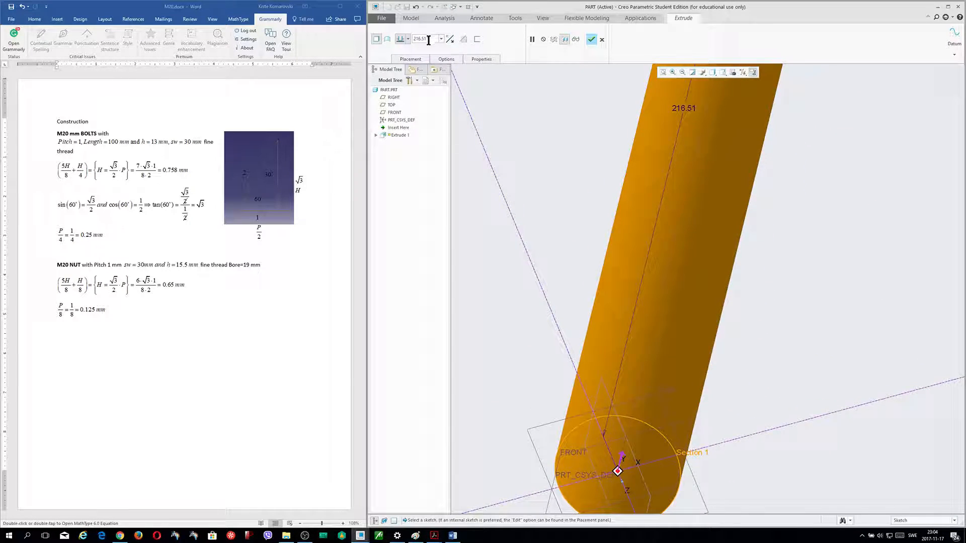
pyautogui.moveTo(428, 39); pyautogui.dragTo(396, 46)
pyautogui.press('BackSpace')
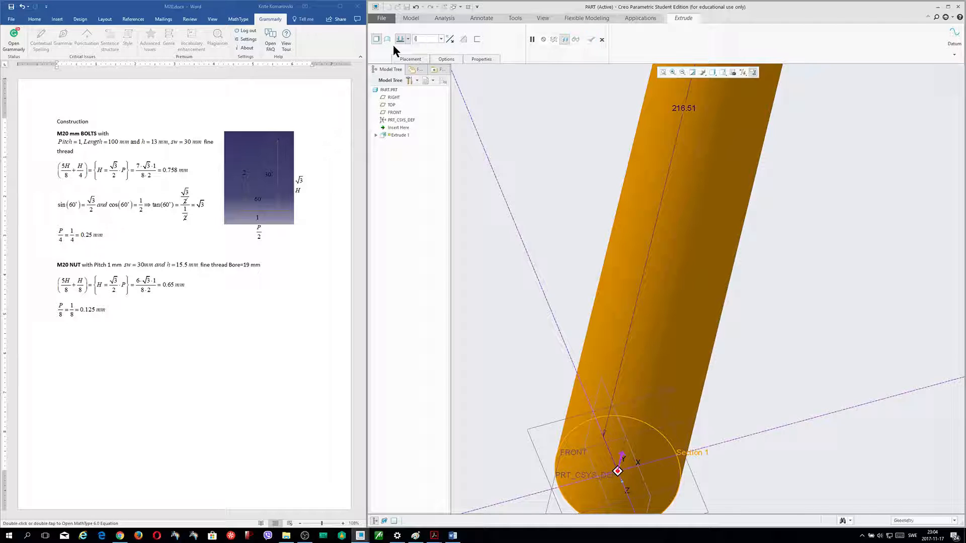
pyautogui.press('Return')
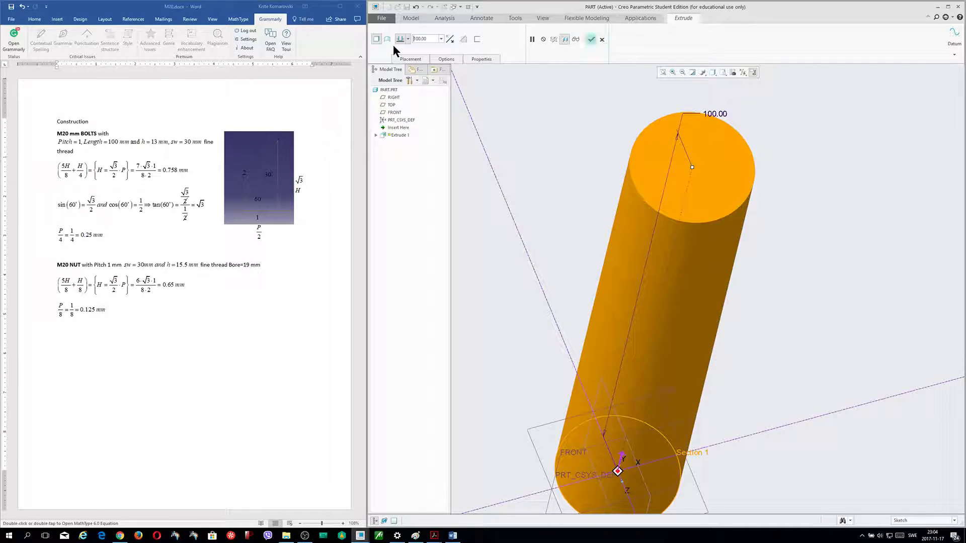
pyautogui.hotkey('ctrl', 'd')
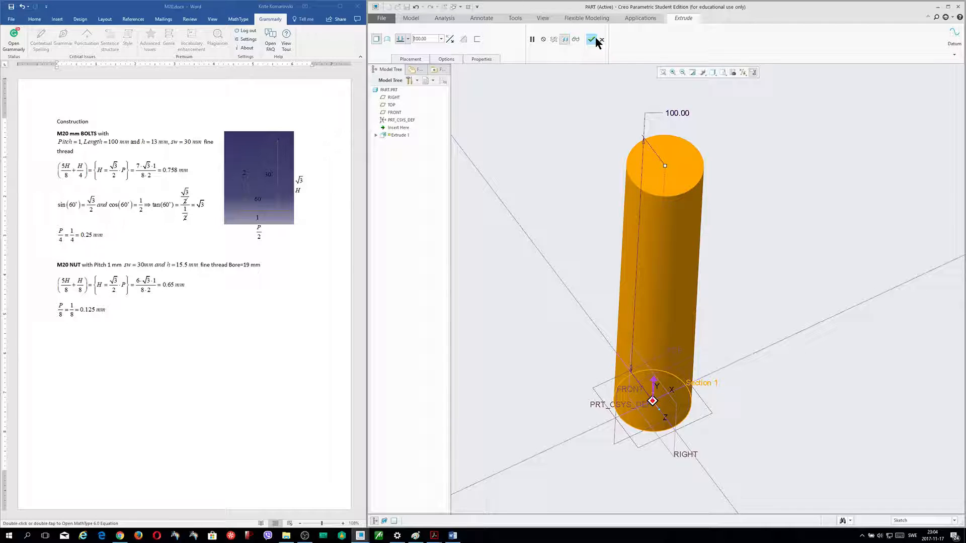
pyautogui.click(592, 39)
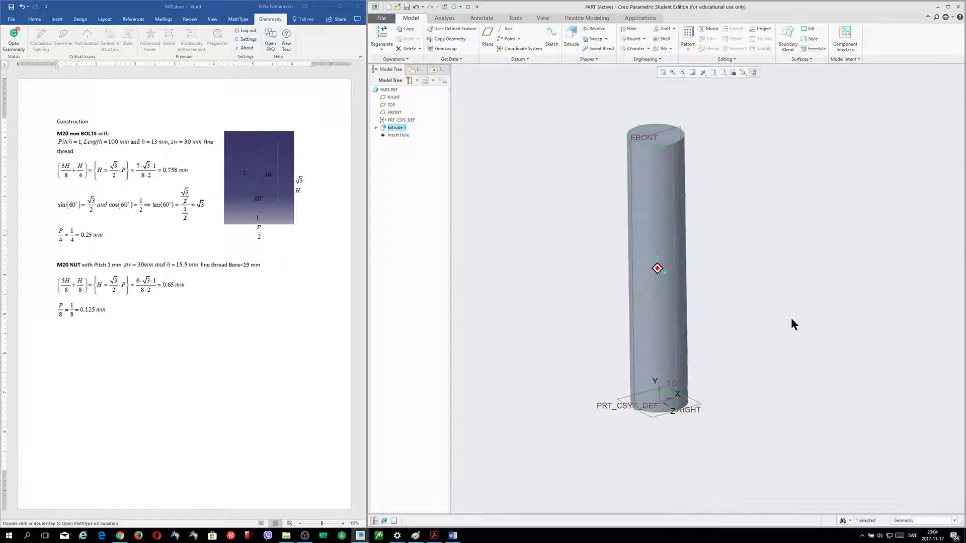
pyautogui.click(788, 355)
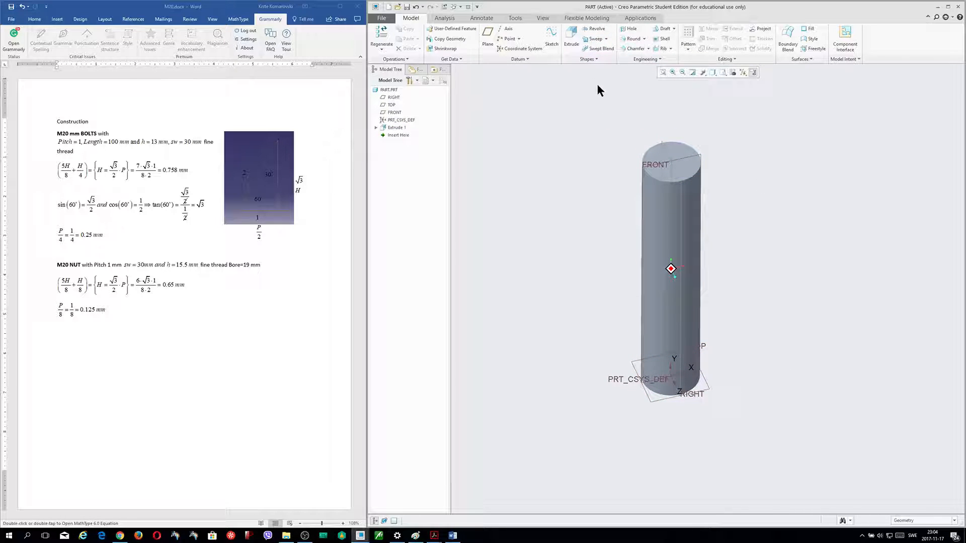
# Start an extrude sketch on the TOP plane and place a 6-Sided Hexagon from the Sketcher Palette at the origin
pyautogui.click(571, 34)
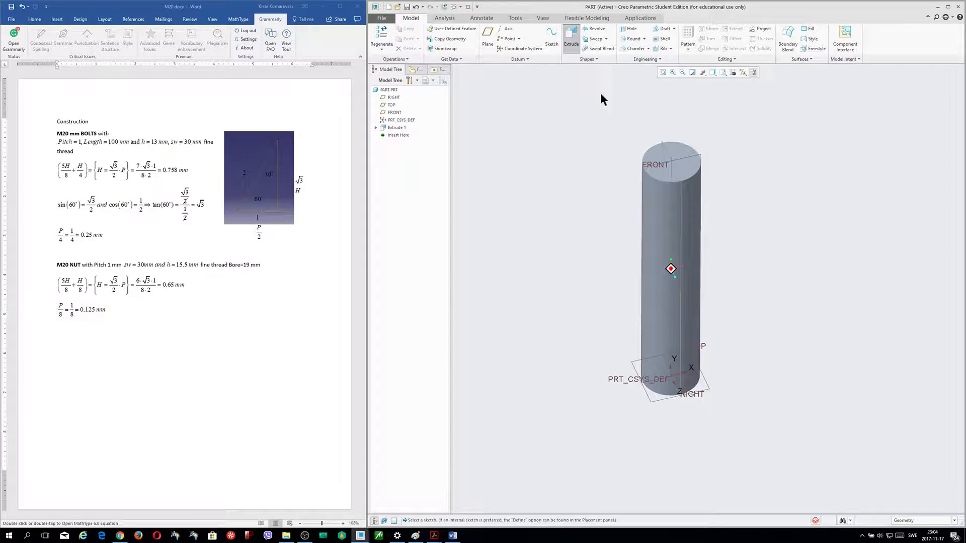
pyautogui.click(710, 392)
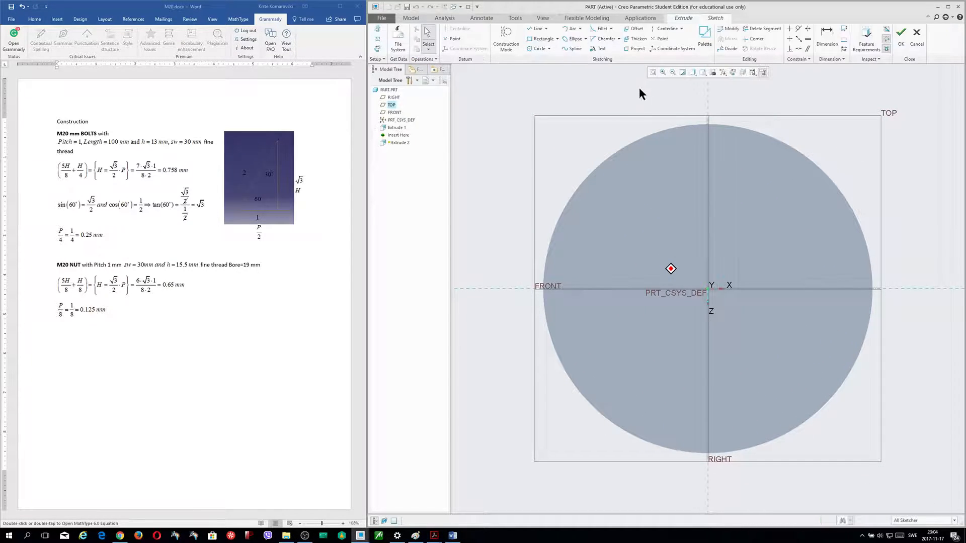
pyautogui.click(704, 39)
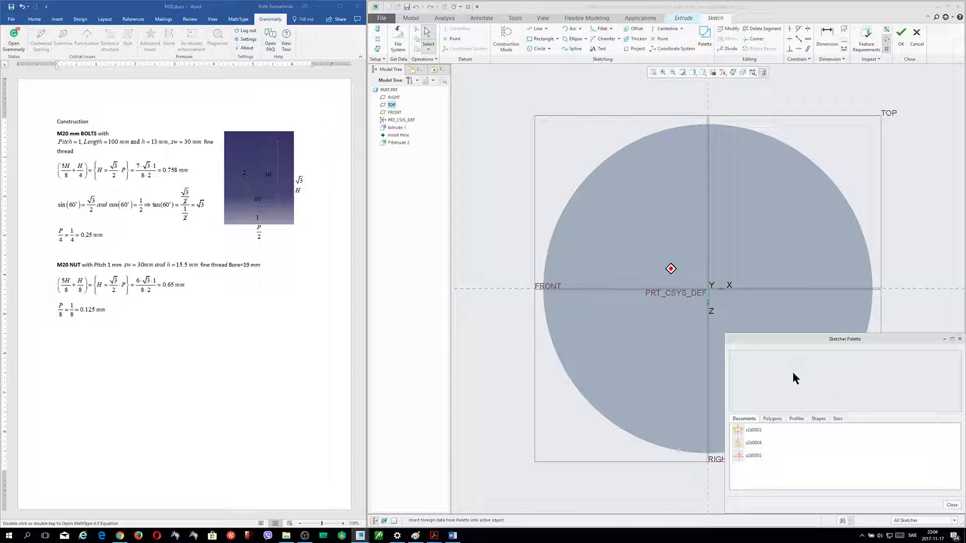
pyautogui.click(772, 419)
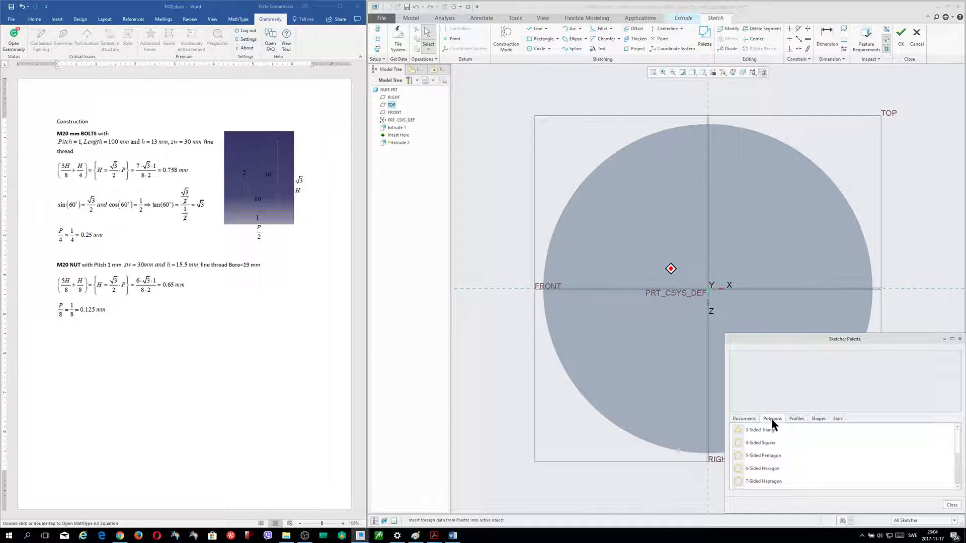
pyautogui.click(764, 469)
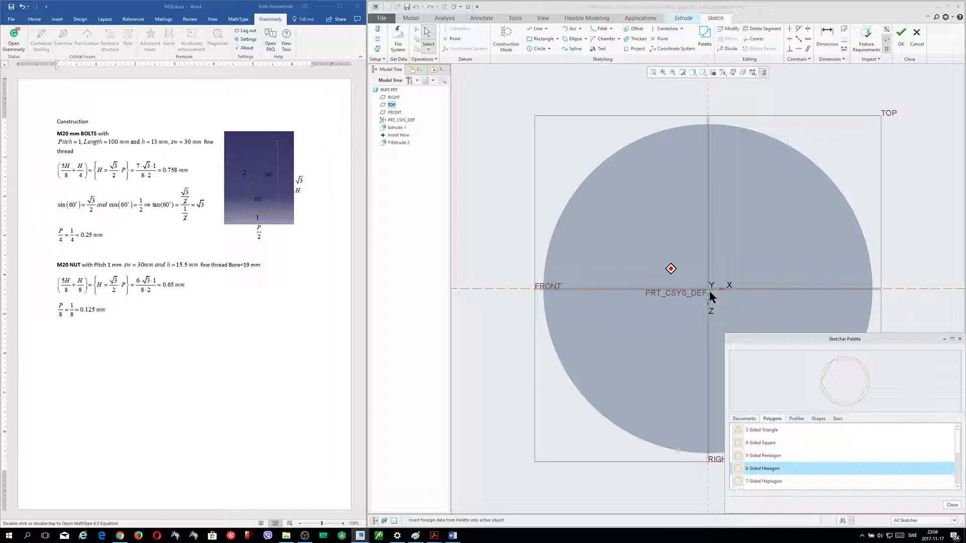
pyautogui.doubleClick(735, 469)
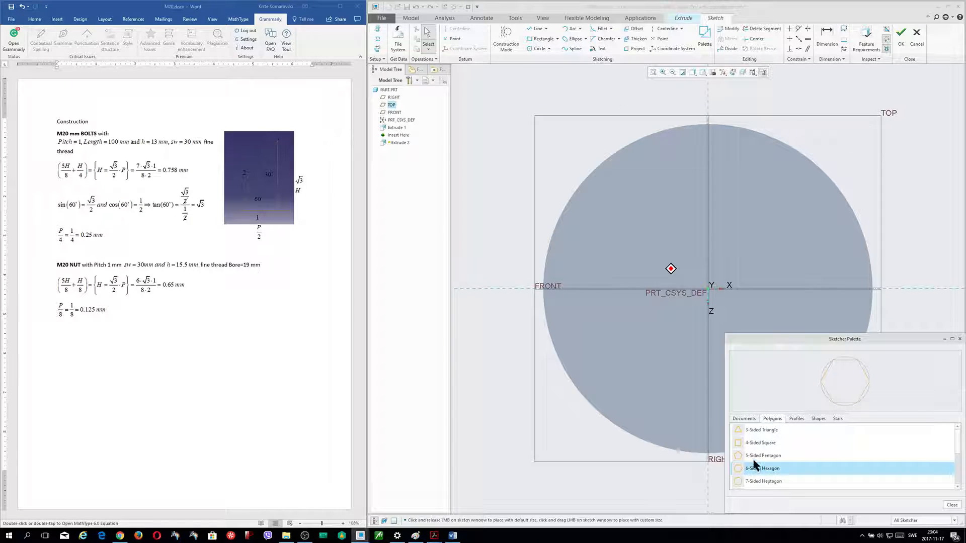
pyautogui.click(709, 293)
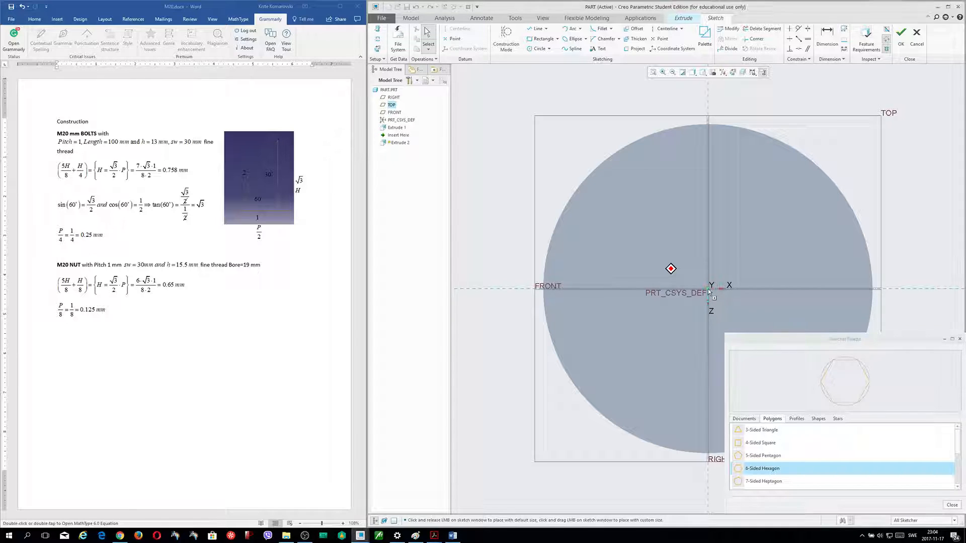
pyautogui.click(960, 339)
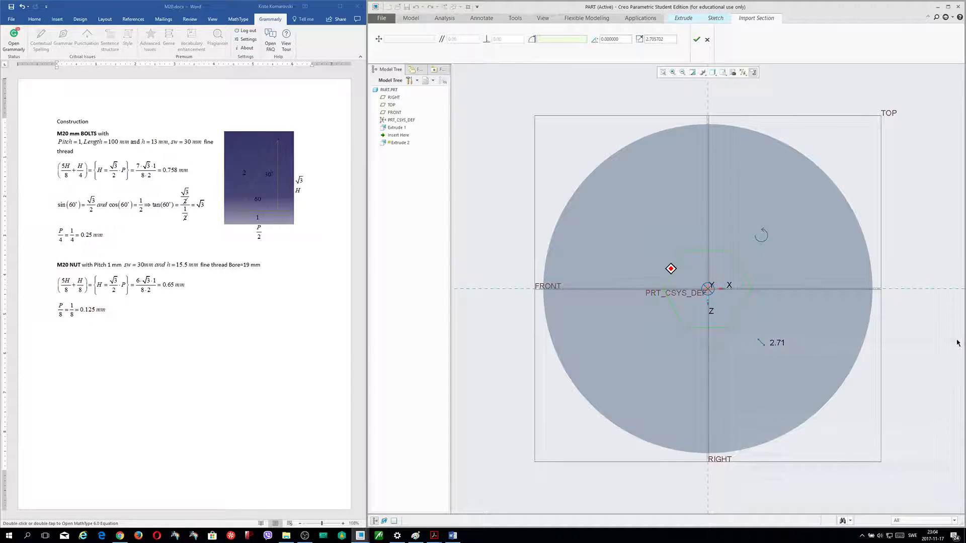
pyautogui.middleClick(904, 270)
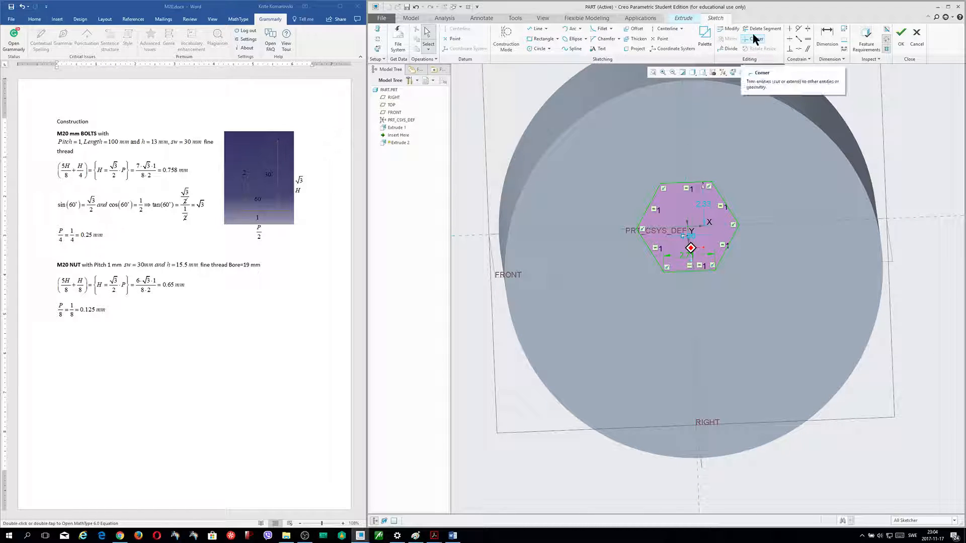
# Switch to 1. Skruv.pdf in Acrobat Reader and look up the M20 head's sw and h dimensions in the table
pyautogui.click(733, 73)
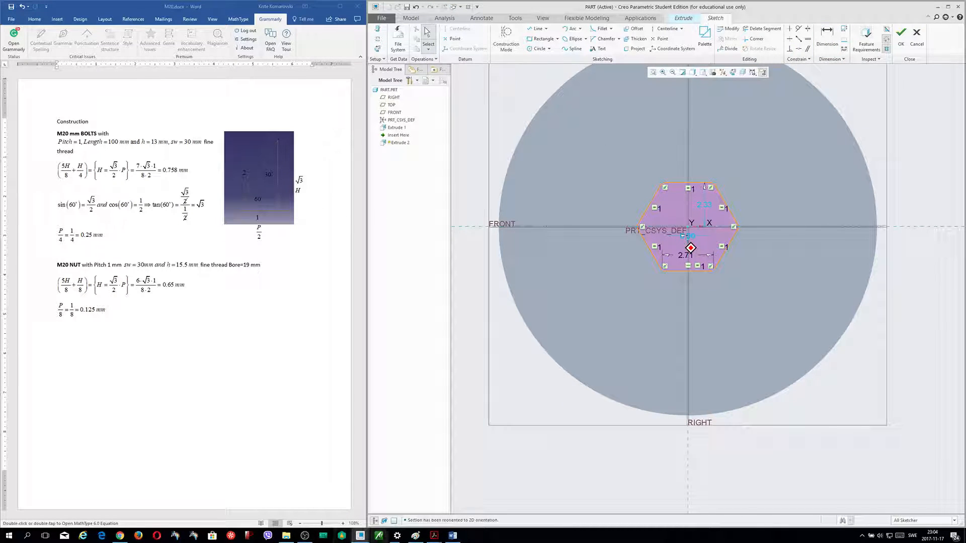
pyautogui.click(434, 535)
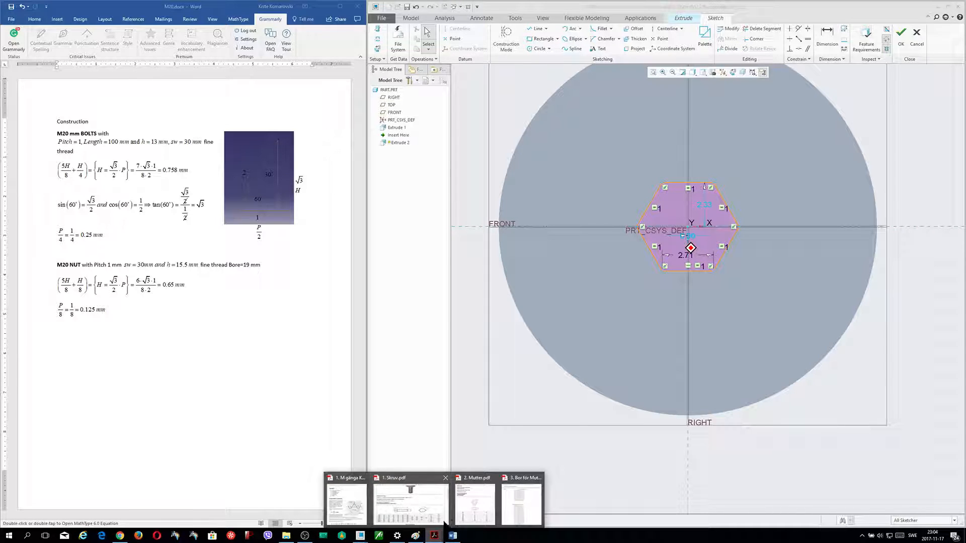
pyautogui.moveTo(470, 508)
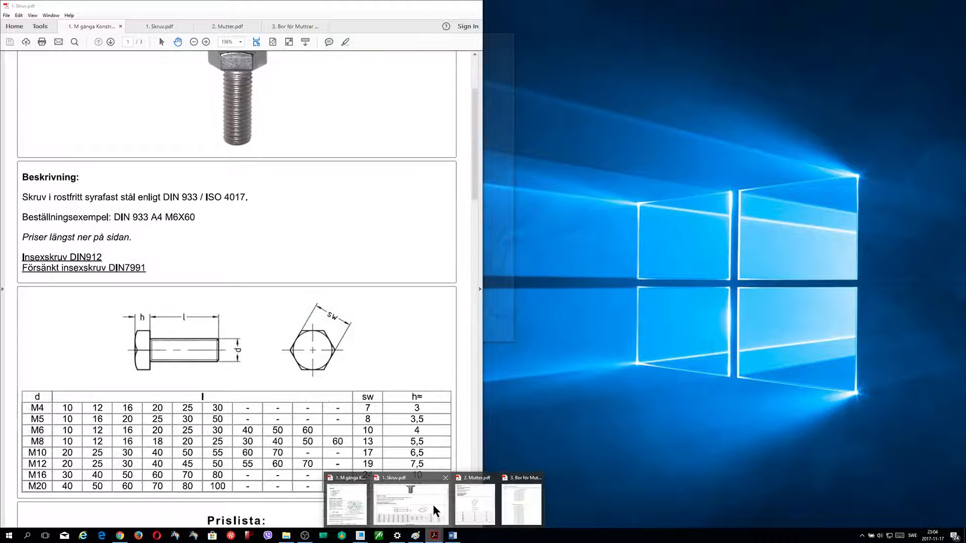
pyautogui.click(428, 506)
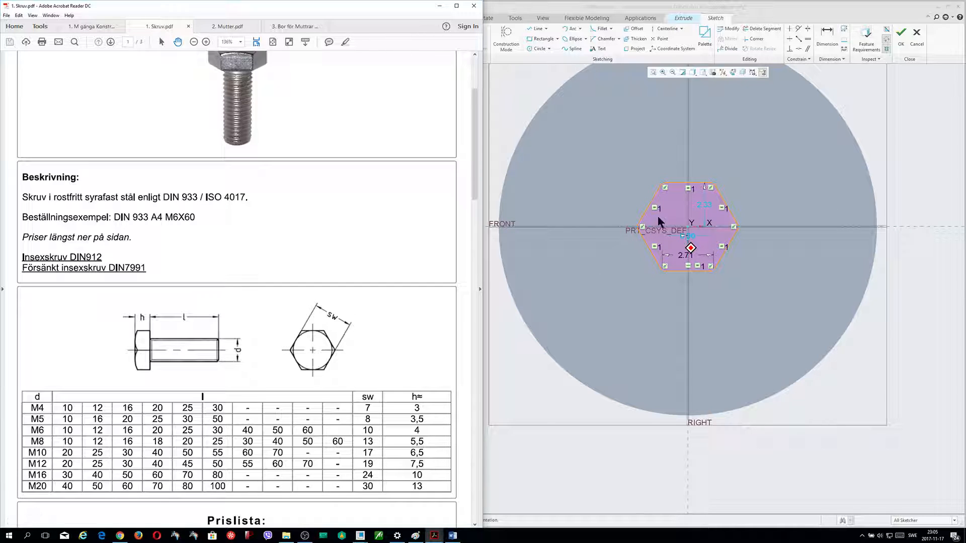
# Dimension the hexagon's width across flats, delete the conflicting side-length dimension, and set the width to 30 mm
pyautogui.click(827, 38)
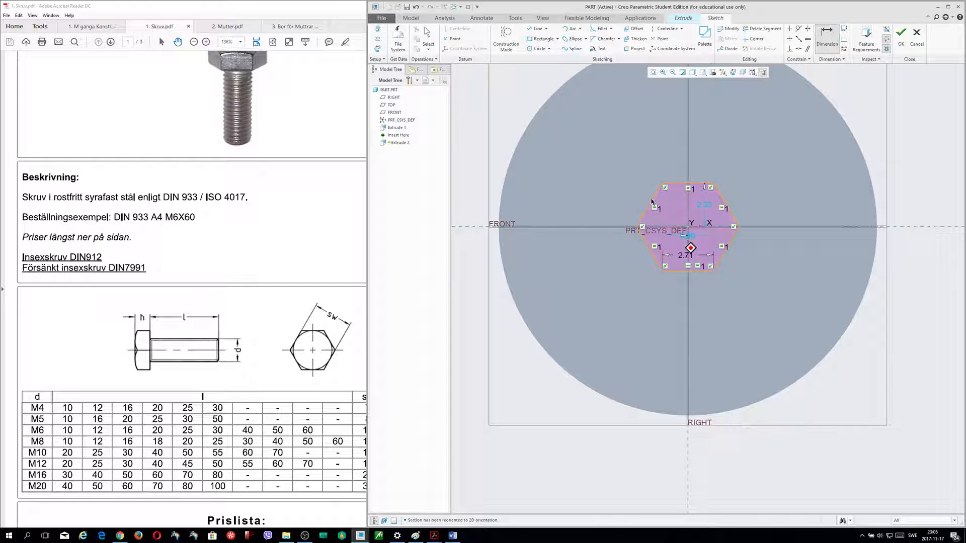
pyautogui.middleClick(750, 170)
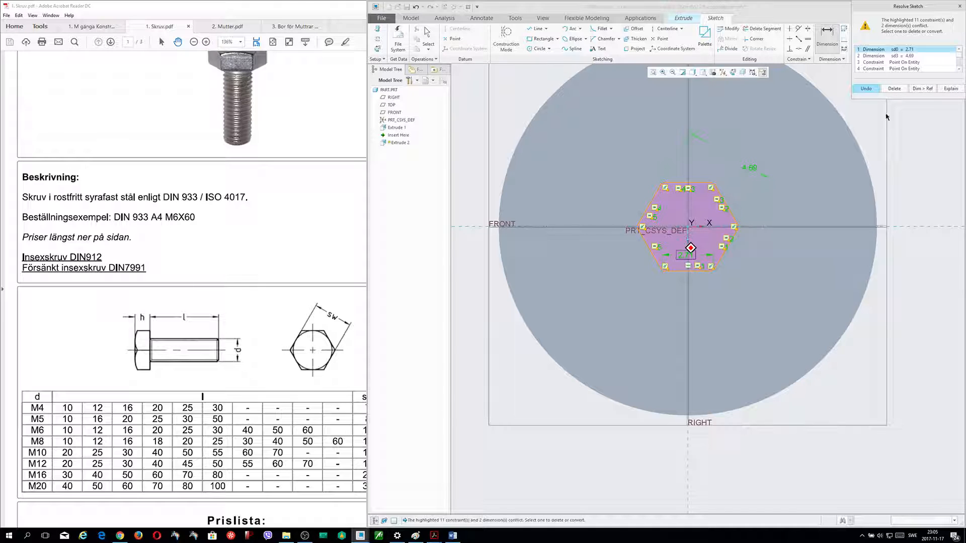
pyautogui.click(894, 88)
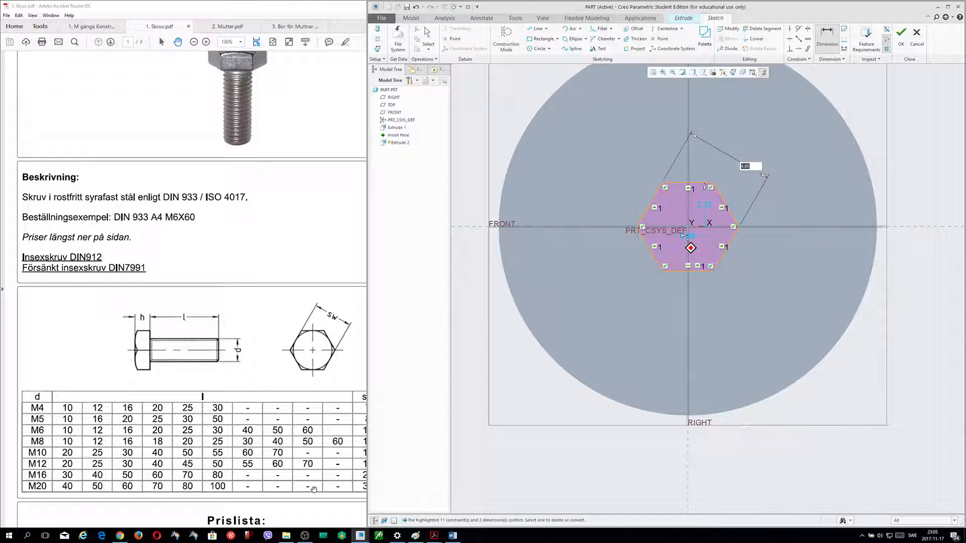
pyautogui.click(336, 514)
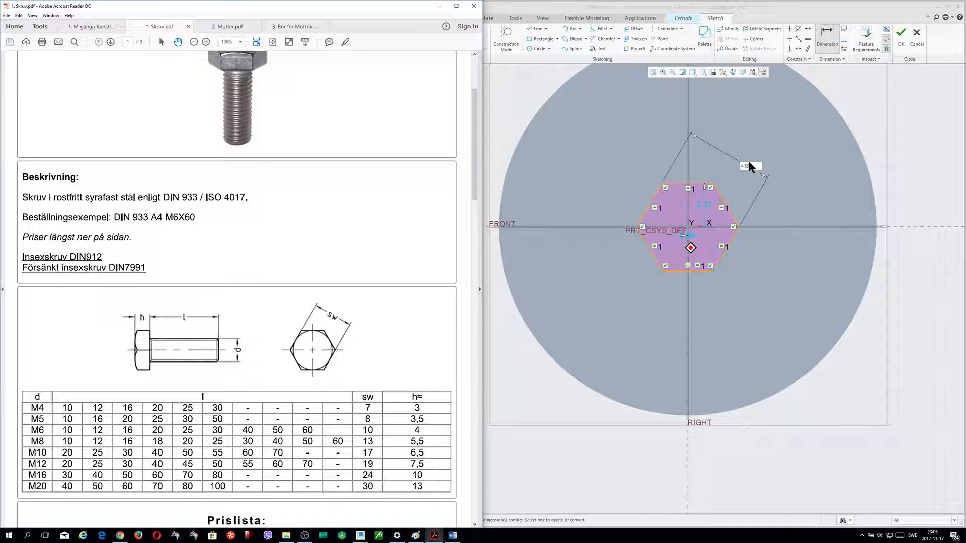
pyautogui.moveTo(752, 166); pyautogui.dragTo(738, 165)
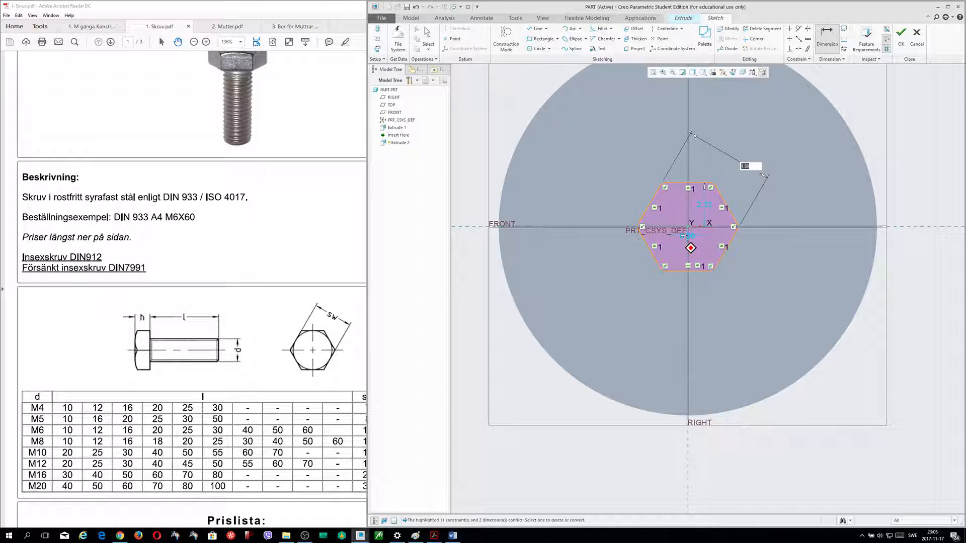
pyautogui.write('30')
pyautogui.press('Return')
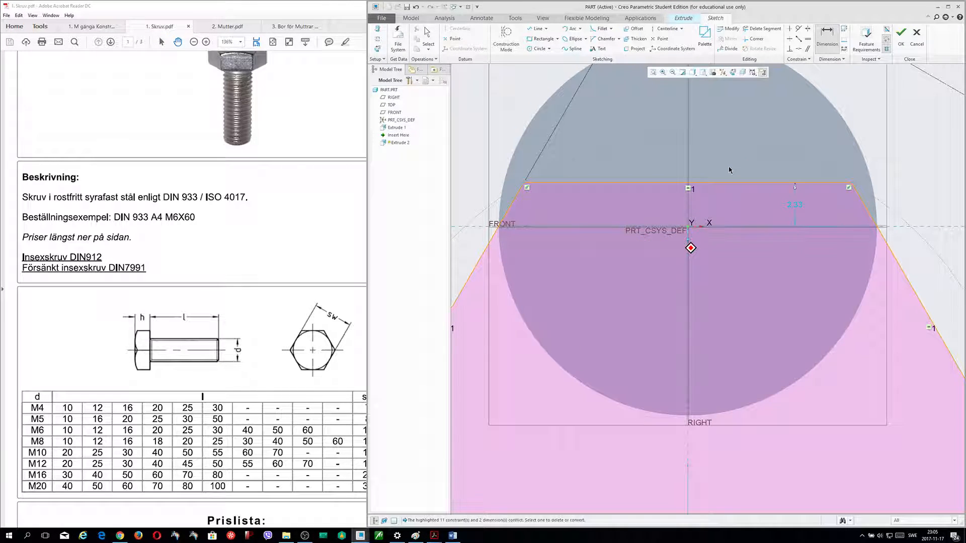
pyautogui.scroll(5, 729, 170)
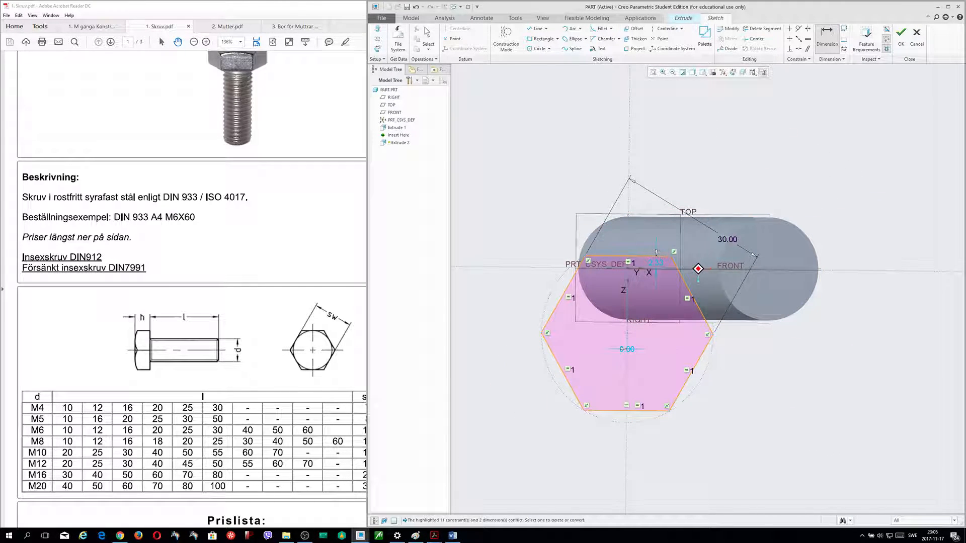
# Switch to Chrome to begin a new web search
pyautogui.click(120, 535)
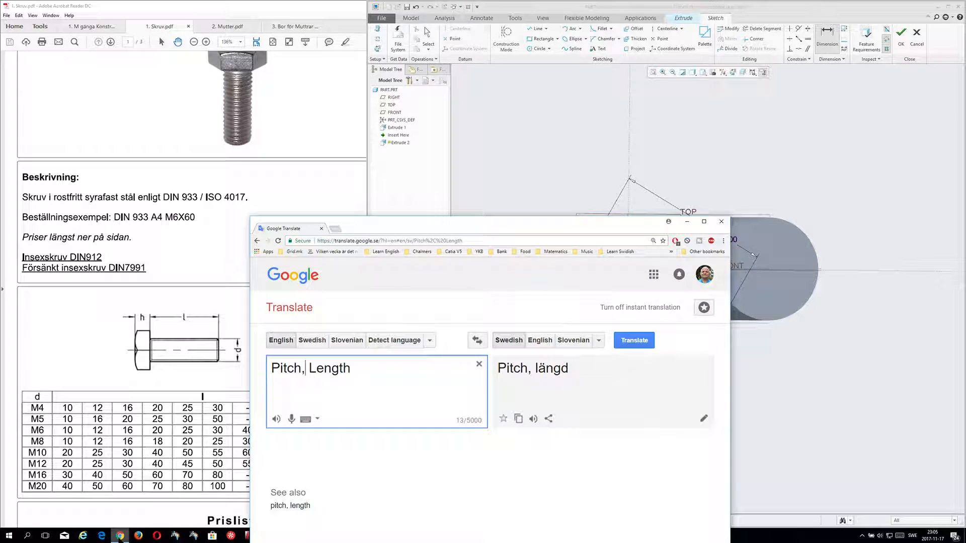
pyautogui.click(370, 243)
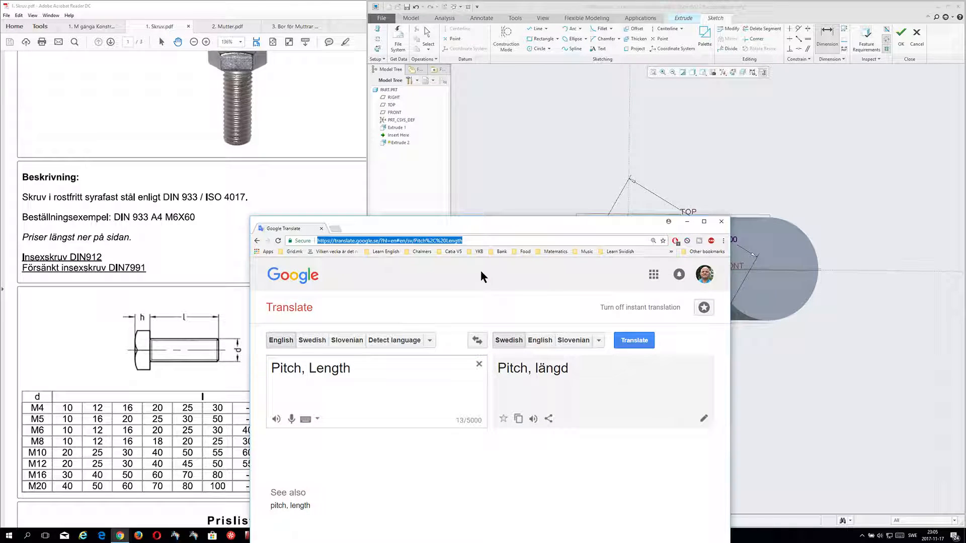
pyautogui.write('B')
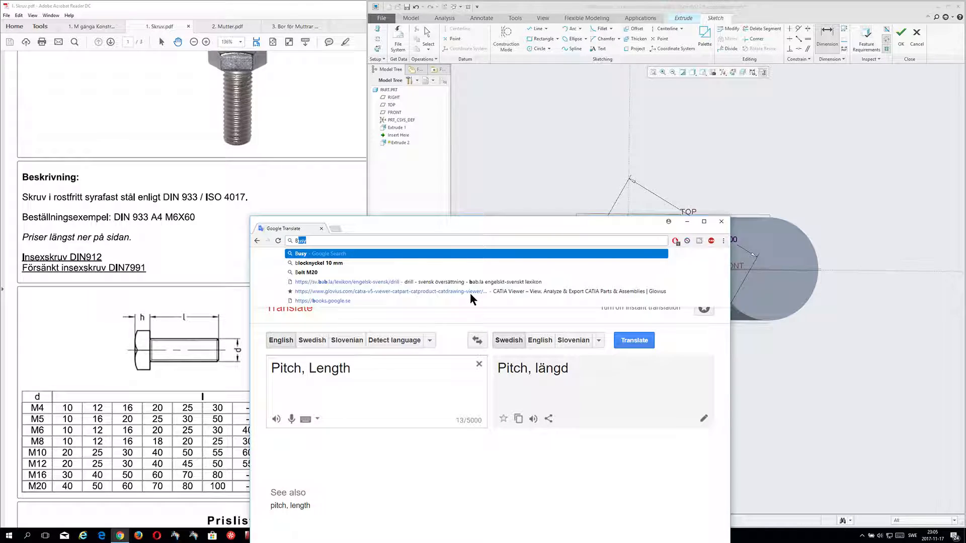
pyautogui.write('lock nycke')
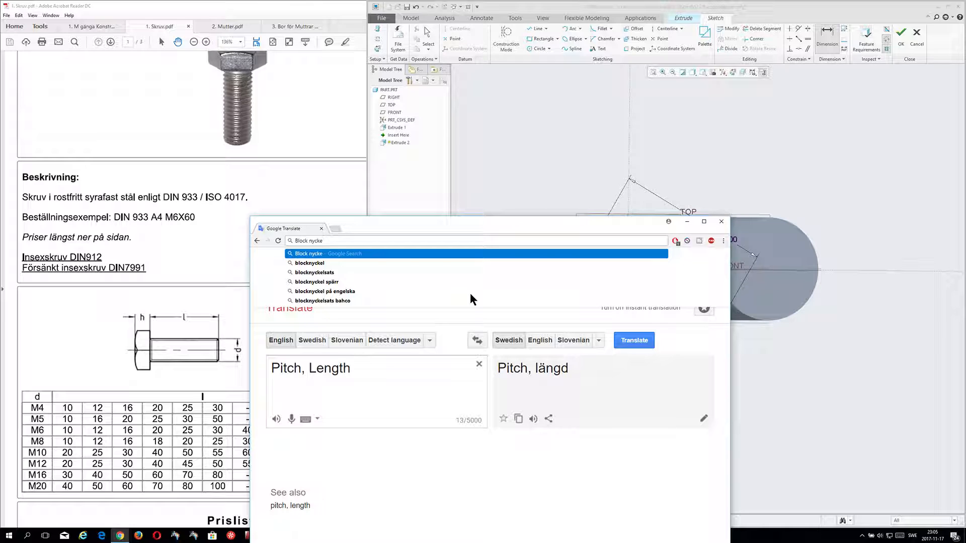
pyautogui.press('BackSpace')
pyautogui.press('BackSpace')
pyautogui.press('BackSpace')
pyautogui.press('BackSpace')
pyautogui.press('BackSpace')
pyautogui.press('BackSpace')
pyautogui.press('BackSpace')
pyautogui.press('BackSpace')
pyautogui.press('BackSpace')
pyautogui.press('BackSpace')
pyautogui.press('BackSpace')
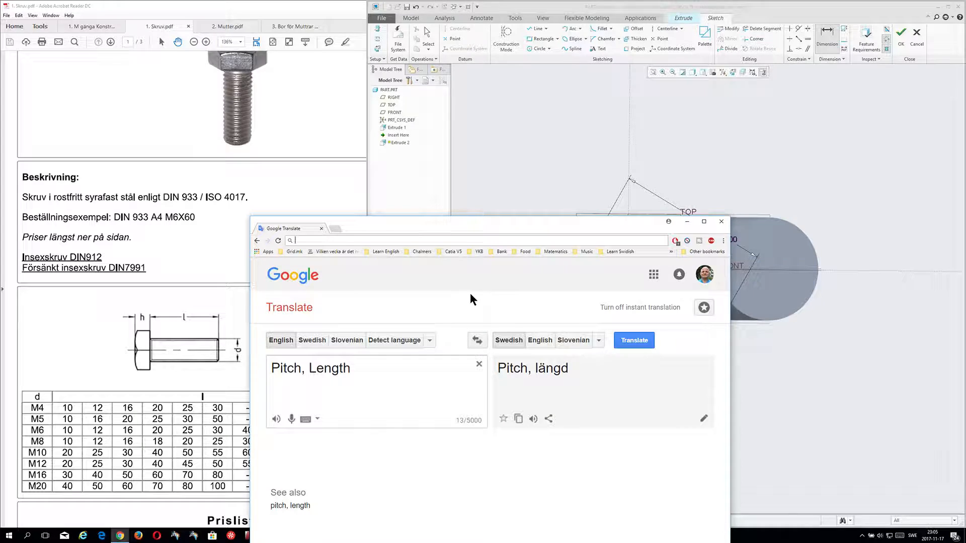
# Search Google Images for Spanner, view a picture of a combination spanner, and return to the Creo sketch
pyautogui.write('Spanner')
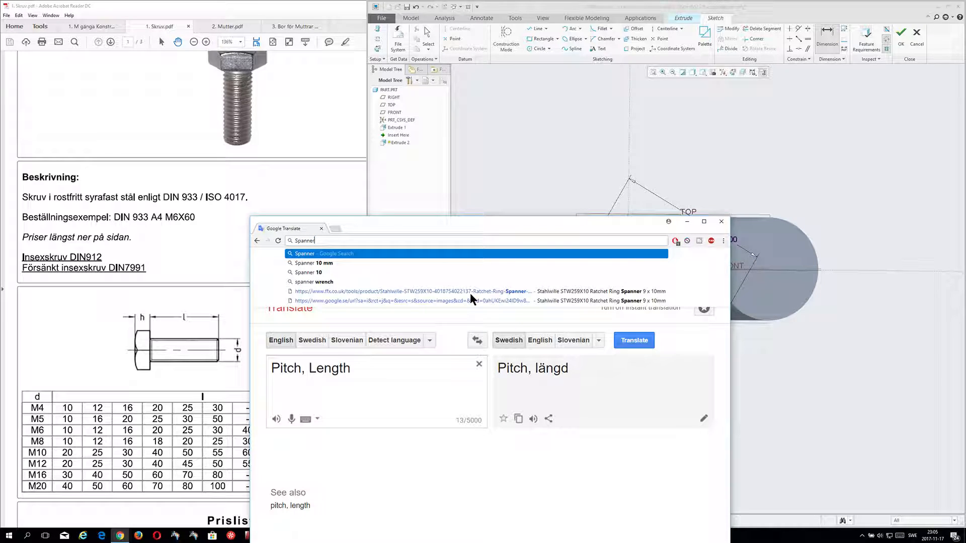
pyautogui.press('Return')
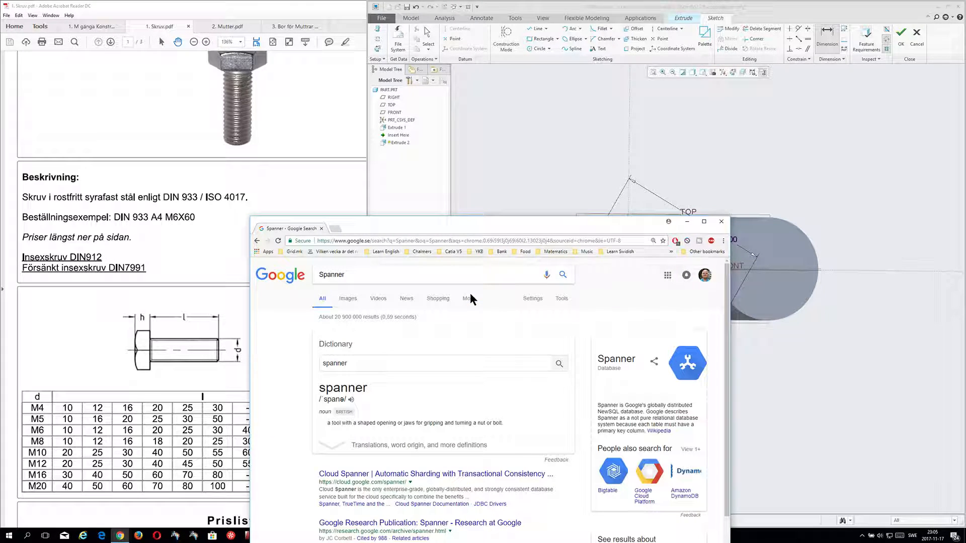
pyautogui.click(346, 297)
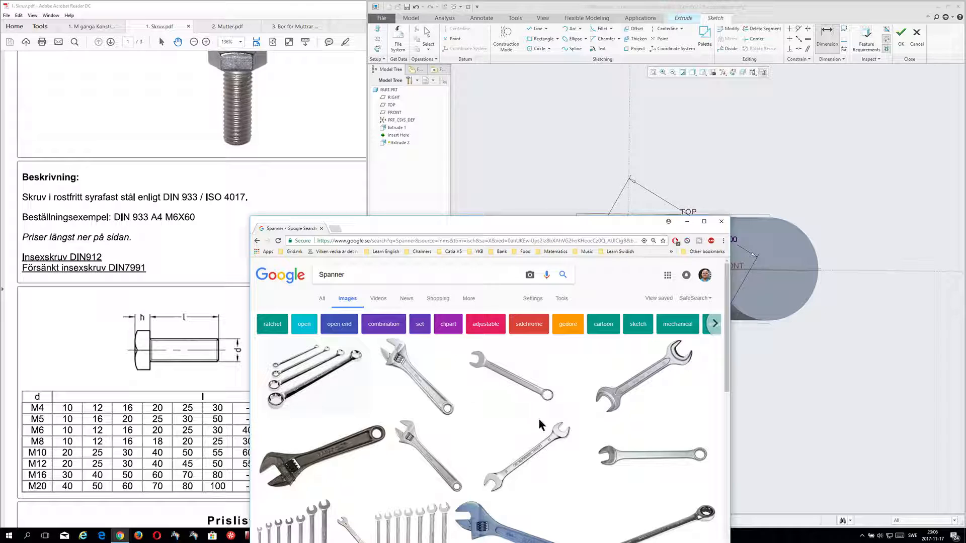
pyautogui.click(492, 373)
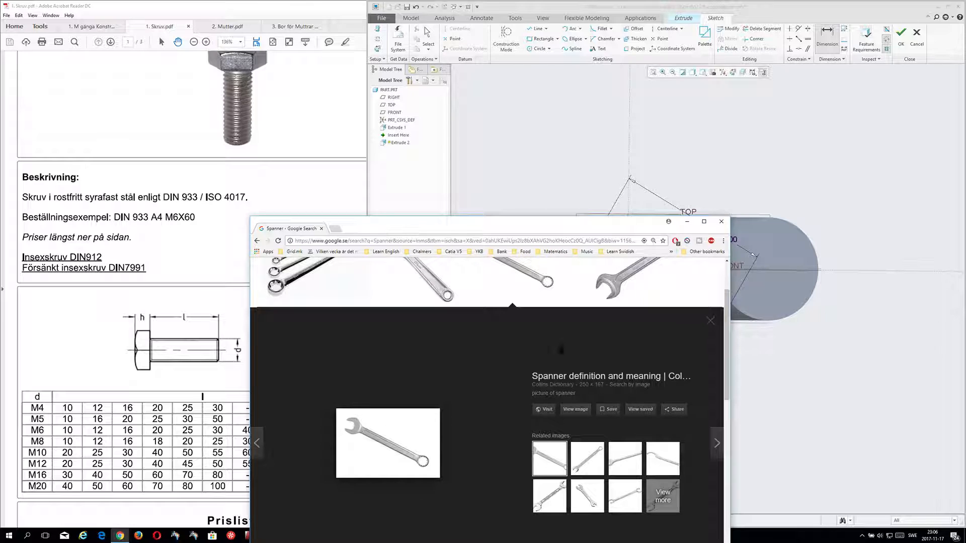
pyautogui.click(686, 222)
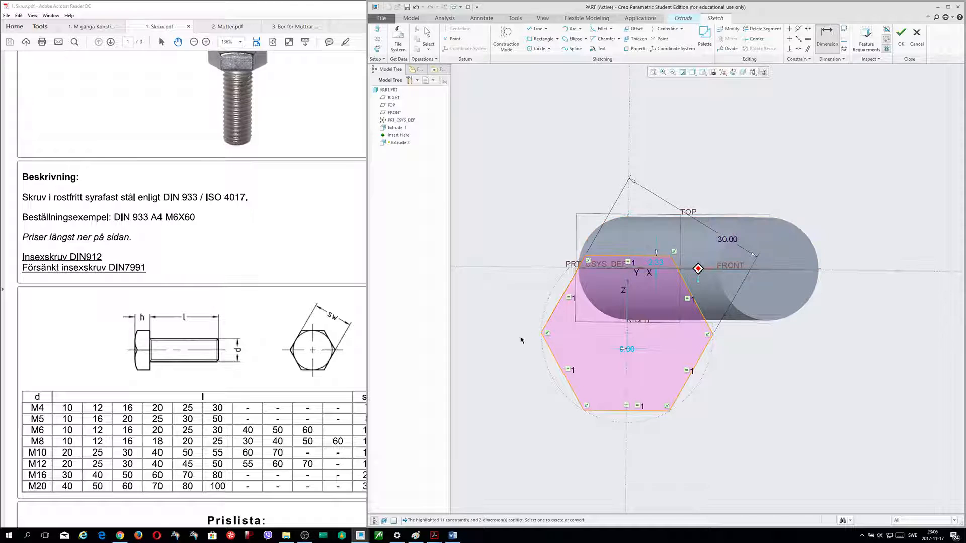
# Constrain the hexagon's centre point to be coincident with the horizontal reference line through the origin
pyautogui.moveTo(812, 345)
pyautogui.mouseDown(button='middle')
pyautogui.moveTo(785, 318)
pyautogui.moveTo(820, 302)
pyautogui.moveTo(851, 139)
pyautogui.mouseUp(button='middle')
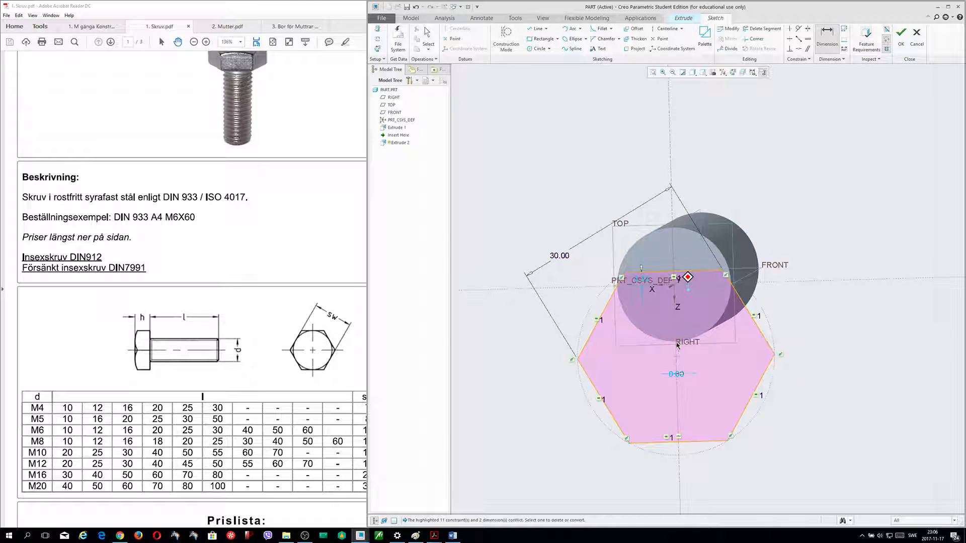
pyautogui.scroll(-1, 736, 276)
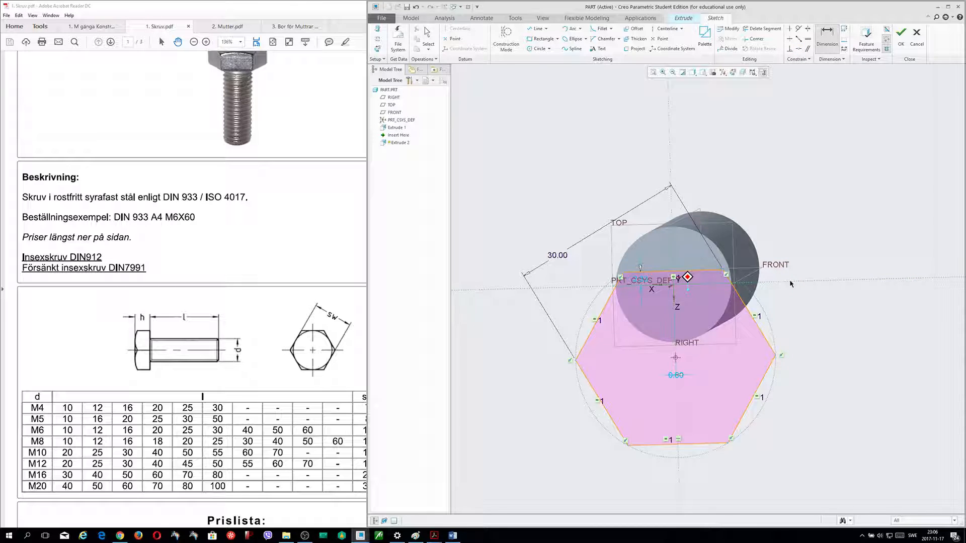
pyautogui.moveTo(792, 284)
pyautogui.mouseDown(button='middle')
pyautogui.moveTo(815, 265)
pyautogui.moveTo(824, 171)
pyautogui.moveTo(799, 198)
pyautogui.moveTo(867, 147)
pyautogui.mouseUp(button='middle')
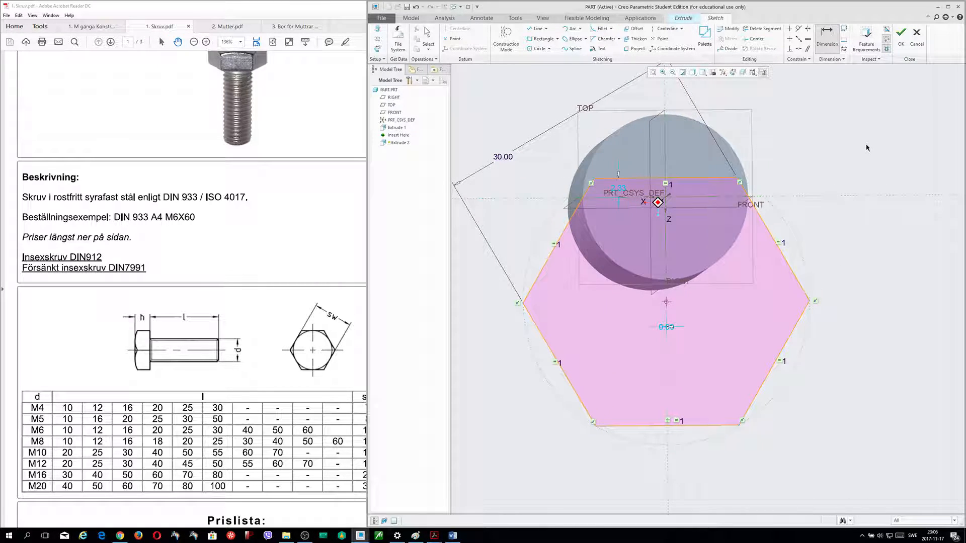
pyautogui.click(799, 49)
pyautogui.click(667, 303)
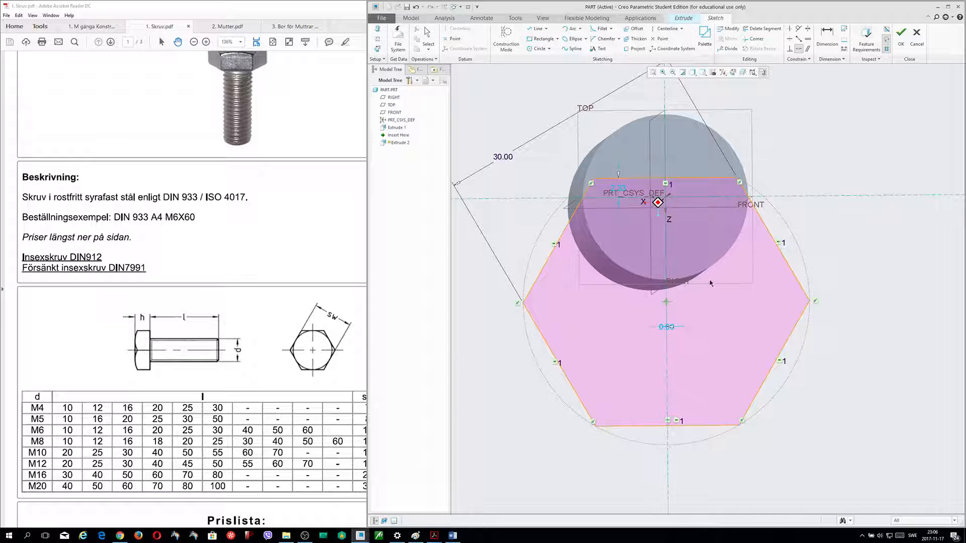
pyautogui.click(808, 198)
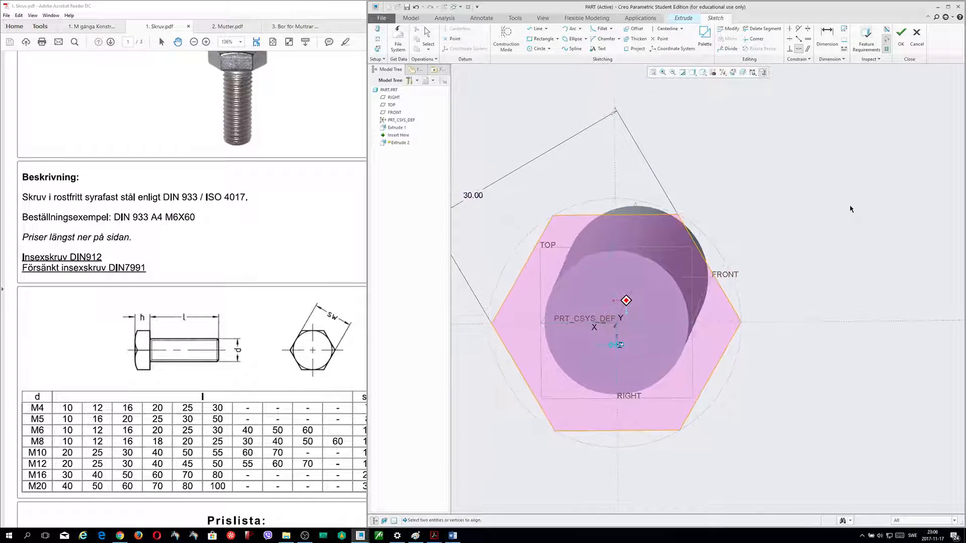
# Finish the hexagon sketch and reverse the extrusion direction so the head points away from the shank
pyautogui.moveTo(850, 208); pyautogui.dragTo(762, 223, button='middle')
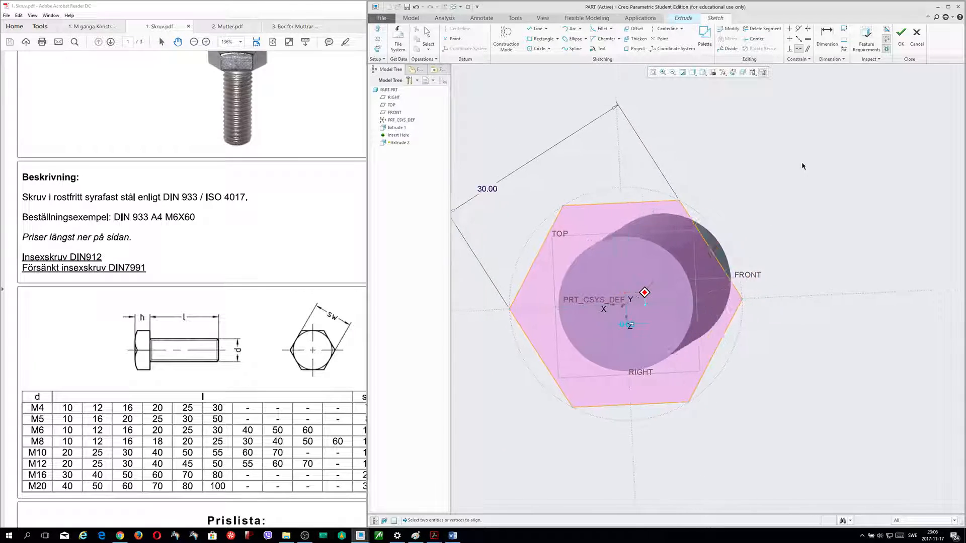
pyautogui.click(901, 34)
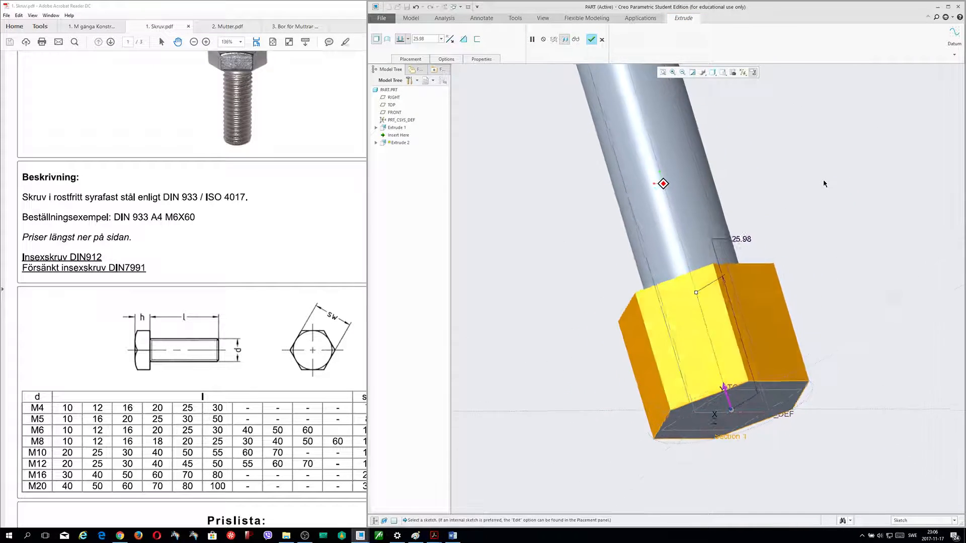
pyautogui.click(451, 39)
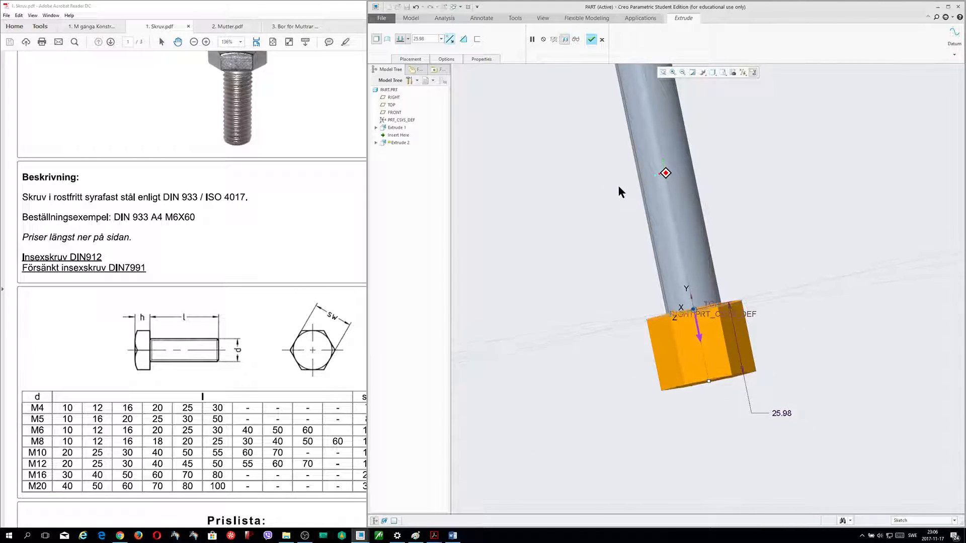
# Set the bolt head's extrusion depth to 13 mm and complete the extrusion
pyautogui.doubleClick(426, 38)
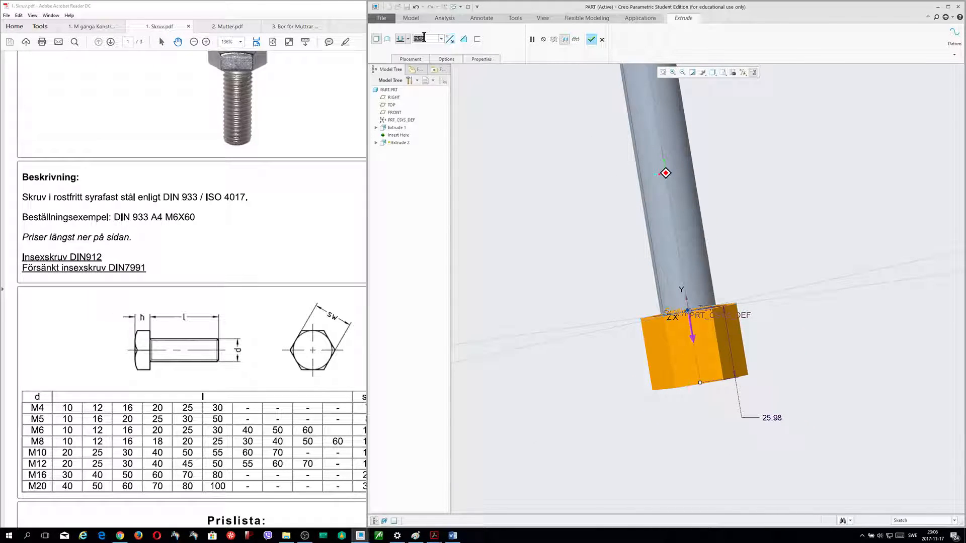
pyautogui.click(332, 237)
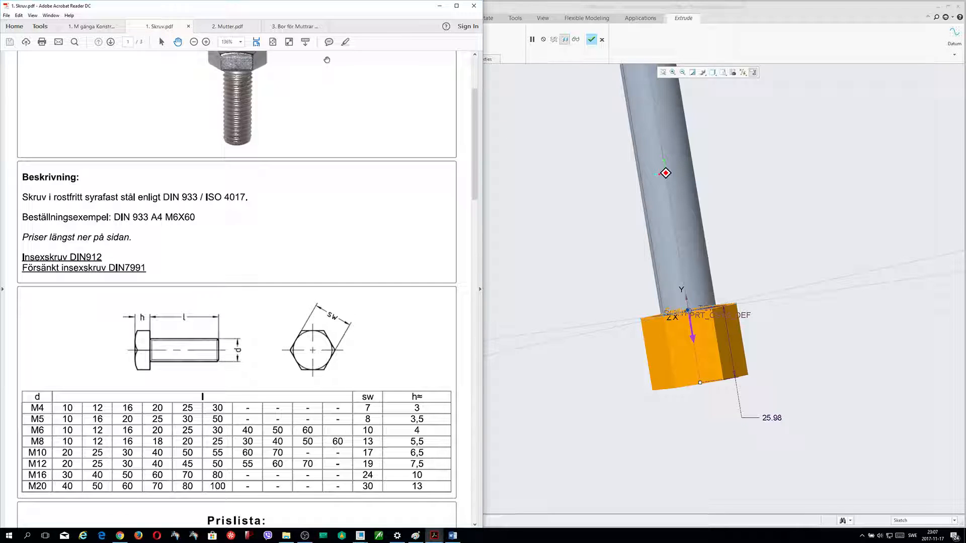
pyautogui.click(582, 111)
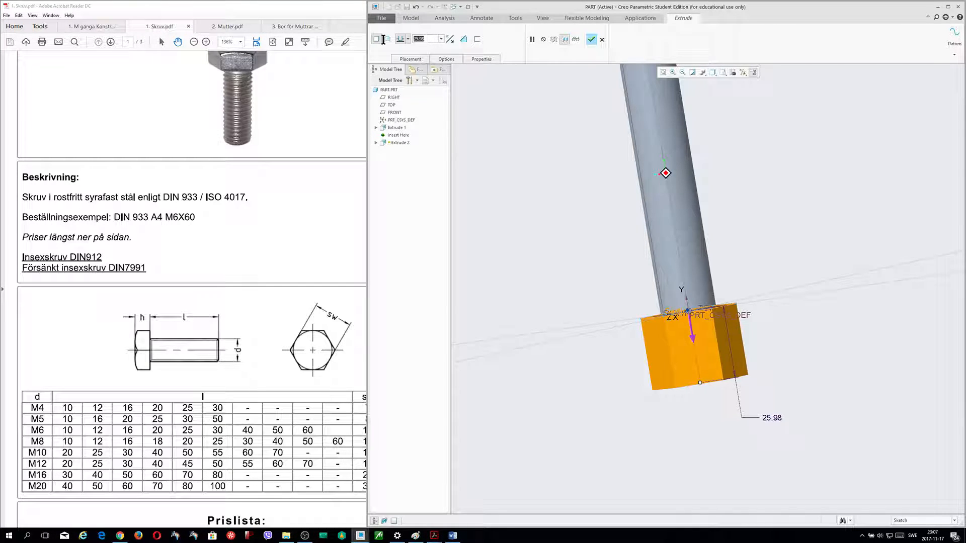
pyautogui.write('13')
pyautogui.press('Return')
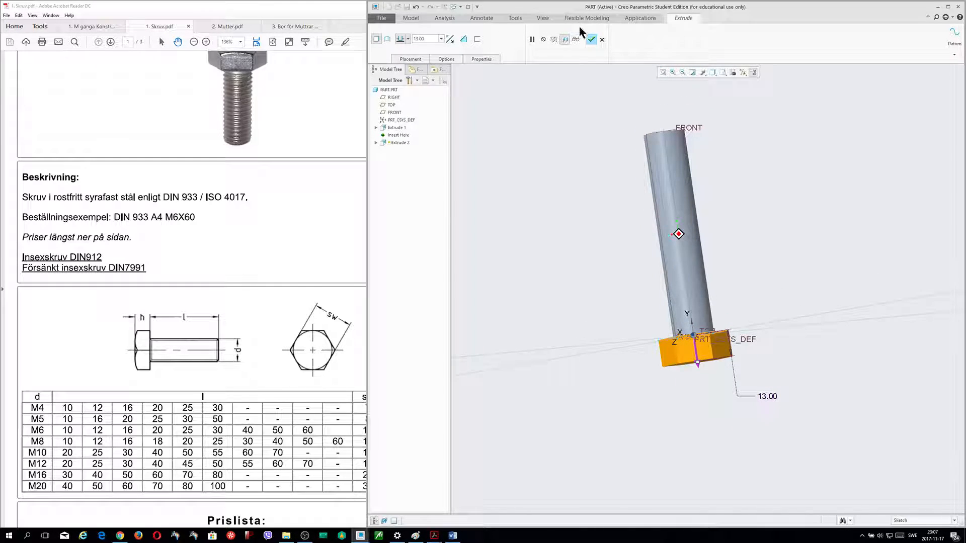
pyautogui.click(591, 39)
# Start a Revolve feature, open its sketch on the FRONT plane, and orient the sketch plane parallel to the screen
pyautogui.moveTo(574, 166); pyautogui.dragTo(789, 179, button='middle')
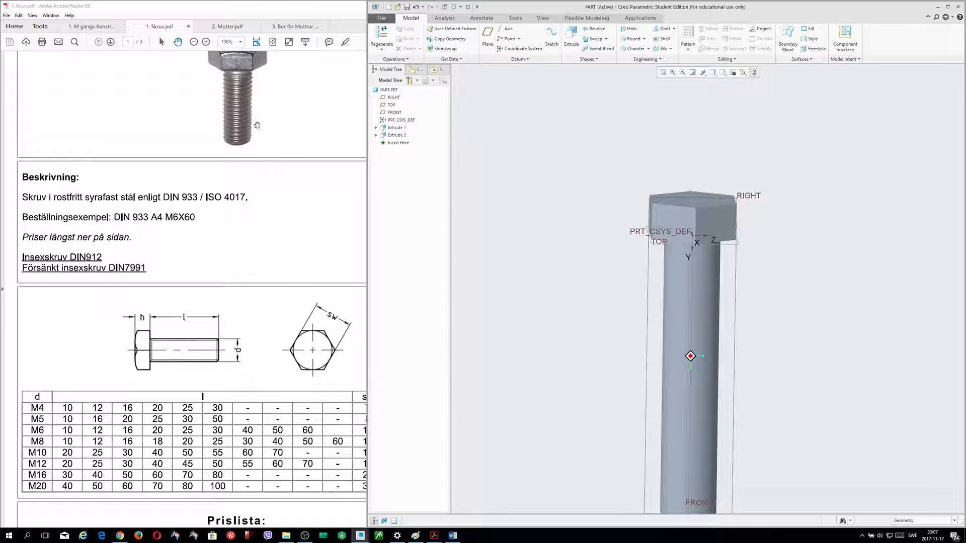
pyautogui.scroll(1, 271, 161)
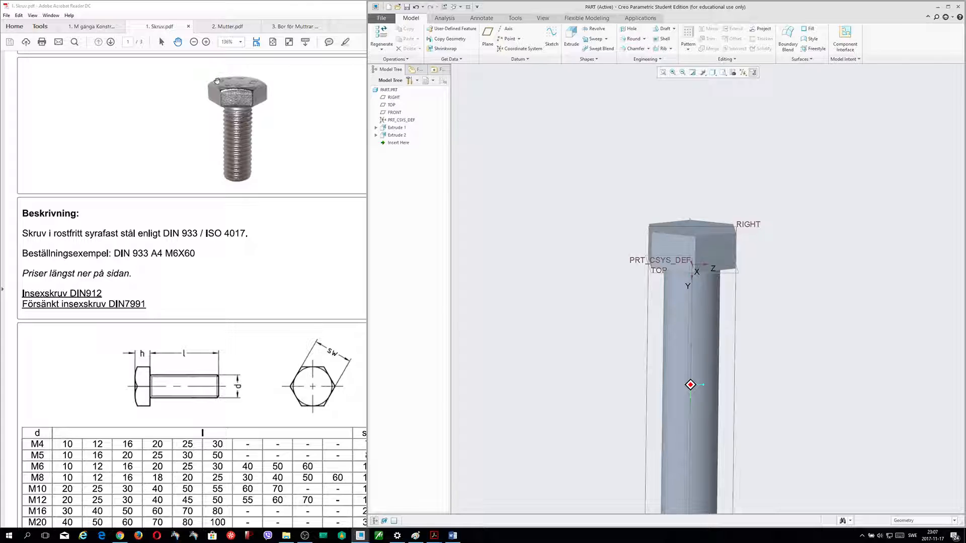
pyautogui.click(356, 313)
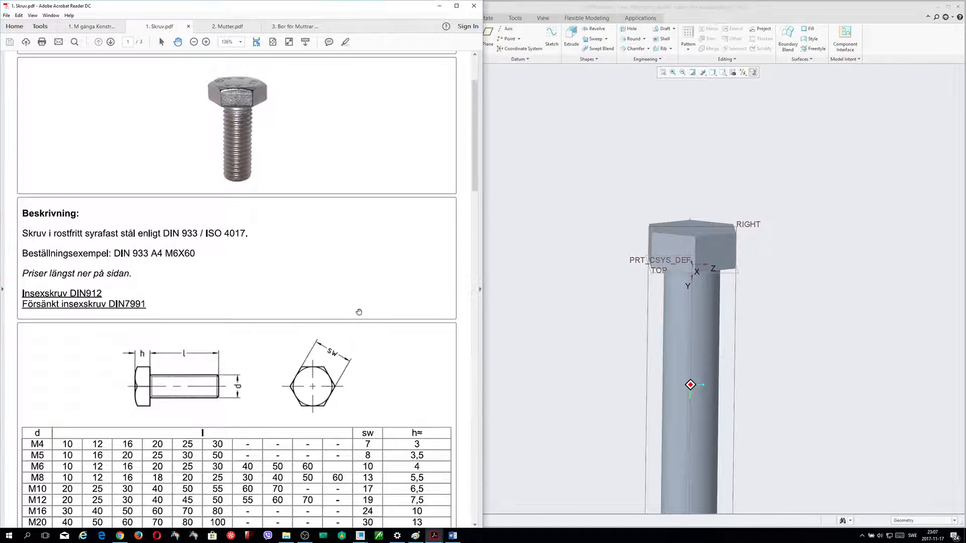
pyautogui.click(823, 183)
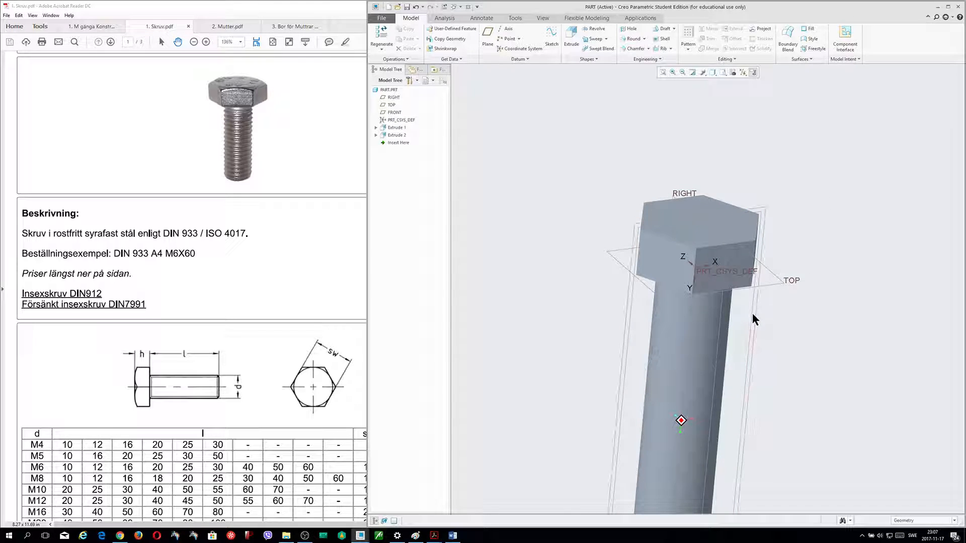
pyautogui.click(597, 30)
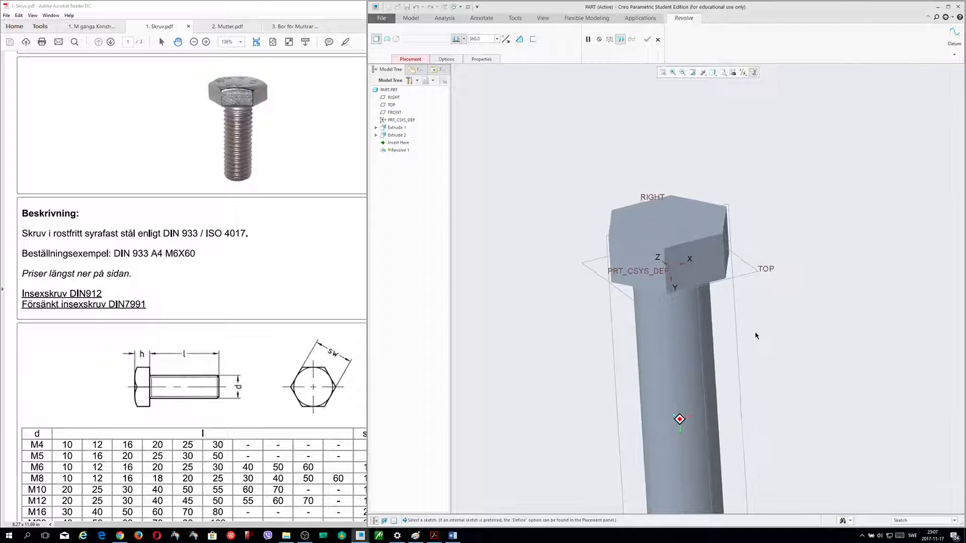
pyautogui.click(737, 327)
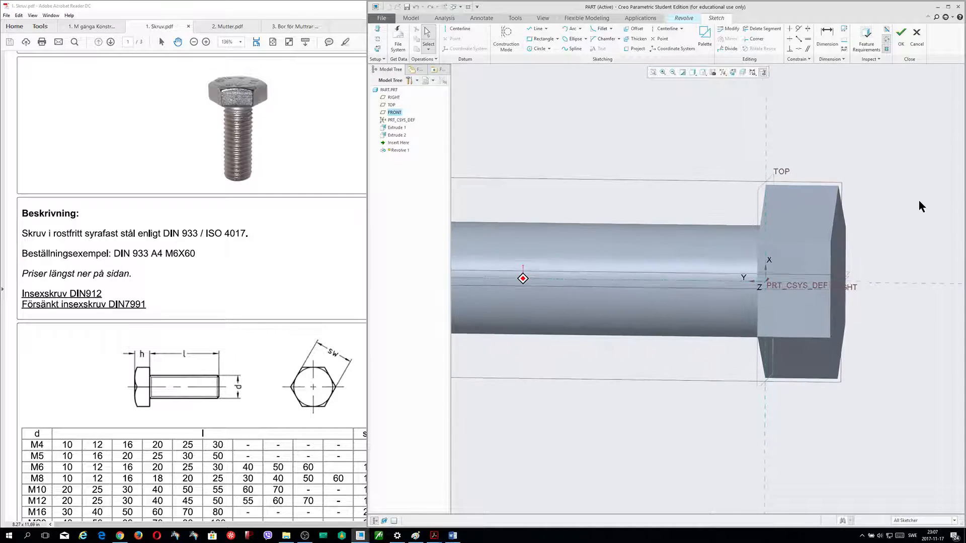
pyautogui.click(733, 72)
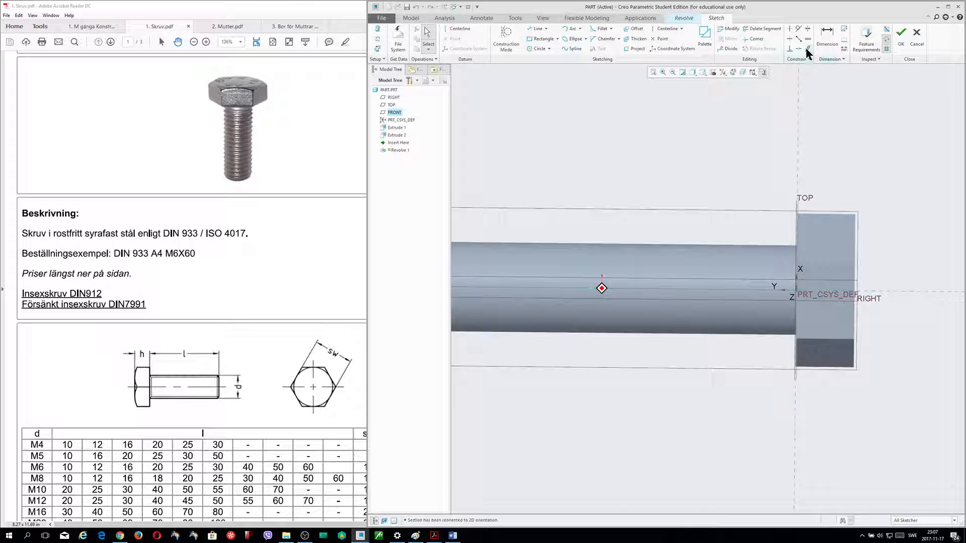
# Sketch a closed right triangle across the head's outer top corner, with its tip about 8.8 mm from the bolt axis
pyautogui.click(537, 29)
pyautogui.click(826, 181)
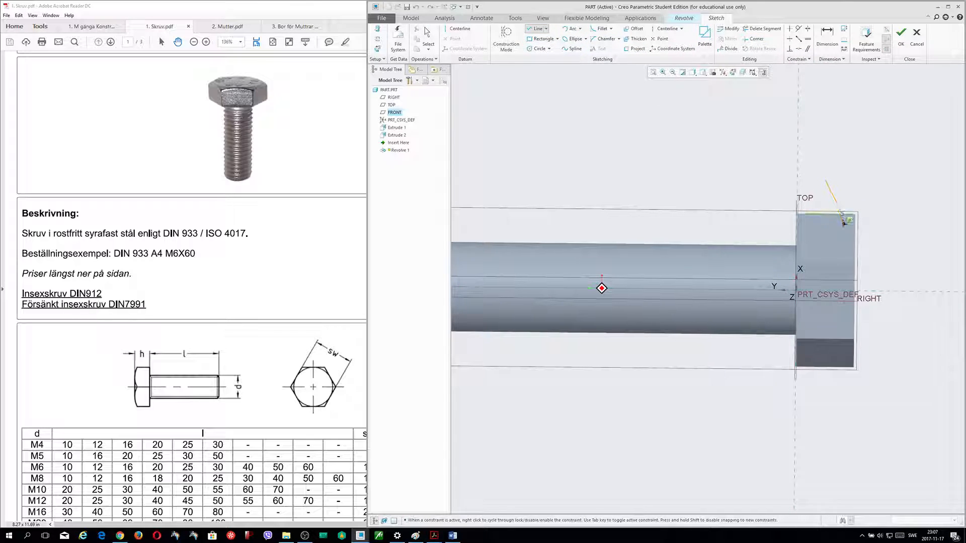
pyautogui.click(862, 252)
pyautogui.click(862, 180)
pyautogui.click(826, 181)
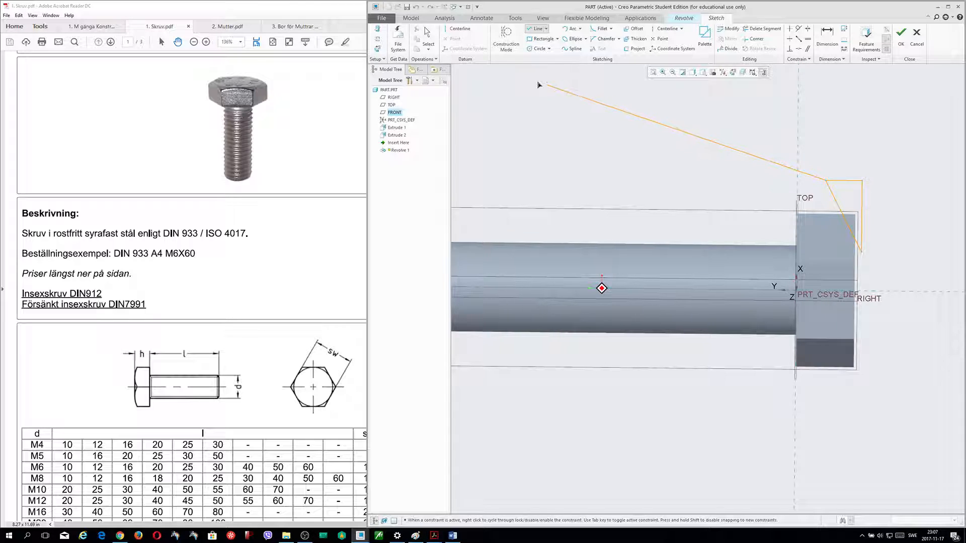
pyautogui.middleClick(687, 114)
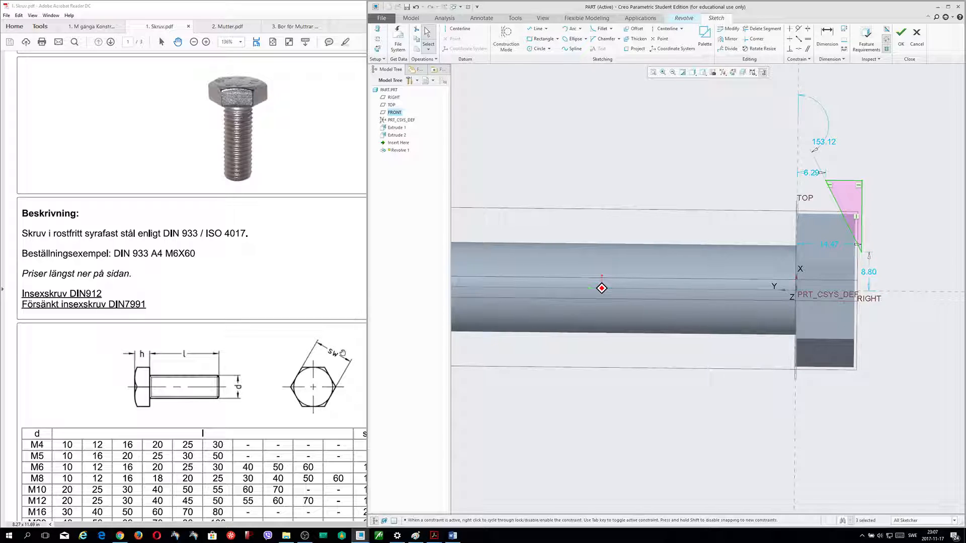
# Set the distance from the triangle's tip to the bolt axis to 30/2, after consulting the bolt size table
pyautogui.doubleClick(867, 272)
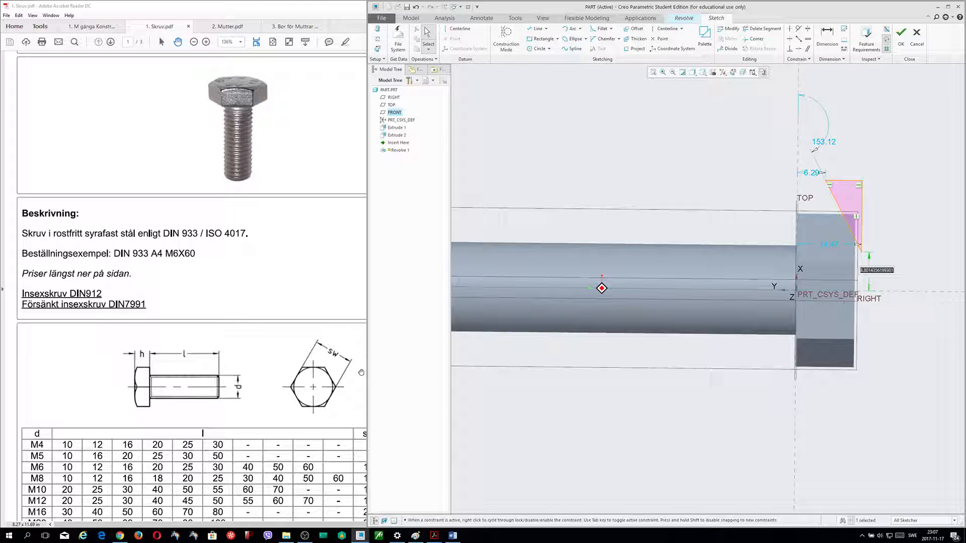
pyautogui.click(351, 400)
pyautogui.scroll(-3, 351, 399)
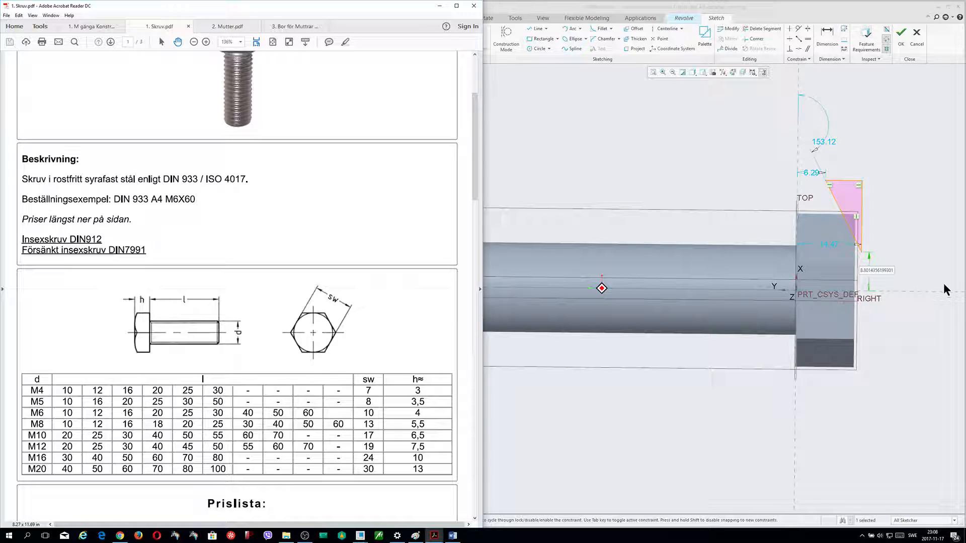
pyautogui.moveTo(891, 270); pyautogui.dragTo(834, 275)
pyautogui.press('Right')
pyautogui.press('Right')
pyautogui.press('Right')
pyautogui.press('Right')
pyautogui.press('Right')
pyautogui.press('Right')
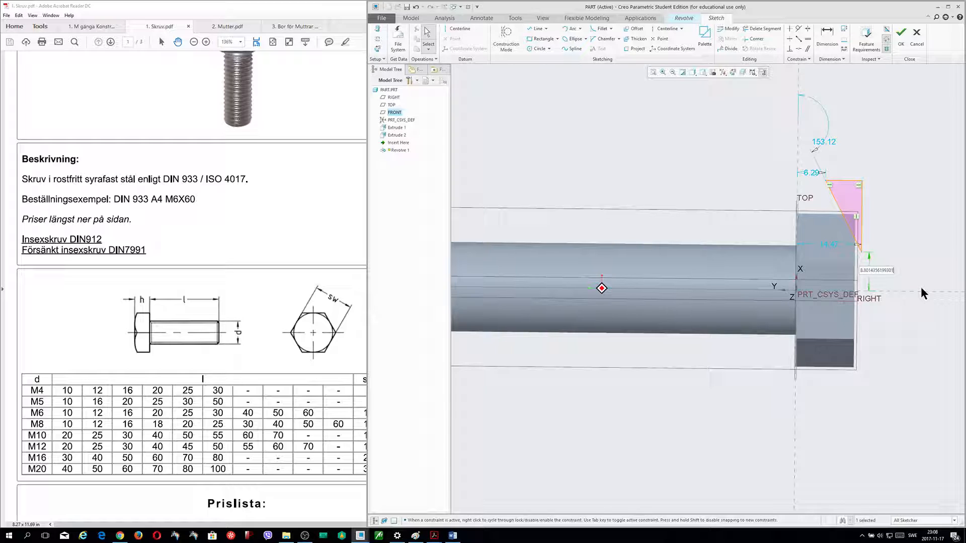
pyautogui.press('BackSpace')
pyautogui.press('BackSpace')
pyautogui.press('BackSpace')
pyautogui.press('BackSpace')
pyautogui.press('BackSpace')
pyautogui.press('BackSpace')
pyautogui.press('BackSpace')
pyautogui.press('BackSpace')
pyautogui.press('BackSpace')
pyautogui.press('BackSpace')
pyautogui.press('BackSpace')
pyautogui.press('BackSpace')
pyautogui.press('BackSpace')
pyautogui.press('BackSpace')
pyautogui.write('30/2')
pyautogui.press('Return')
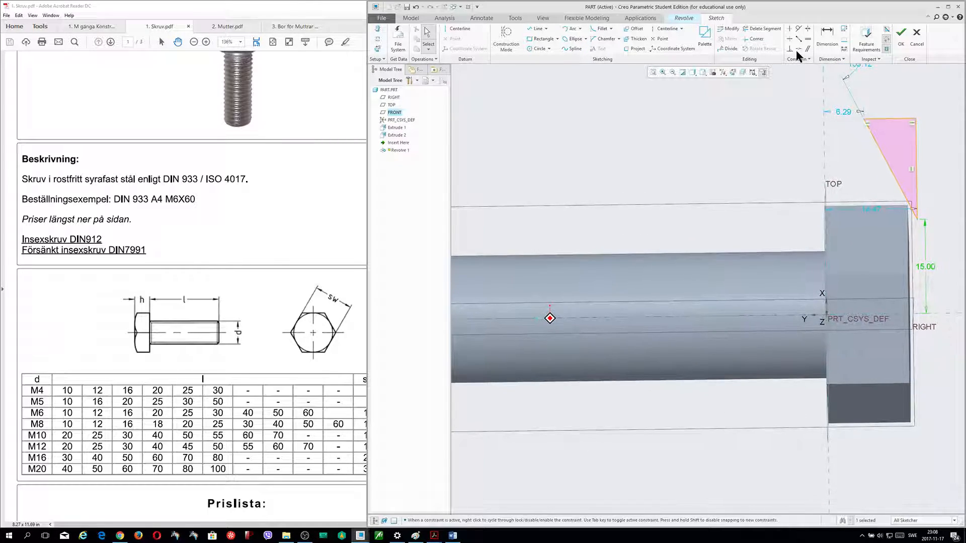
# Constrain the triangle's long straight side to be coincident with the outer end face of the head
pyautogui.click(798, 49)
pyautogui.click(916, 191)
pyautogui.click(909, 233)
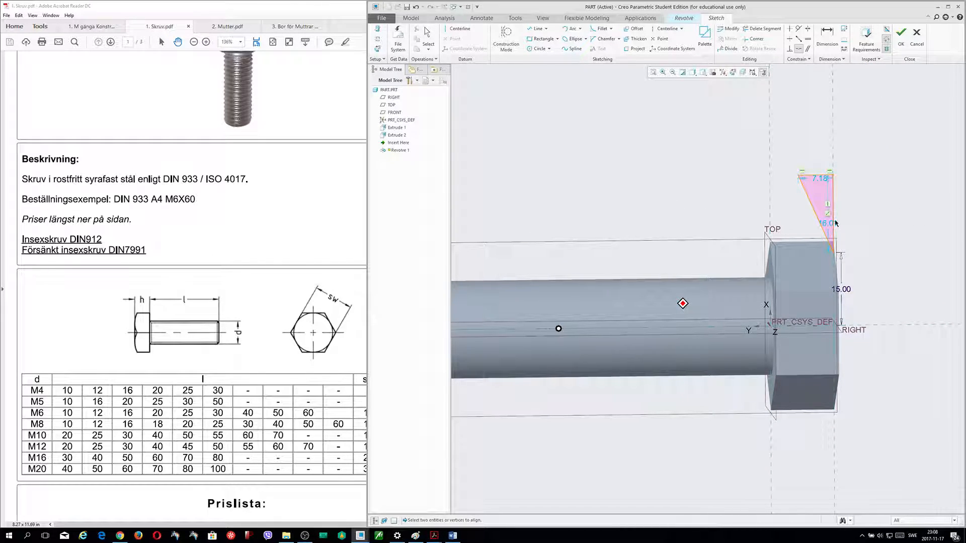
# Dimension the angle between the triangle's sloping side and its side on the end face as 30 degrees
pyautogui.click(827, 33)
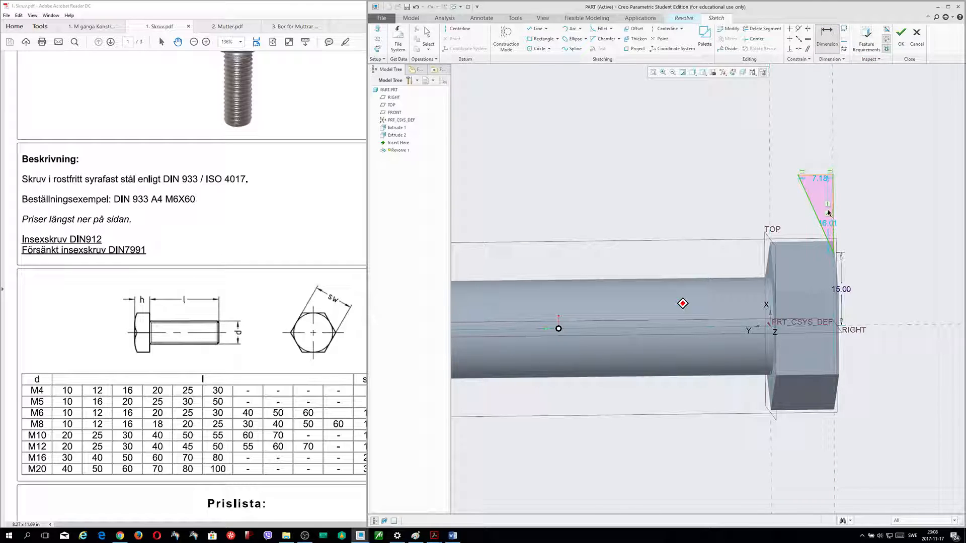
pyautogui.click(818, 205)
pyautogui.middleClick(818, 205)
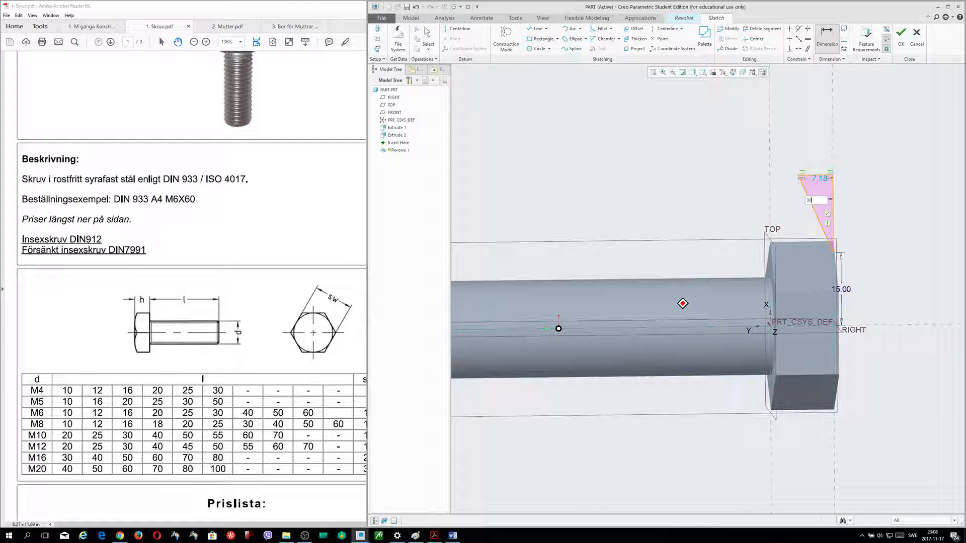
pyautogui.press('Return')
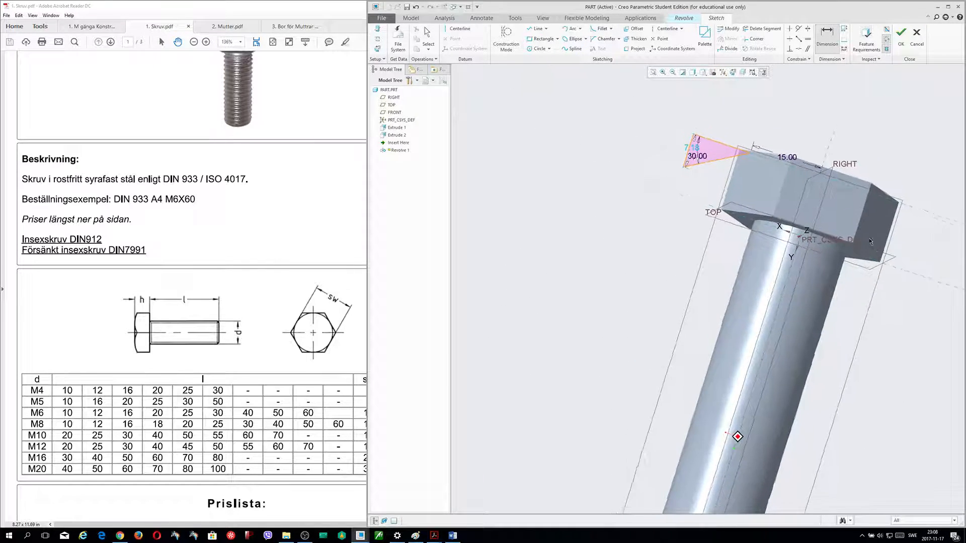
# Revolve the triangle 360 degrees about the shank's centre axis, removing material to bevel the head's corners
pyautogui.click(901, 32)
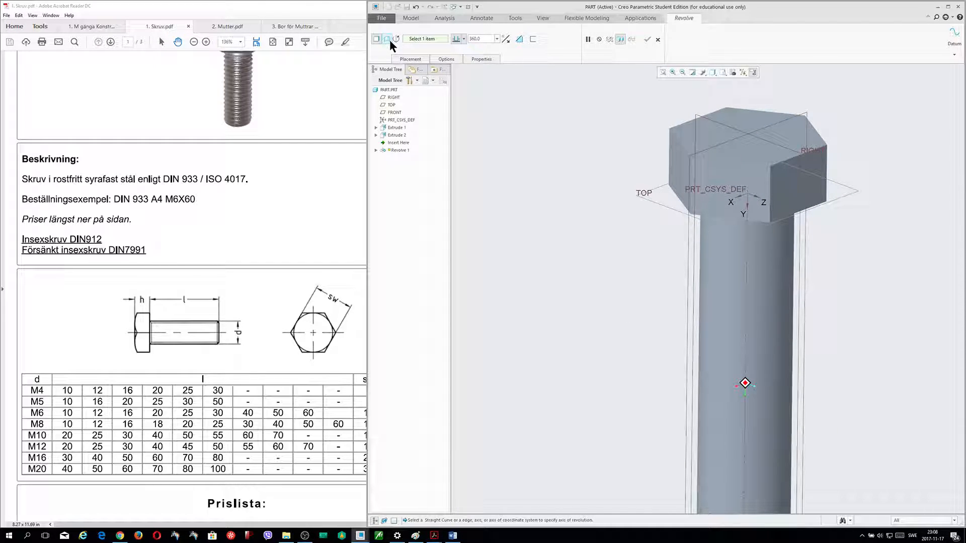
pyautogui.click(746, 296)
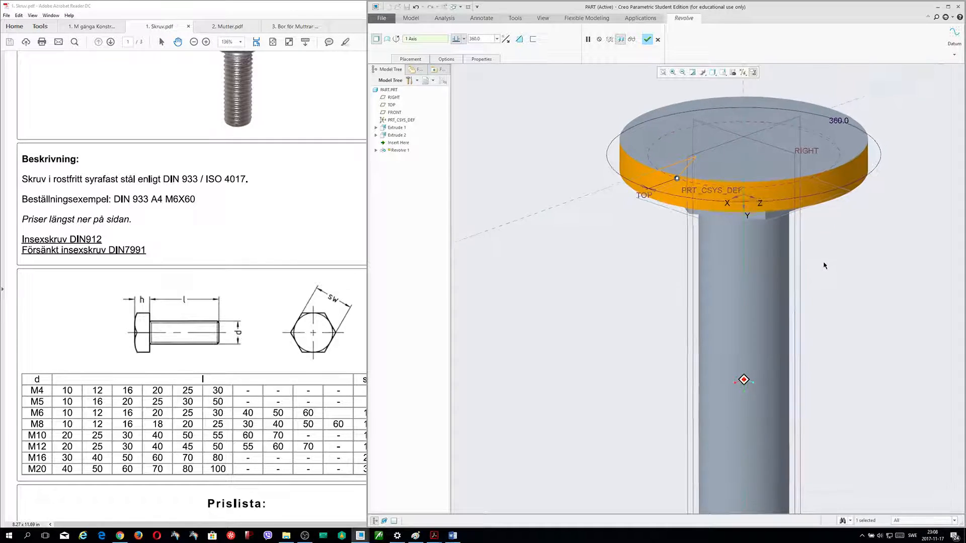
pyautogui.moveTo(763, 174); pyautogui.dragTo(807, 196, button='middle')
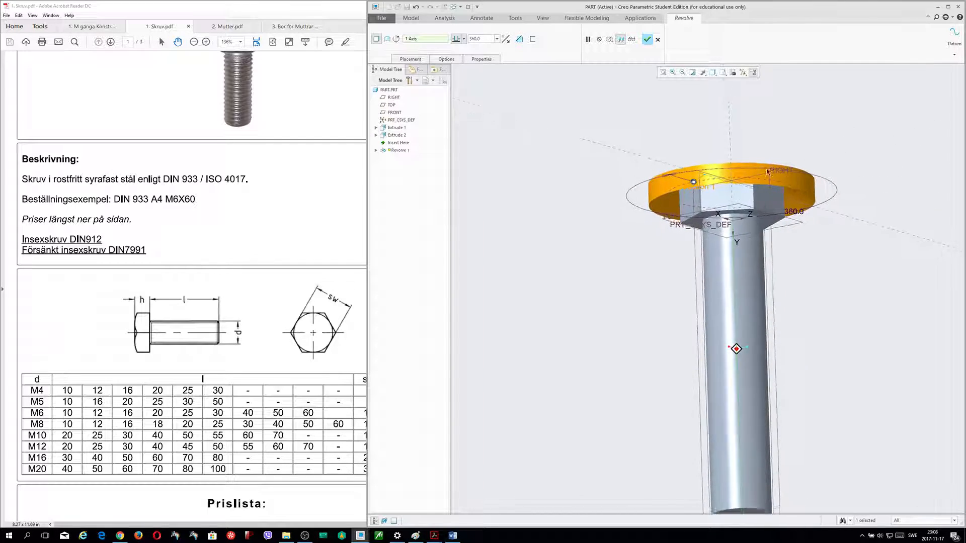
pyautogui.click(518, 39)
pyautogui.moveTo(760, 147)
pyautogui.mouseDown(button='middle')
pyautogui.moveTo(740, 168)
pyautogui.moveTo(742, 187)
pyautogui.moveTo(771, 168)
pyautogui.moveTo(764, 161)
pyautogui.mouseUp(button='middle')
pyautogui.click(657, 40)
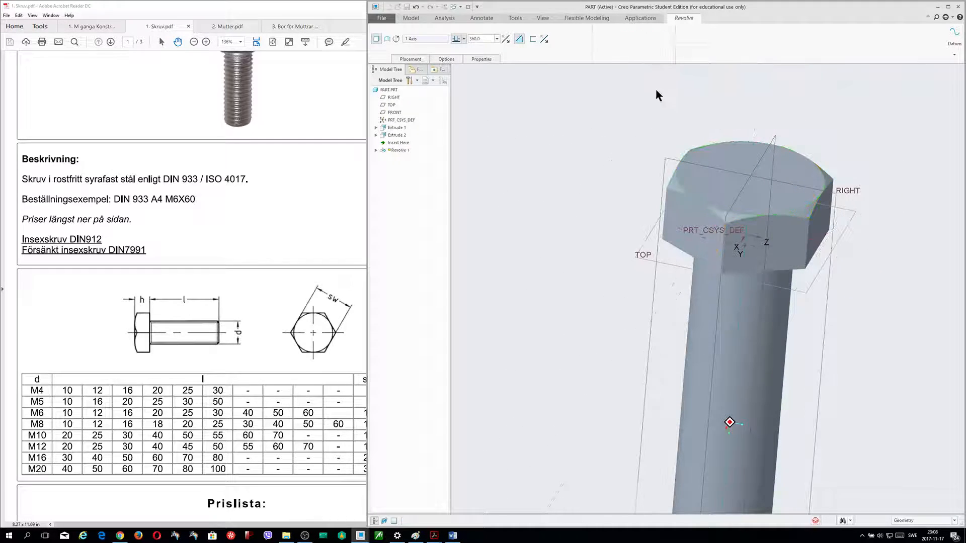
# Minimize the PDF reader to bring up the Word document with the M20 thread calculations beside the model
pyautogui.moveTo(626, 224)
pyautogui.mouseDown(button='middle')
pyautogui.moveTo(672, 215)
pyautogui.moveTo(876, 259)
pyautogui.moveTo(848, 242)
pyautogui.mouseUp(button='middle')
pyautogui.click(806, 295)
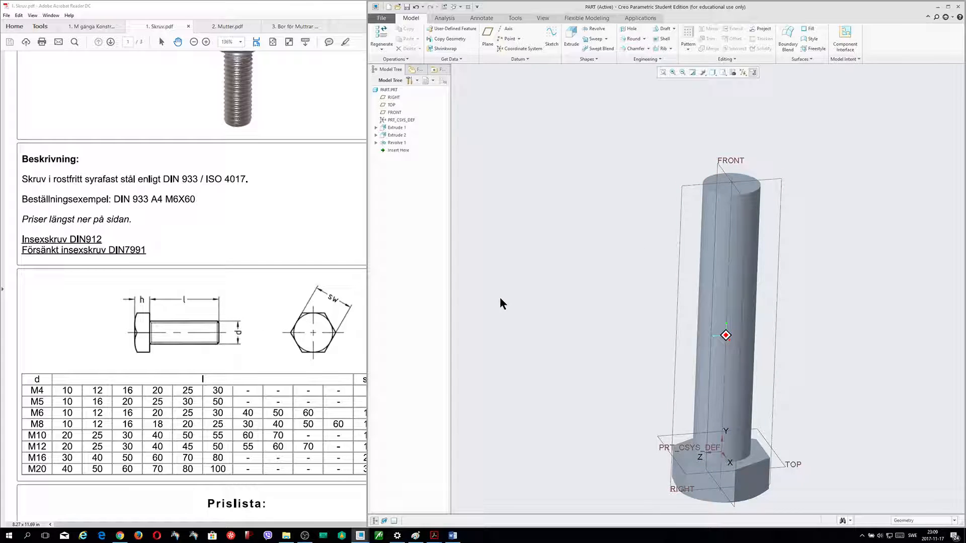
pyautogui.click(341, 516)
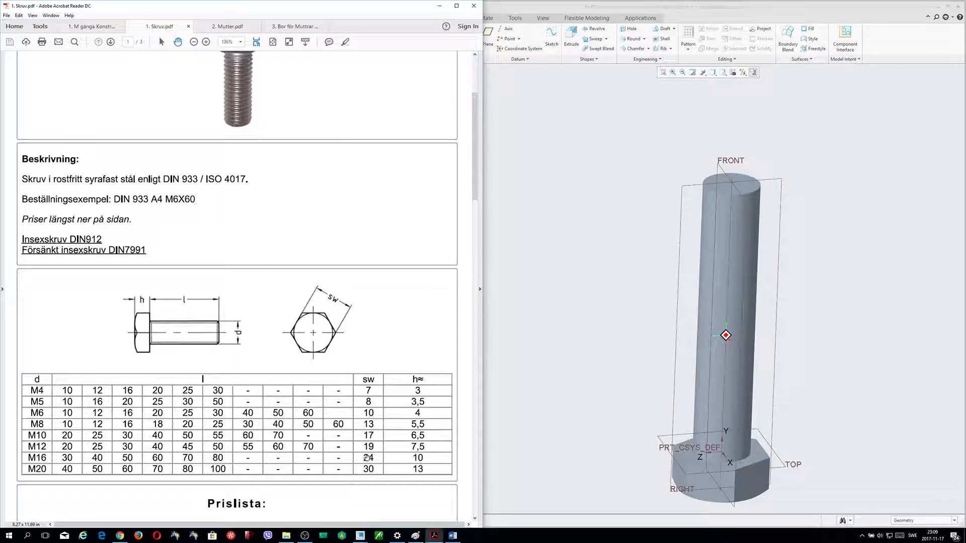
pyautogui.click(437, 6)
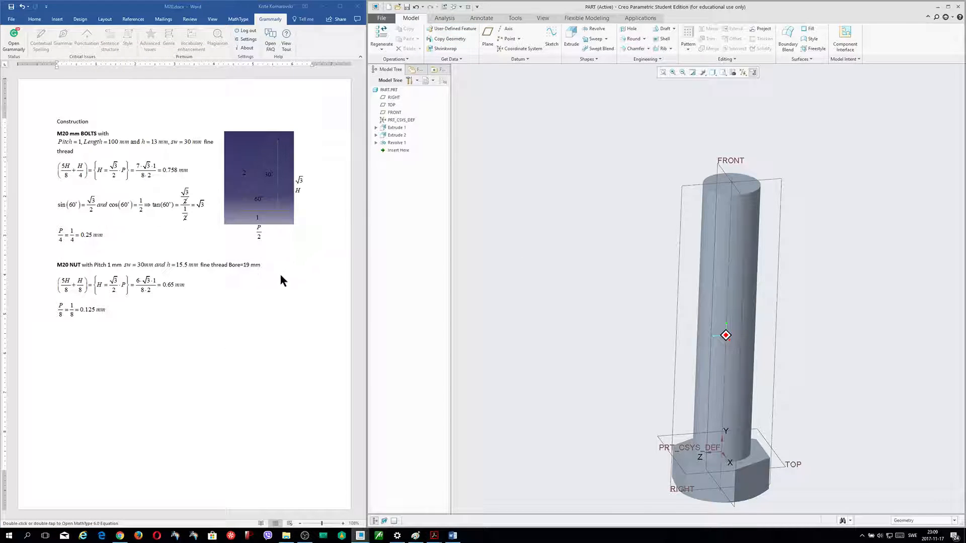
# Chamfer the circular edge at the shank's free end with a 1 mm D x D chamfer
pyautogui.click(635, 49)
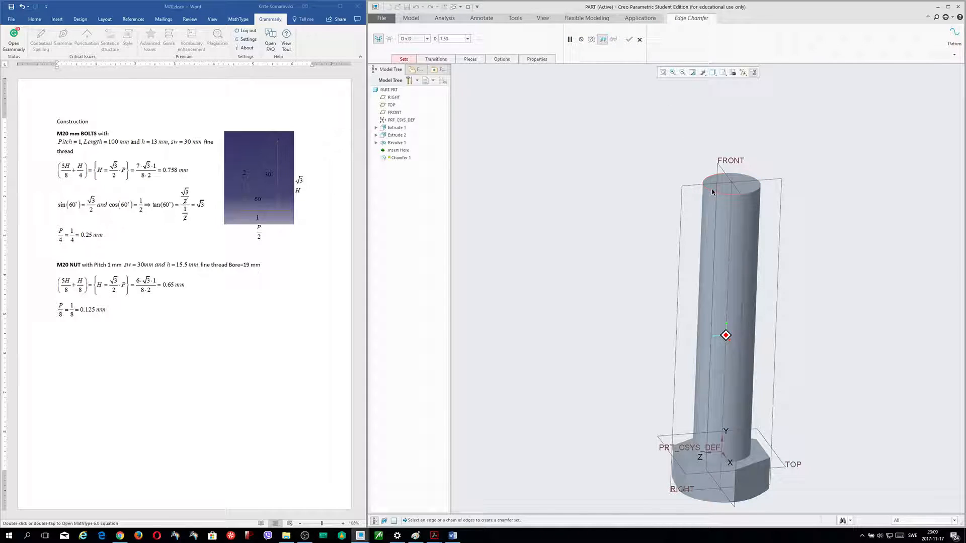
pyautogui.click(712, 193)
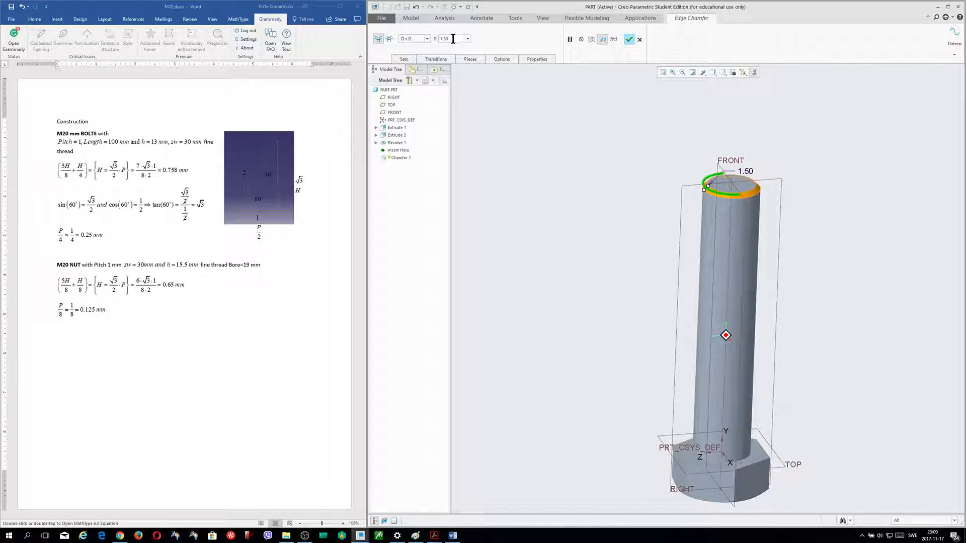
pyautogui.moveTo(451, 42); pyautogui.dragTo(438, 42)
pyautogui.write('1')
pyautogui.press('Return')
pyautogui.click(628, 40)
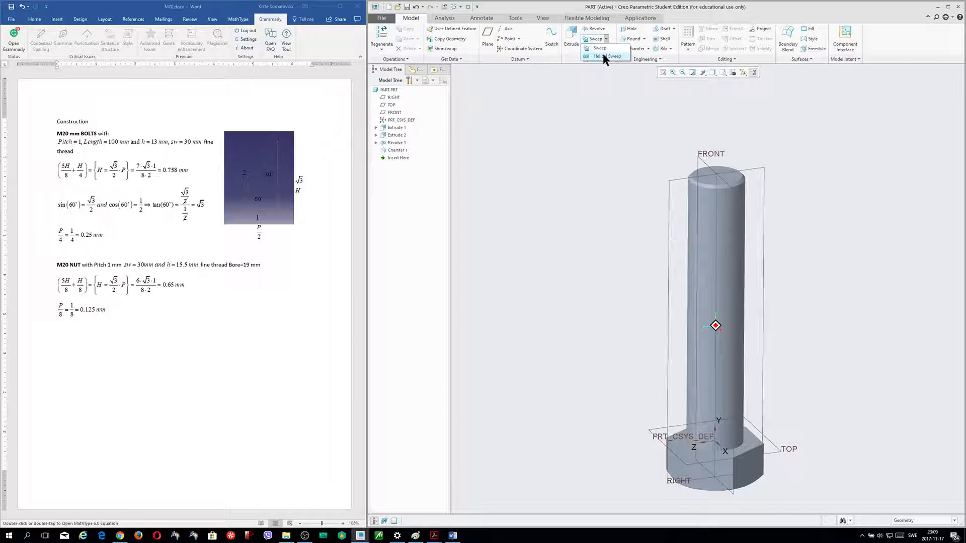
# Start a Helical Sweep and create a sketch for its profile on the FRONT plane, with RIGHT as the orientation reference
pyautogui.click(603, 54)
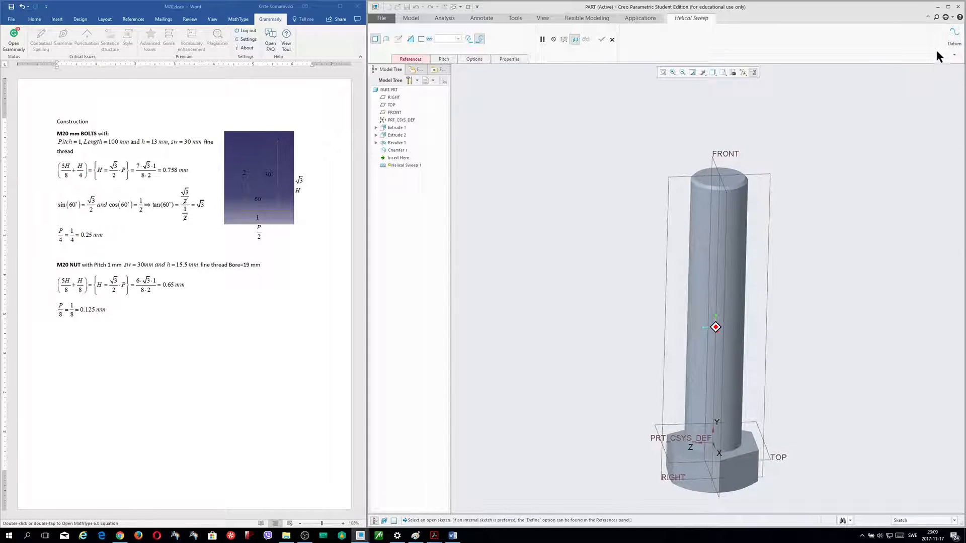
pyautogui.click(954, 37)
pyautogui.click(937, 71)
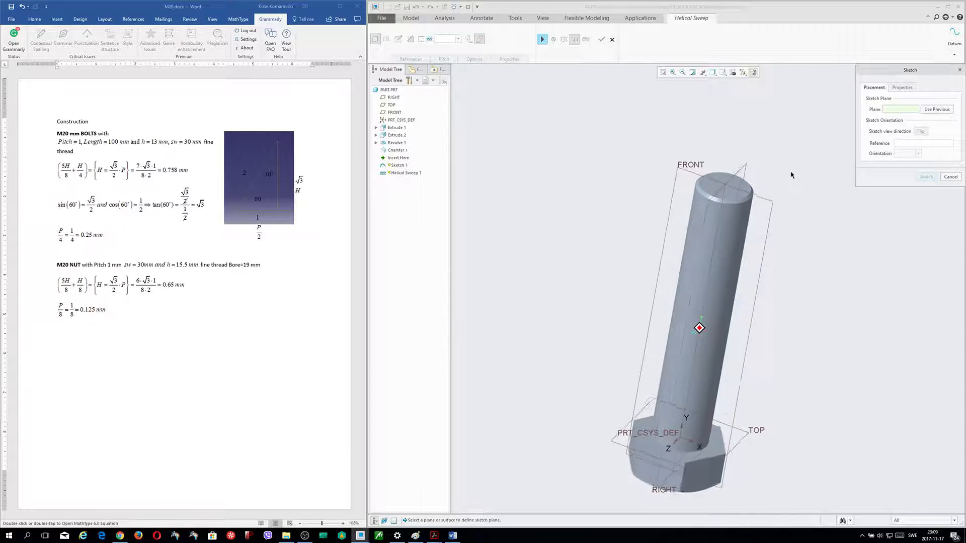
pyautogui.click(761, 194)
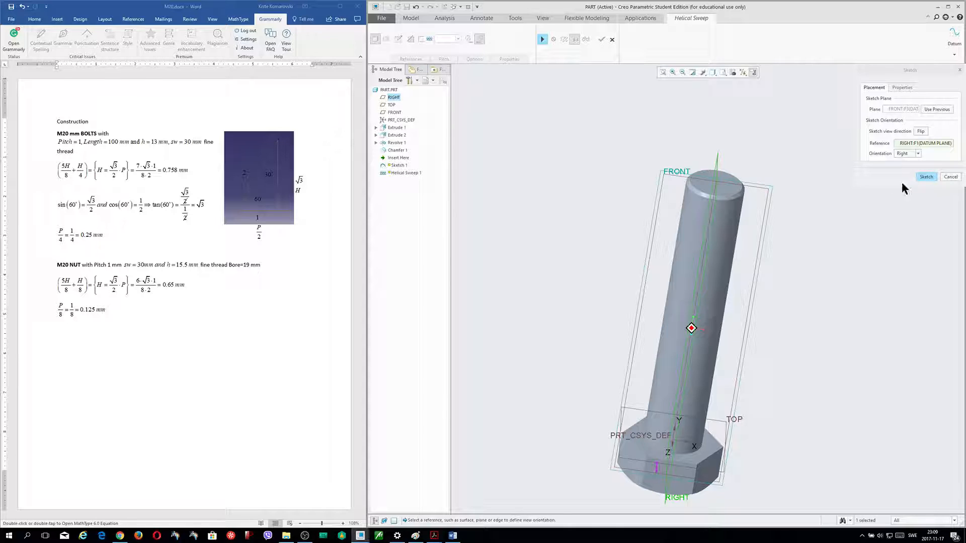
pyautogui.click(926, 177)
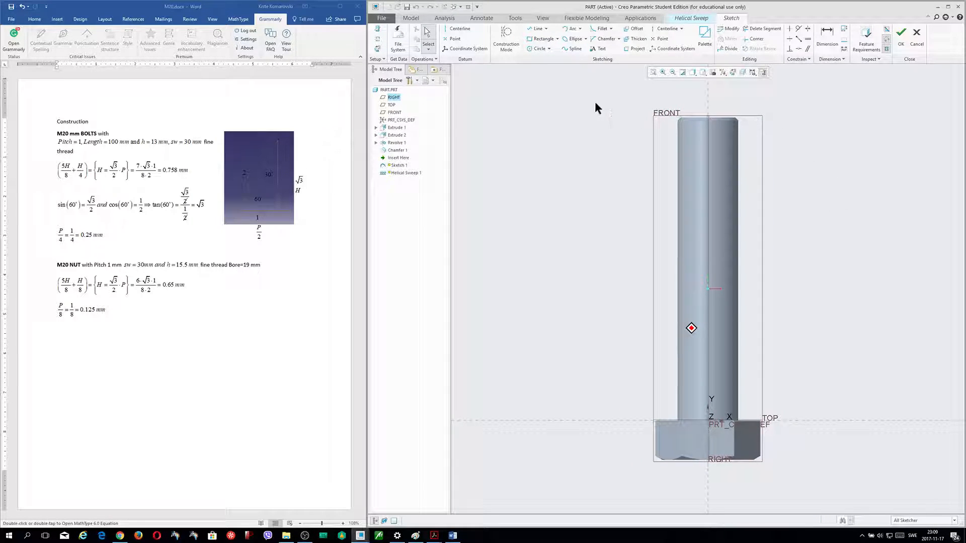
# Add a vertical datum centerline along the bolt's axis to the helical sweep's profile sketch
pyautogui.click(459, 29)
pyautogui.click(708, 506)
pyautogui.click(709, 104)
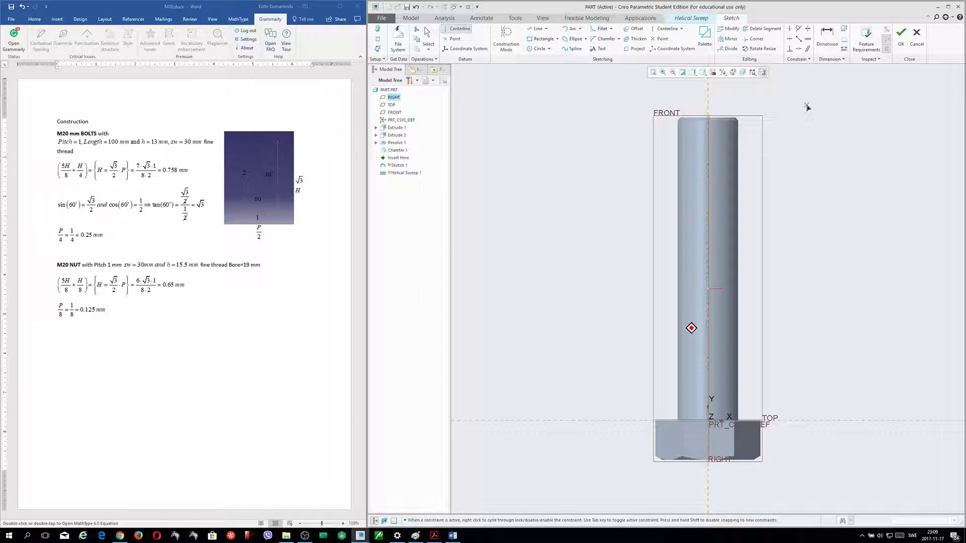
pyautogui.click(807, 106)
pyautogui.middleClick(829, 99)
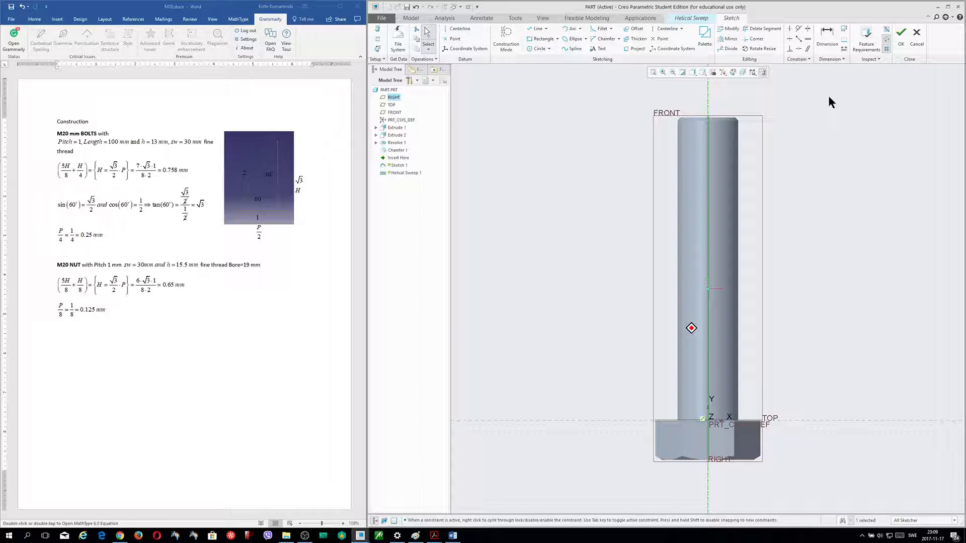
# Sketch a vertical line about 72 mm long beside the shank, starting beyond its free end and running towards the head
pyautogui.click(539, 30)
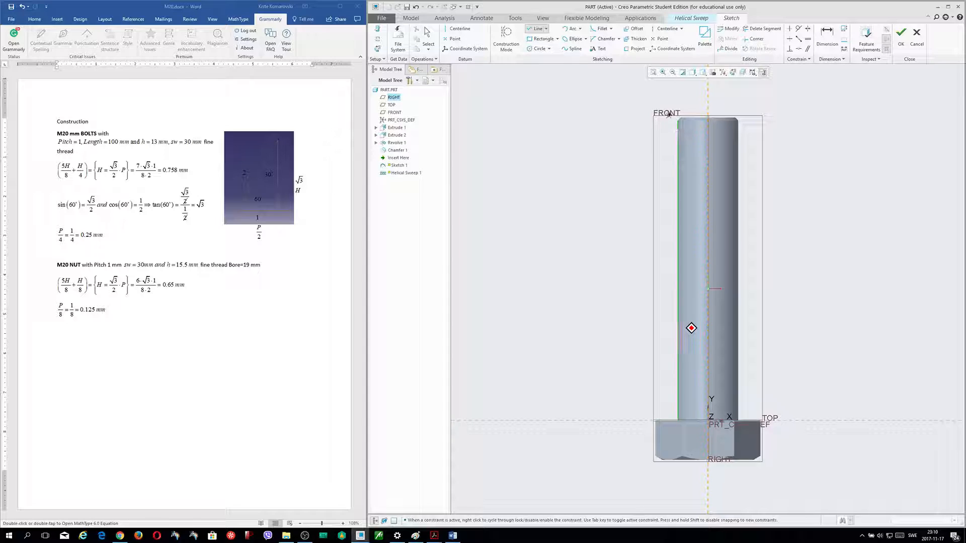
pyautogui.click(677, 98)
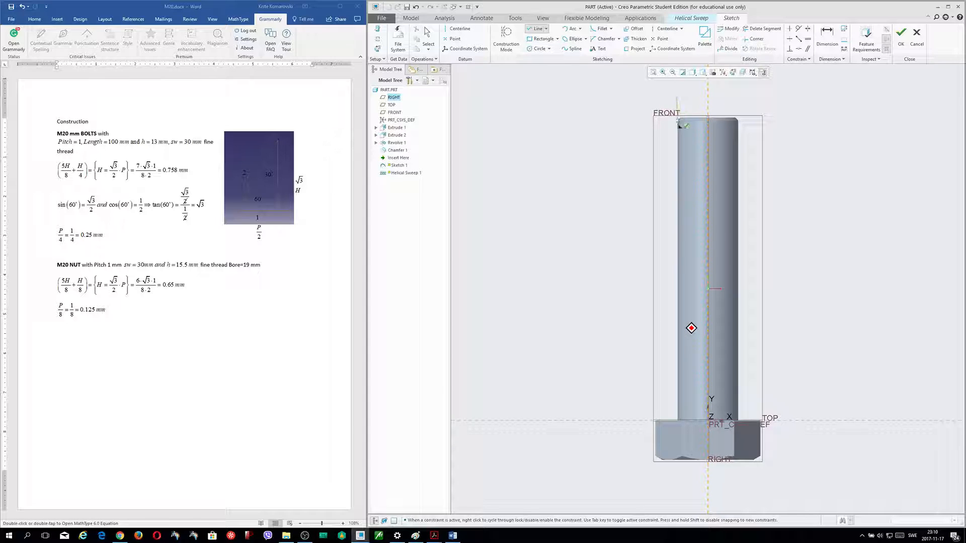
pyautogui.click(676, 316)
pyautogui.middleClick(795, 222)
pyautogui.middleClick(643, 233)
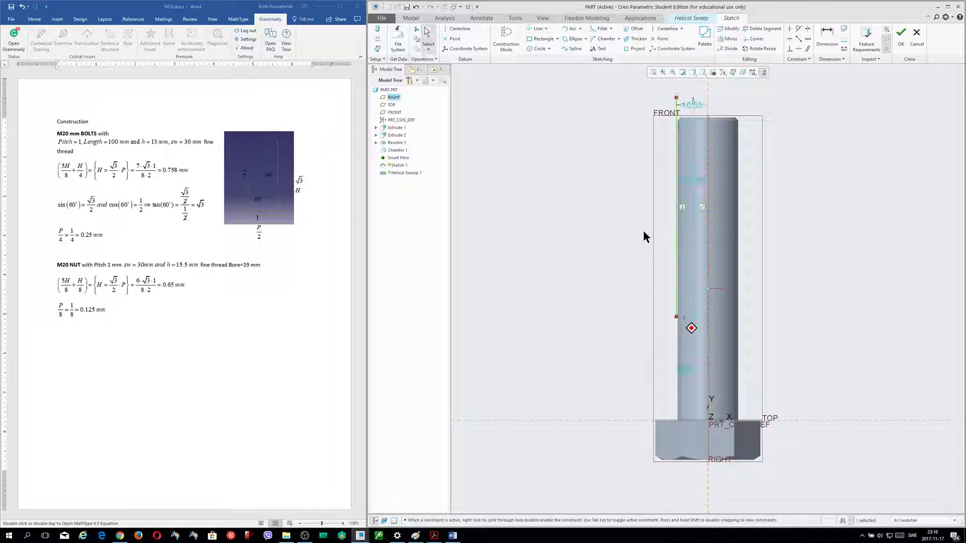
# Make the vertical profile line coincident with the shank's outer side edge
pyautogui.click(798, 49)
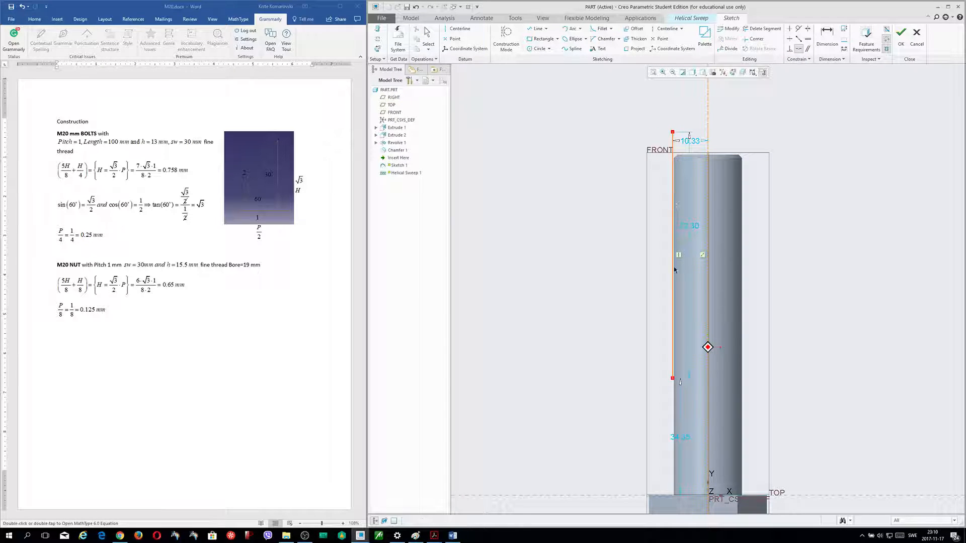
pyautogui.click(674, 403)
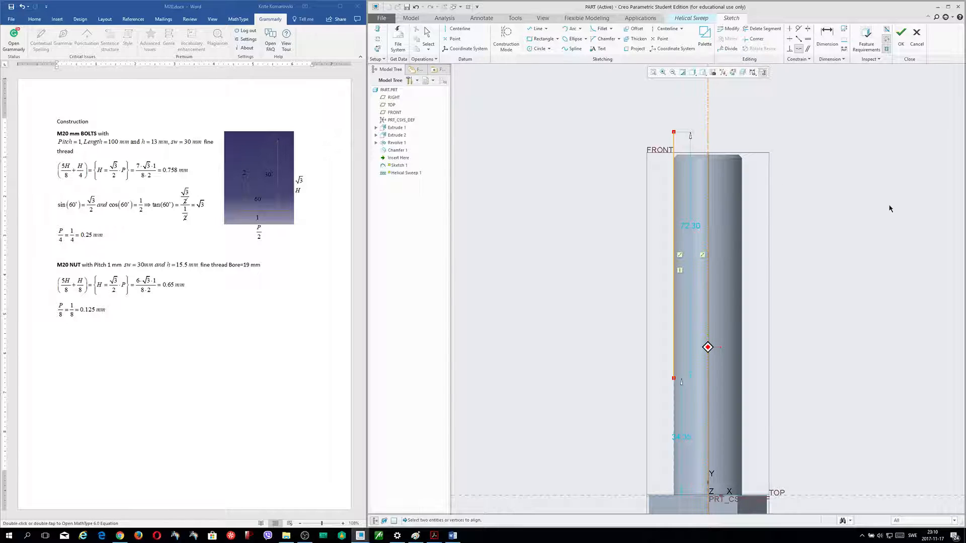
pyautogui.press('Escape')
# Set the vertical profile line's length to 75 mm
pyautogui.doubleClick(684, 226)
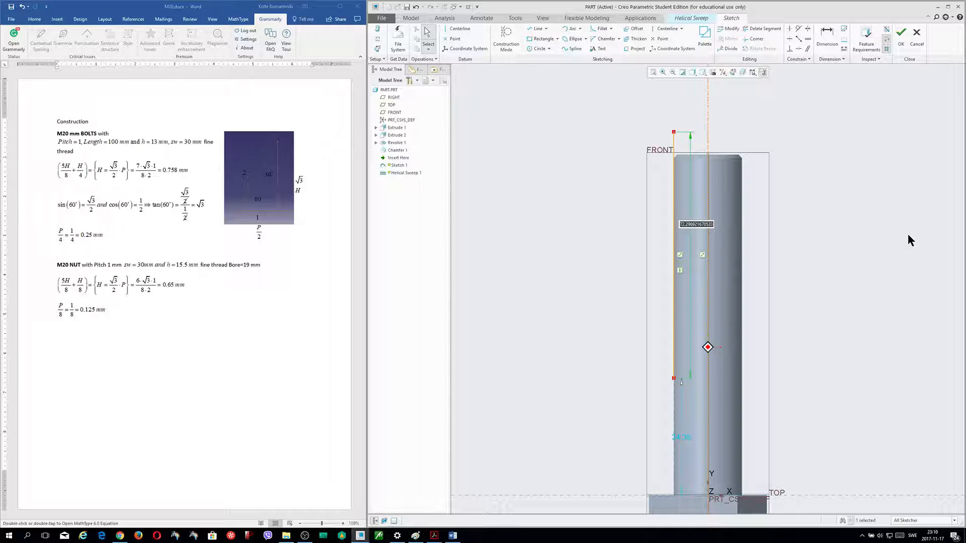
pyautogui.write('75')
pyautogui.press('Return')
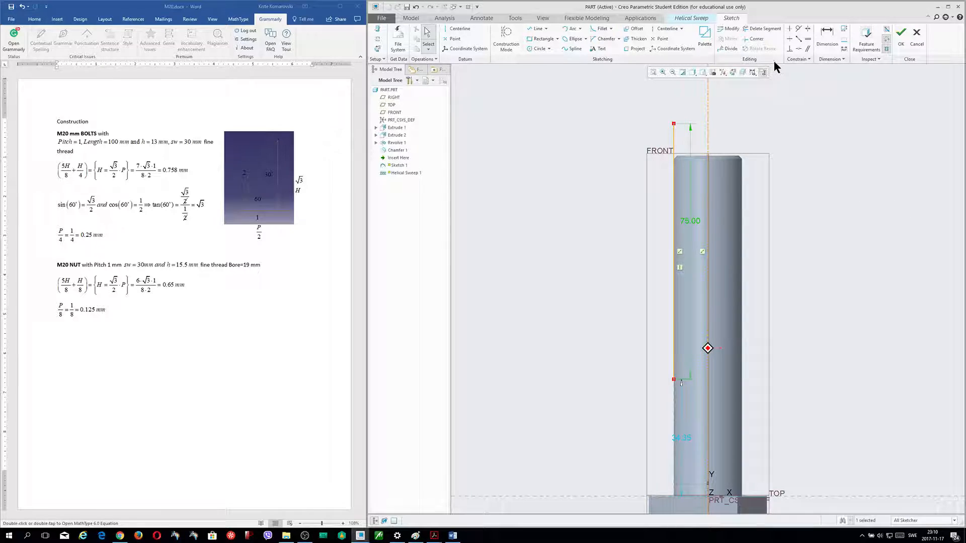
# Make the profile line's upper endpoint coincident with the shank's end face, finish the sketch and resume the helical sweep
pyautogui.click(799, 49)
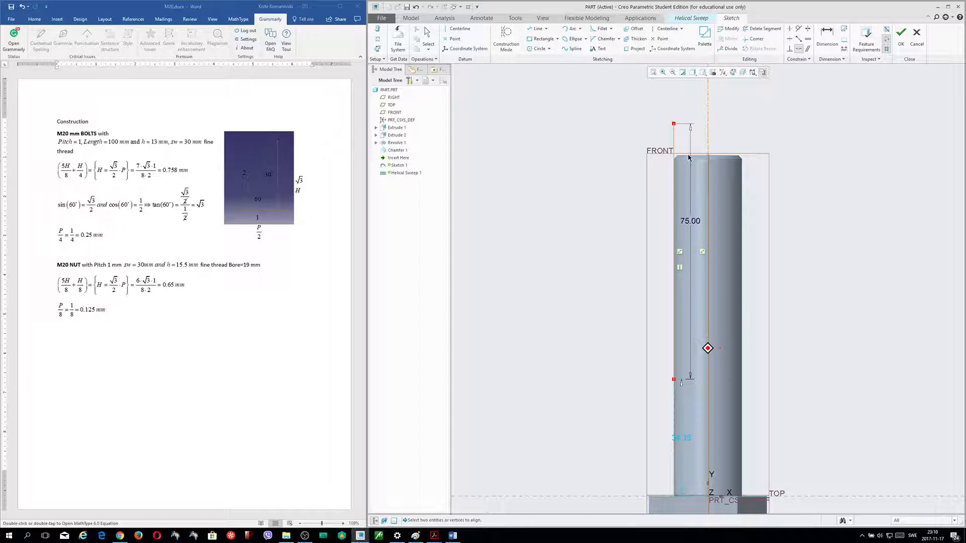
pyautogui.click(674, 124)
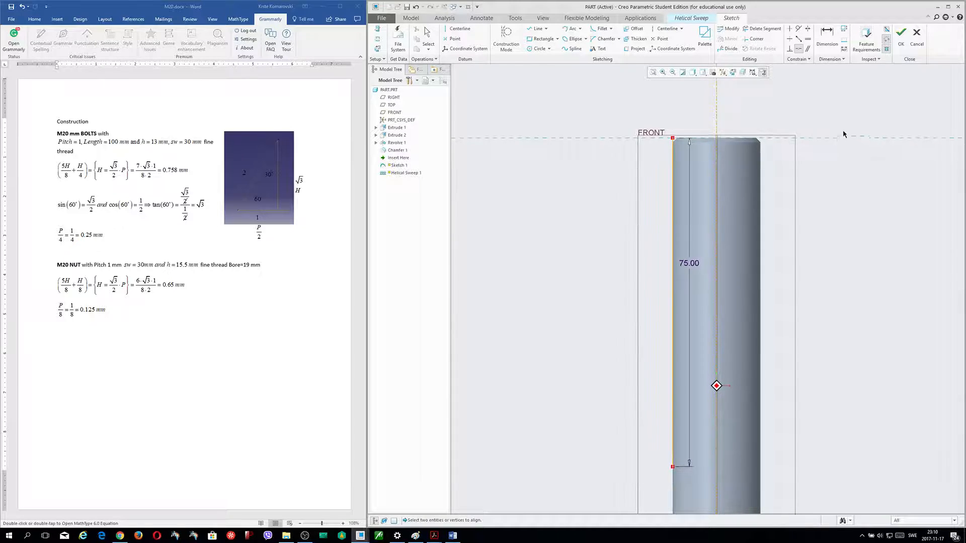
pyautogui.click(901, 33)
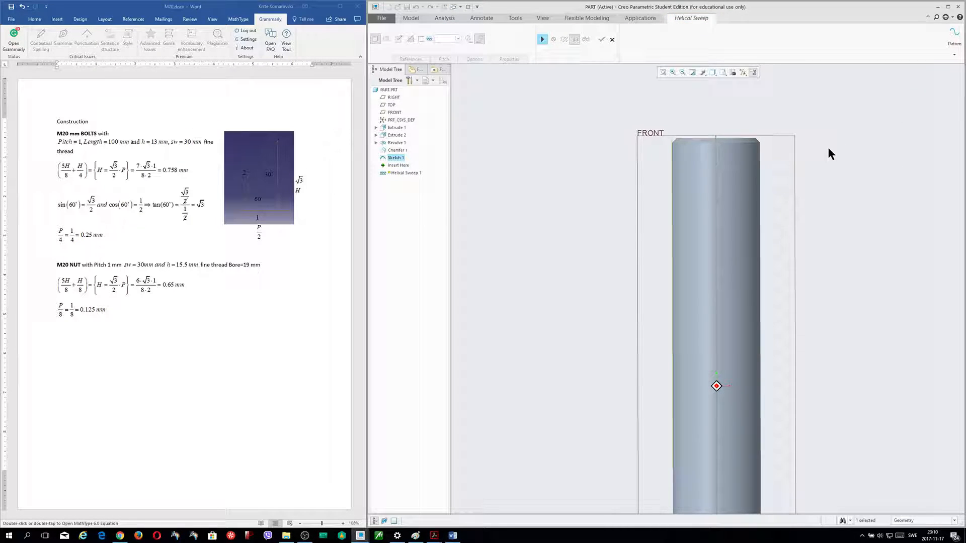
pyautogui.click(542, 40)
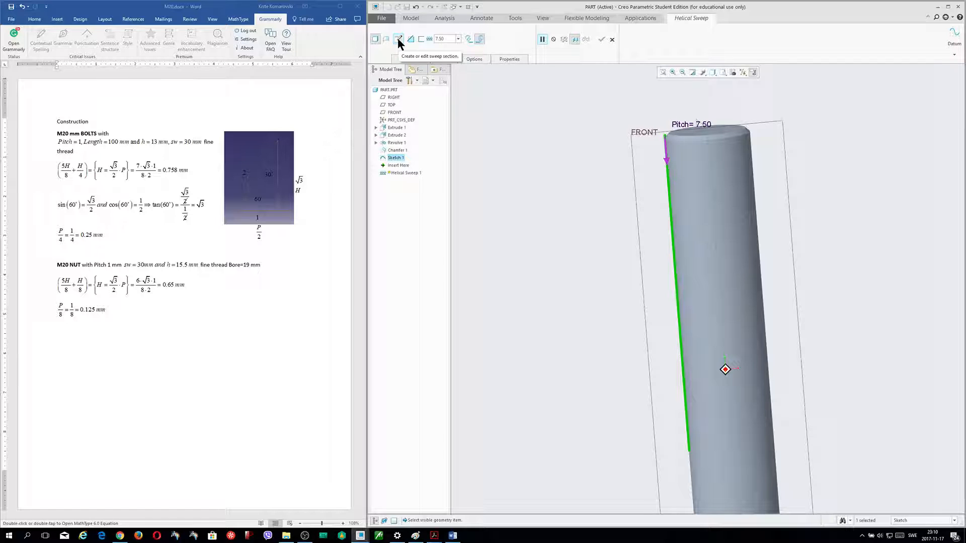
# Open the sweep section and sketch a triangle at the shank's free end, with an outer vertical side about 3.15 mm long and its apex inside the shank
pyautogui.click(397, 38)
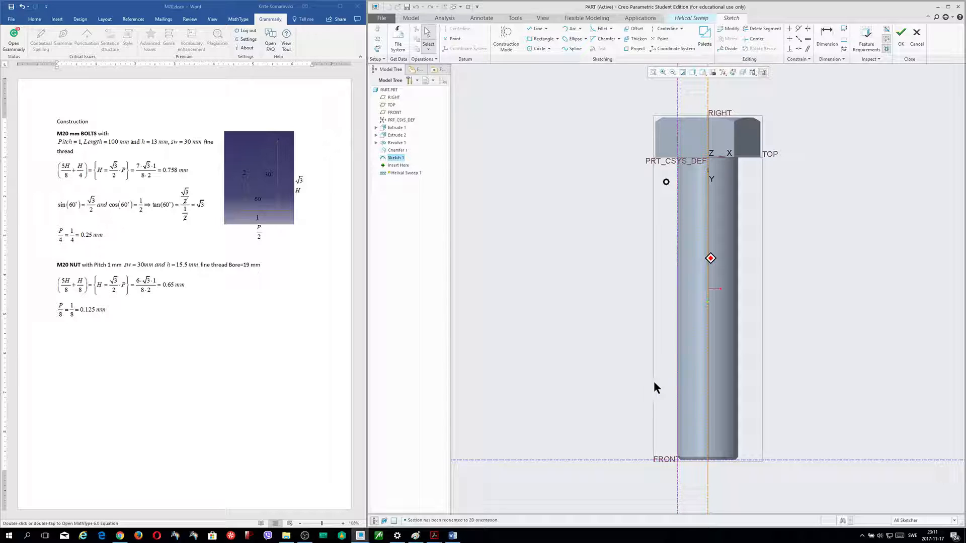
pyautogui.click(536, 28)
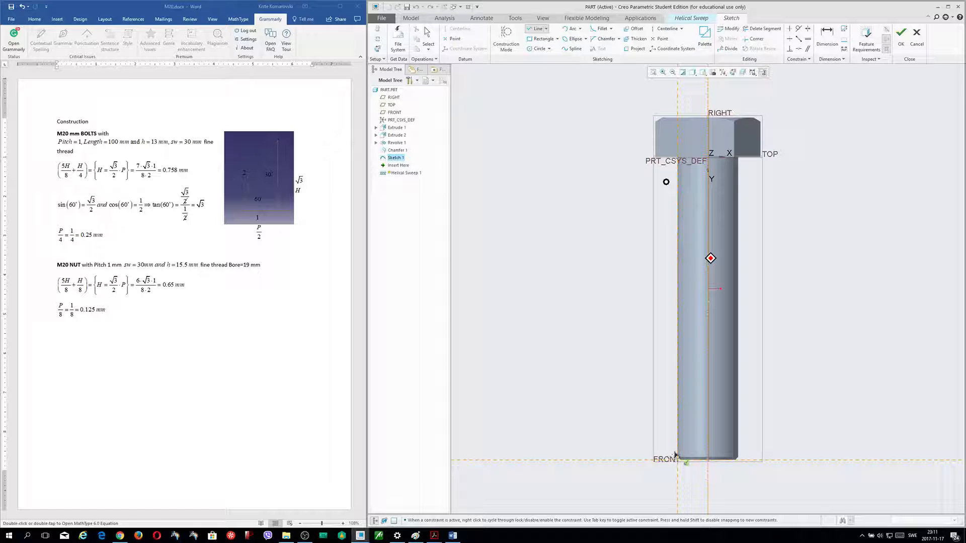
pyautogui.moveTo(864, 401); pyautogui.dragTo(859, 391, button='middle')
pyautogui.scroll(-5, 859, 391)
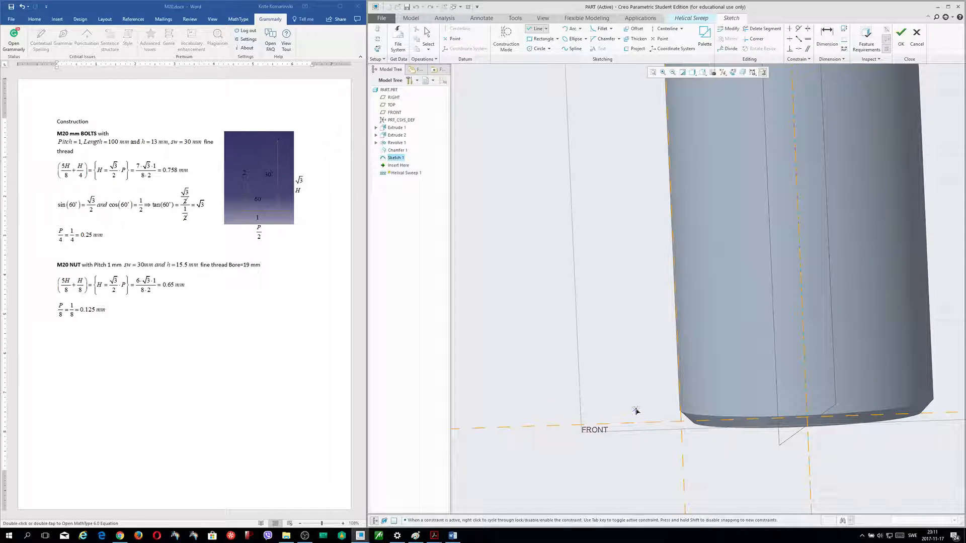
pyautogui.click(659, 404)
pyautogui.click(660, 442)
pyautogui.middleClick(696, 429)
pyautogui.click(659, 403)
pyautogui.click(696, 423)
pyautogui.click(660, 441)
pyautogui.middleClick(633, 383)
pyautogui.scroll(-5, 748, 453)
pyautogui.moveTo(707, 400); pyautogui.dragTo(697, 389, button='middle')
# Inscribe a construction circle tangent to the triangle's three sides and make its centre coincident with the intersection of the section's reference lines
pyautogui.click(506, 38)
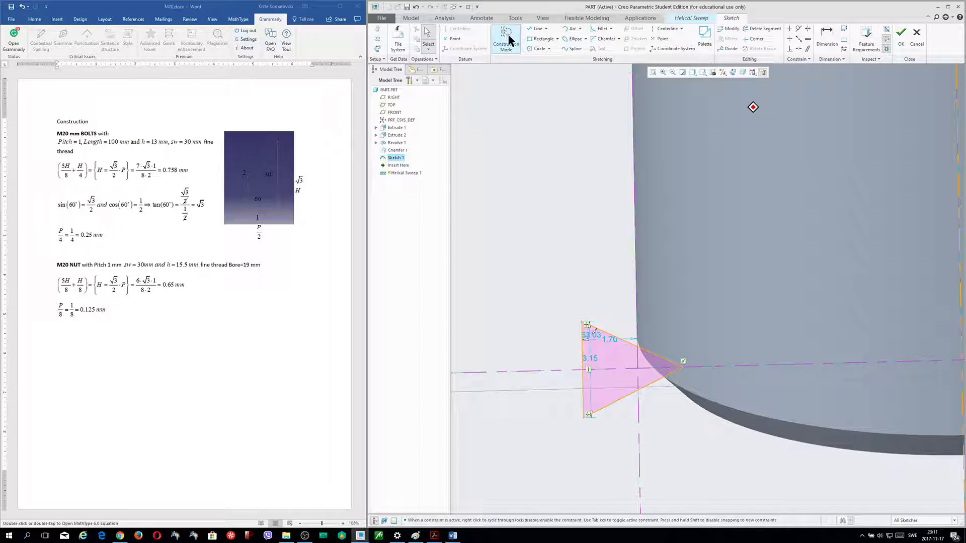
pyautogui.click(530, 47)
pyautogui.click(548, 48)
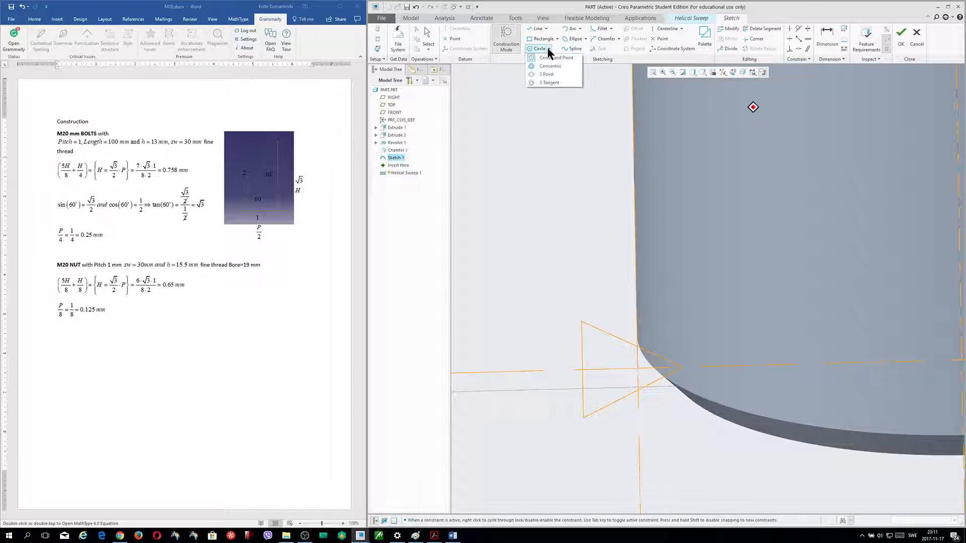
pyautogui.click(544, 82)
pyautogui.click(612, 336)
pyautogui.click(584, 370)
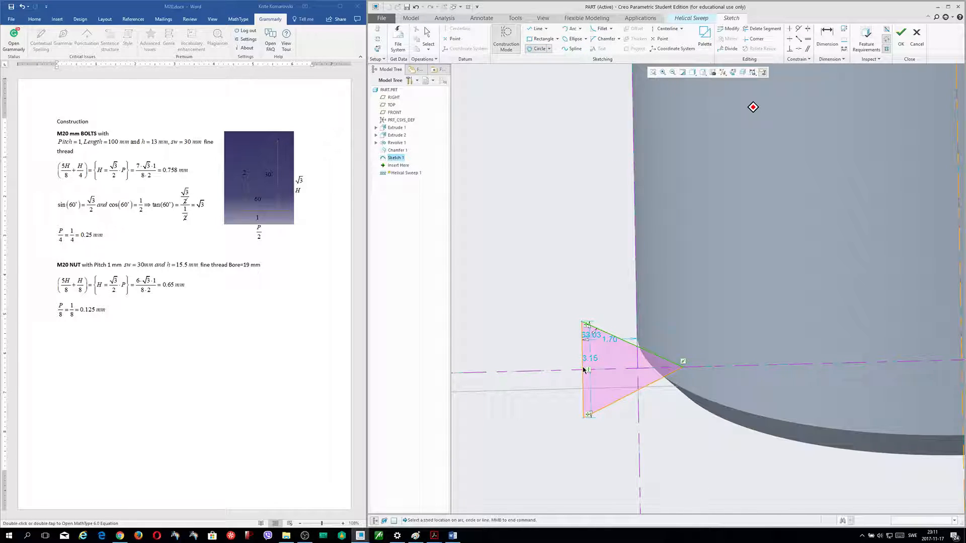
pyautogui.click(641, 386)
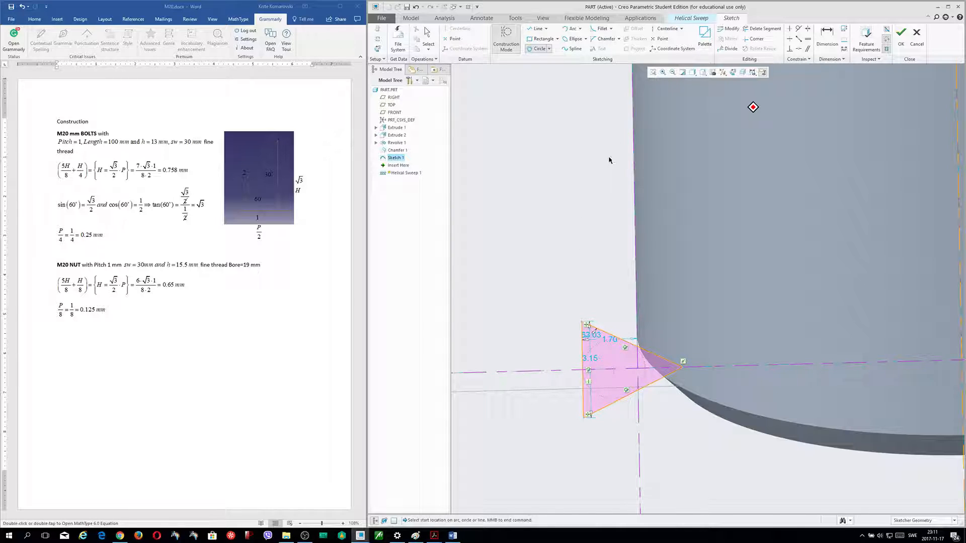
pyautogui.click(799, 48)
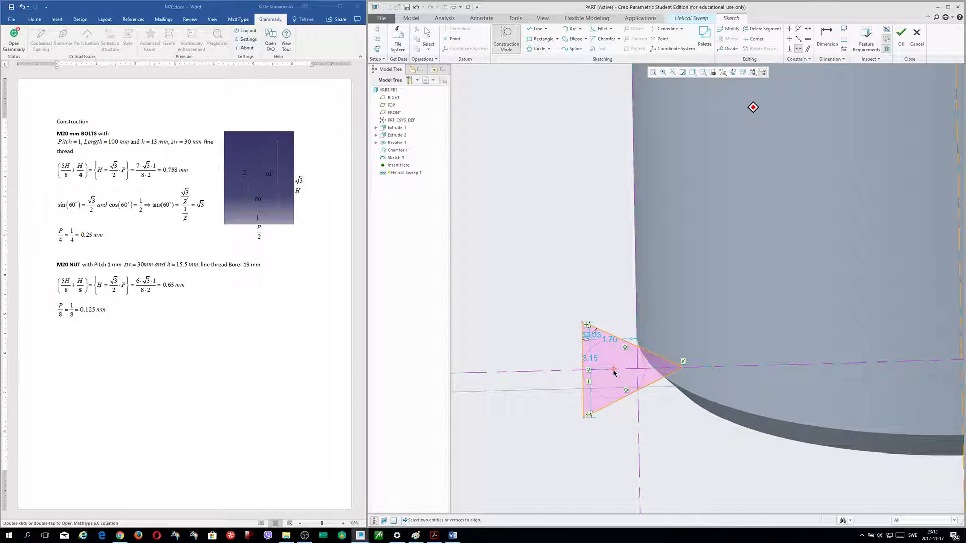
pyautogui.click(638, 365)
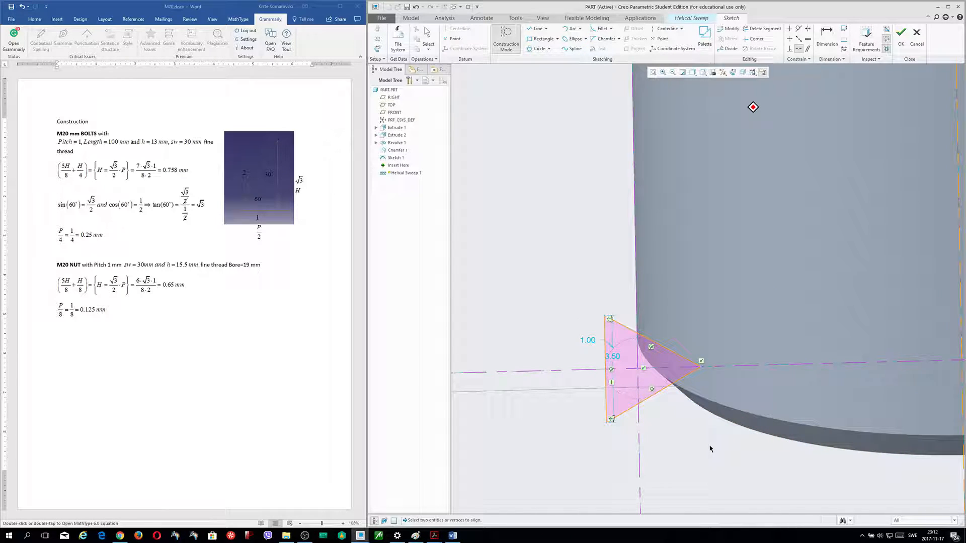
# Dimension the angle between the triangle's vertical side and its upper sloping side as 60 degrees
pyautogui.click(820, 38)
pyautogui.click(606, 329)
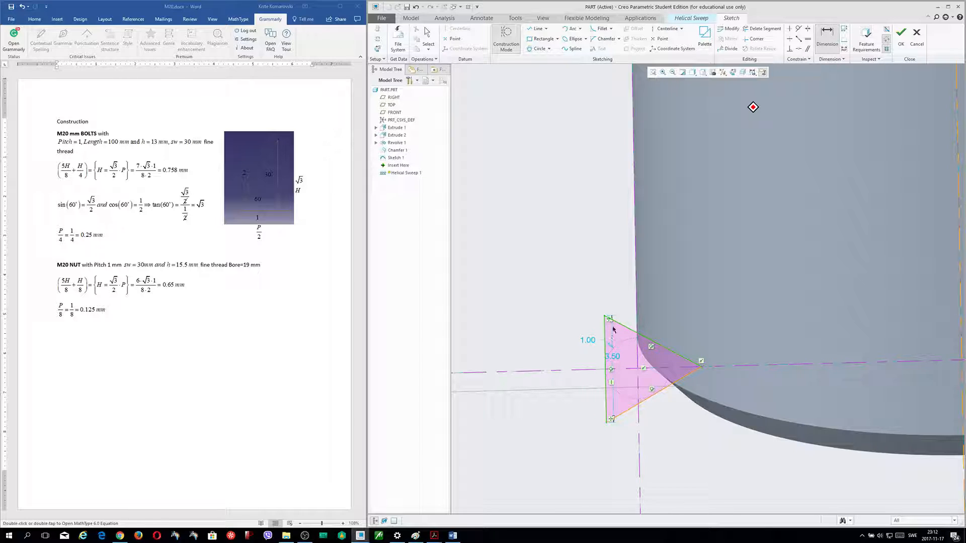
pyautogui.middleClick(615, 342)
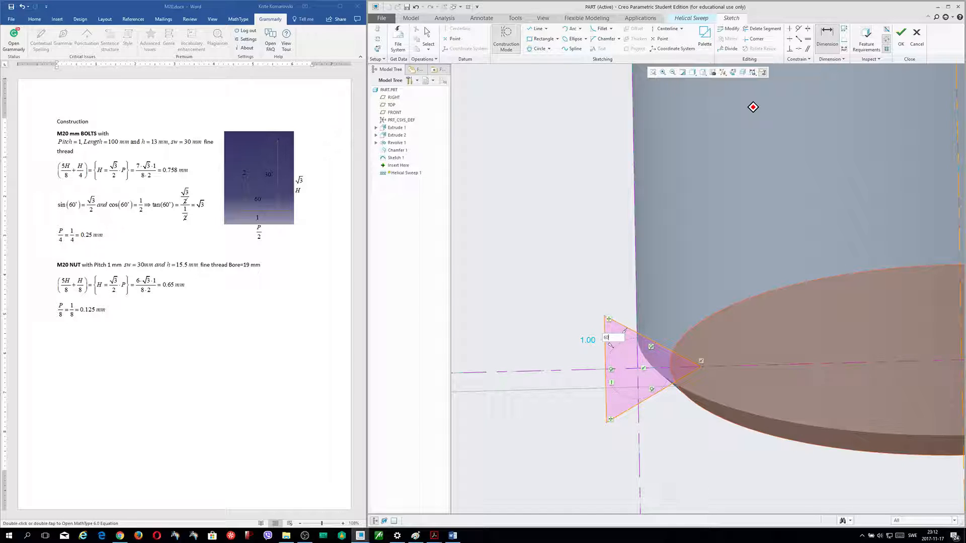
pyautogui.press('Return')
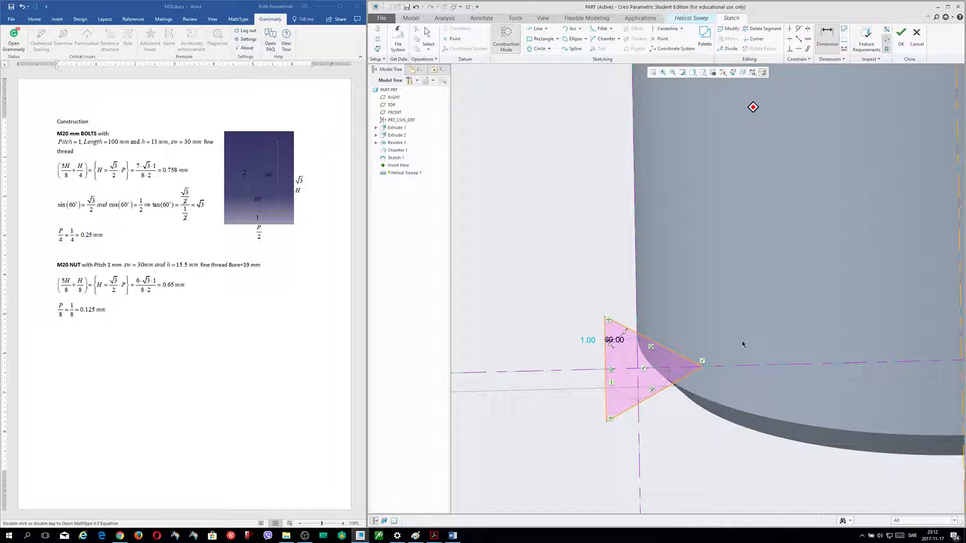
# Try to dimension the angle between the triangle's vertical side and its lower sloping side, and delete that dimension
pyautogui.click(606, 393)
pyautogui.click(620, 413)
pyautogui.middleClick(617, 408)
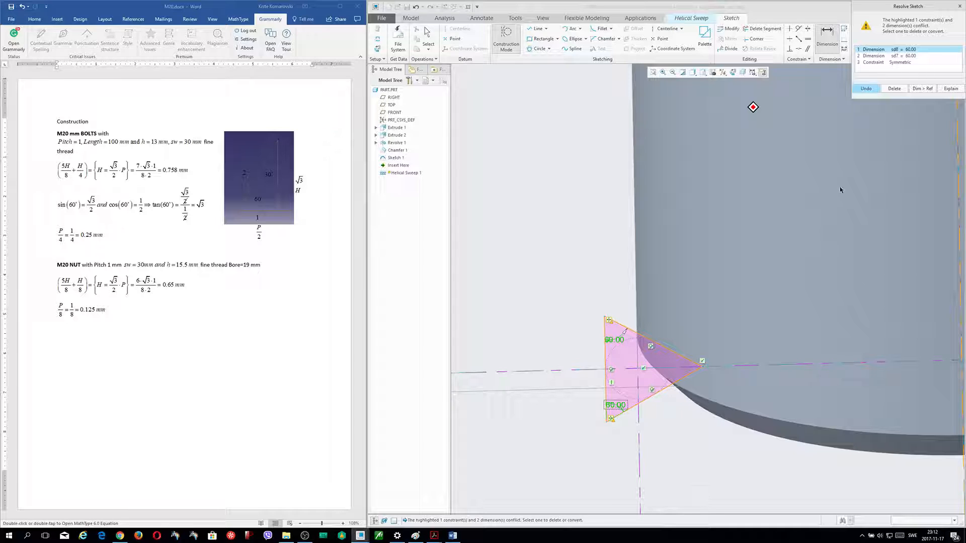
pyautogui.click(898, 89)
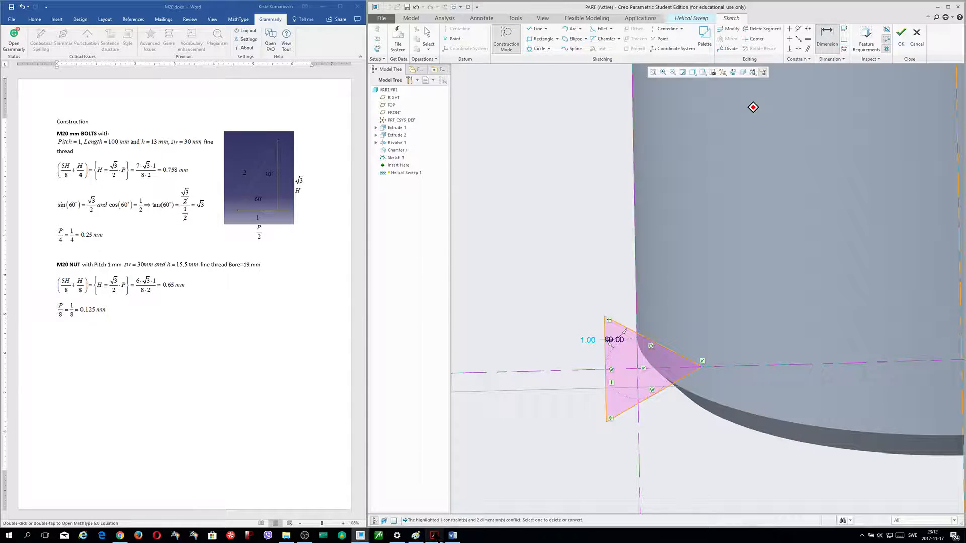
# Examine the thread-profile figure in the M-thread PDF for the root flat's P/4 width, alongside the M20 calculation document
pyautogui.click(434, 535)
pyautogui.click(354, 502)
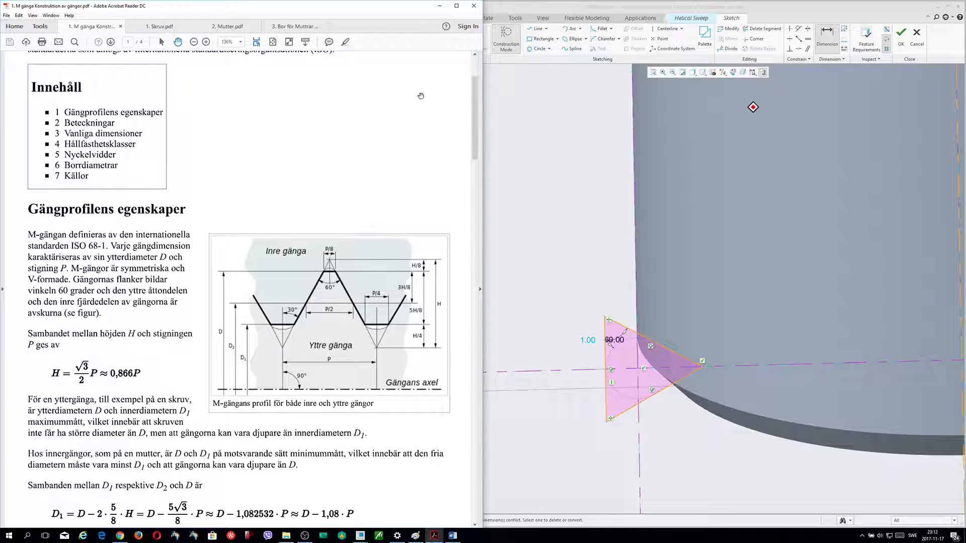
pyautogui.click(436, 7)
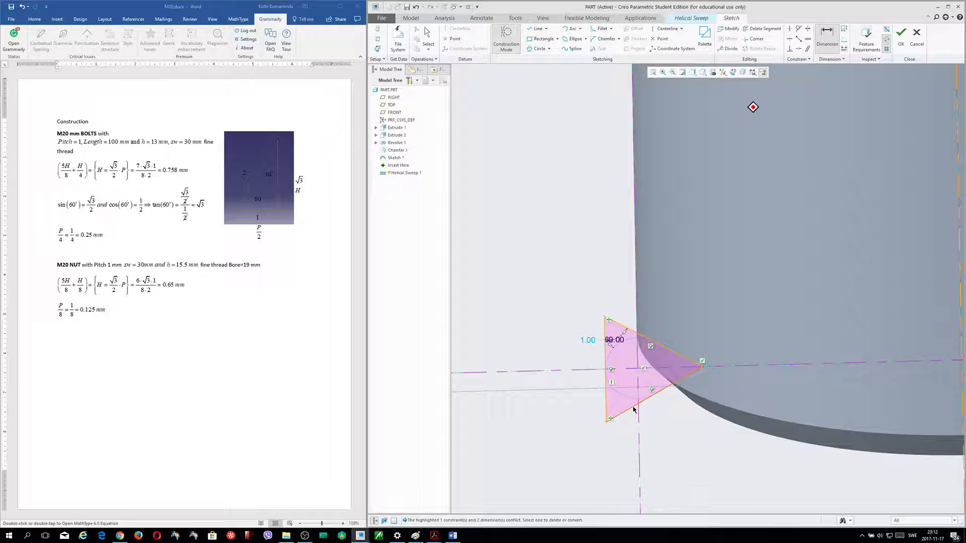
pyautogui.click(287, 347)
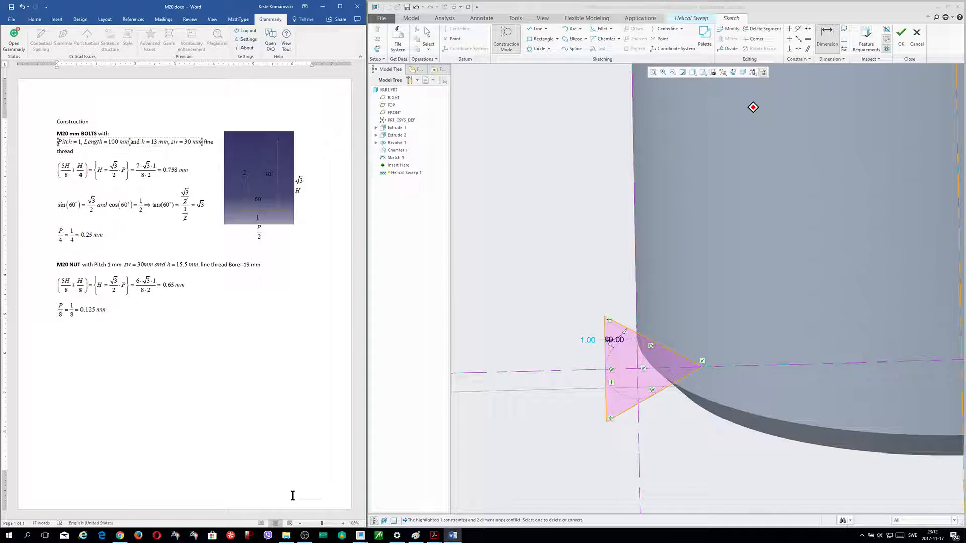
pyautogui.click(434, 537)
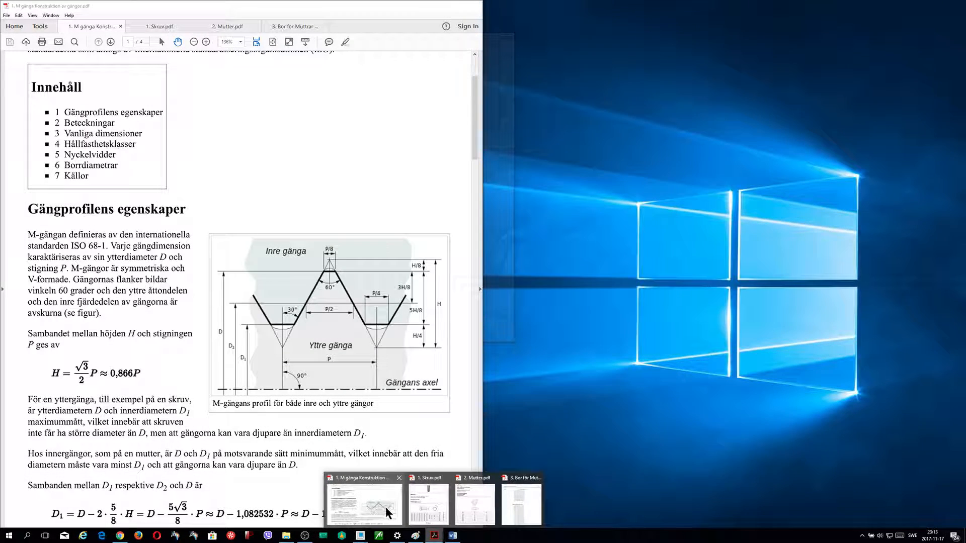
pyautogui.click(365, 500)
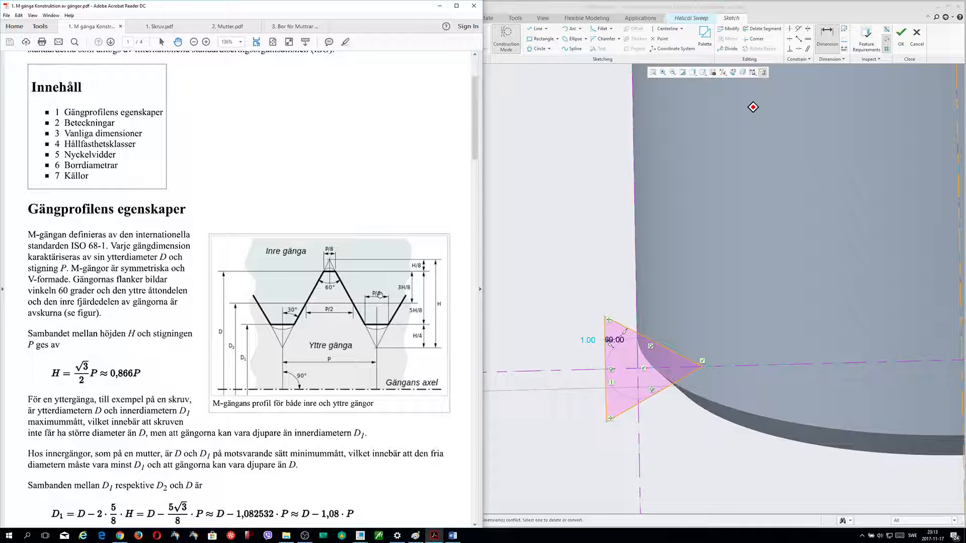
pyautogui.click(439, 6)
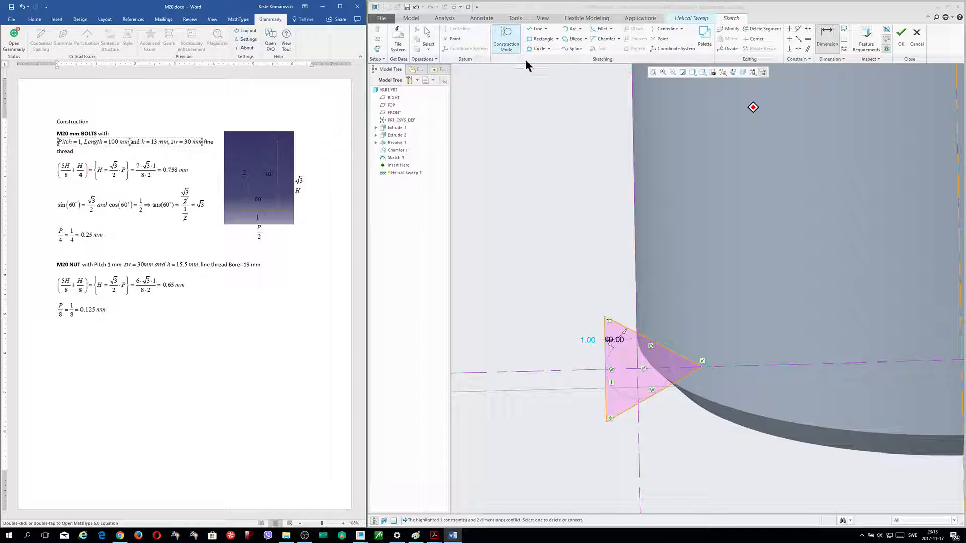
# Draw a short vertical construction line between the triangle's sloping sides near the apex and set its length to 0.25 mm
pyautogui.click(509, 44)
pyautogui.click(534, 28)
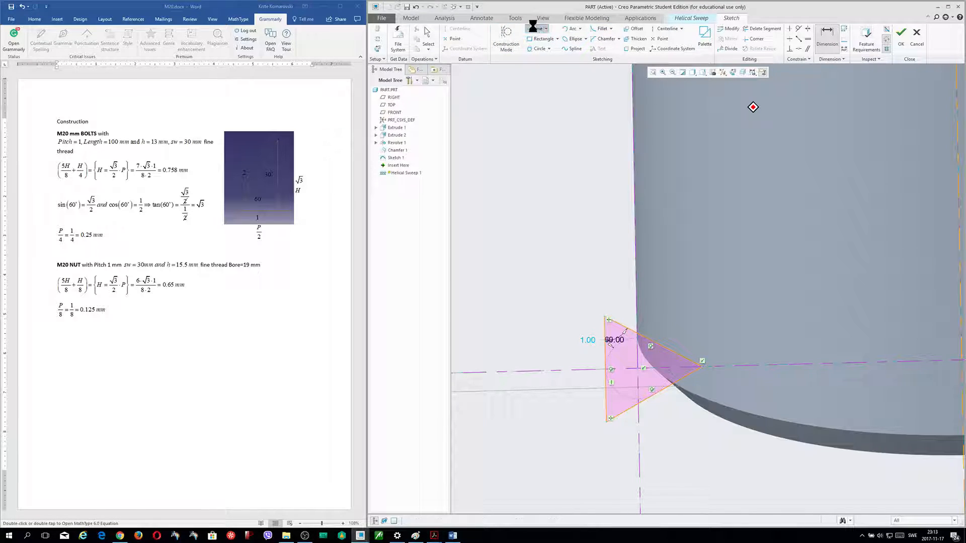
pyautogui.click(507, 34)
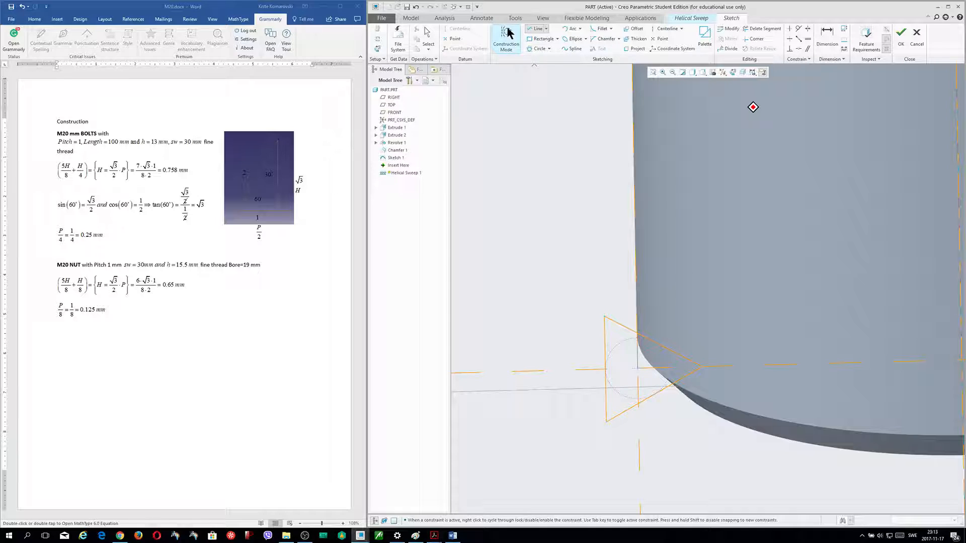
pyautogui.click(534, 29)
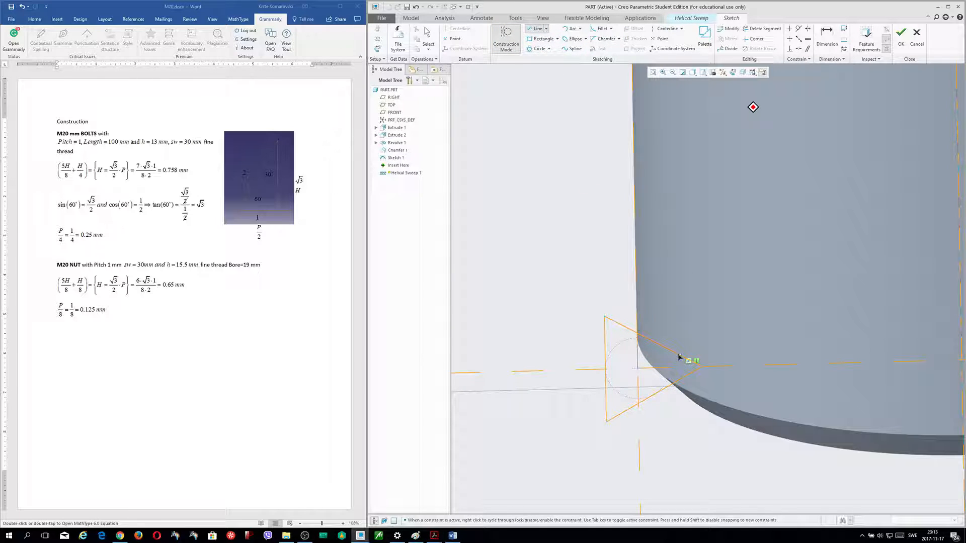
pyautogui.middleClick(695, 325)
pyautogui.middleClick(696, 331)
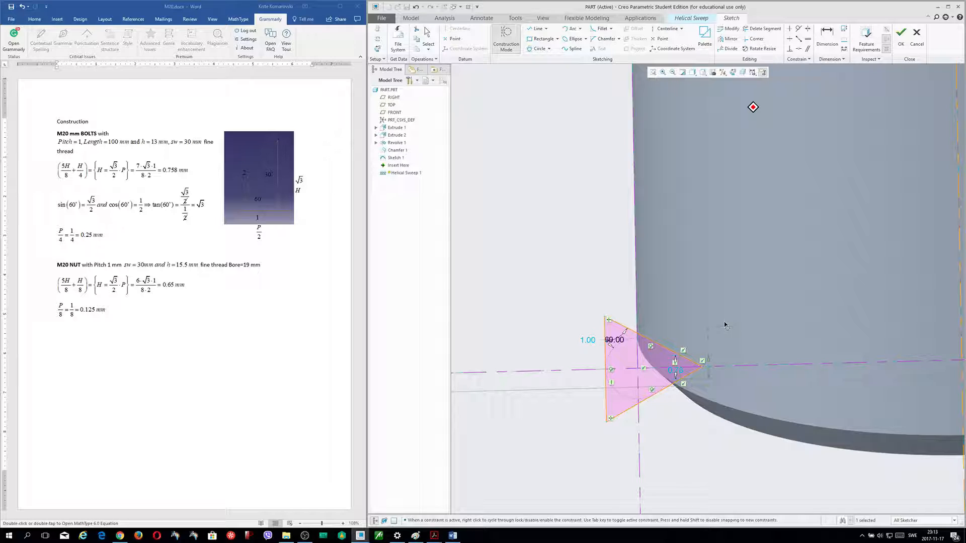
pyautogui.moveTo(724, 321); pyautogui.dragTo(724, 320)
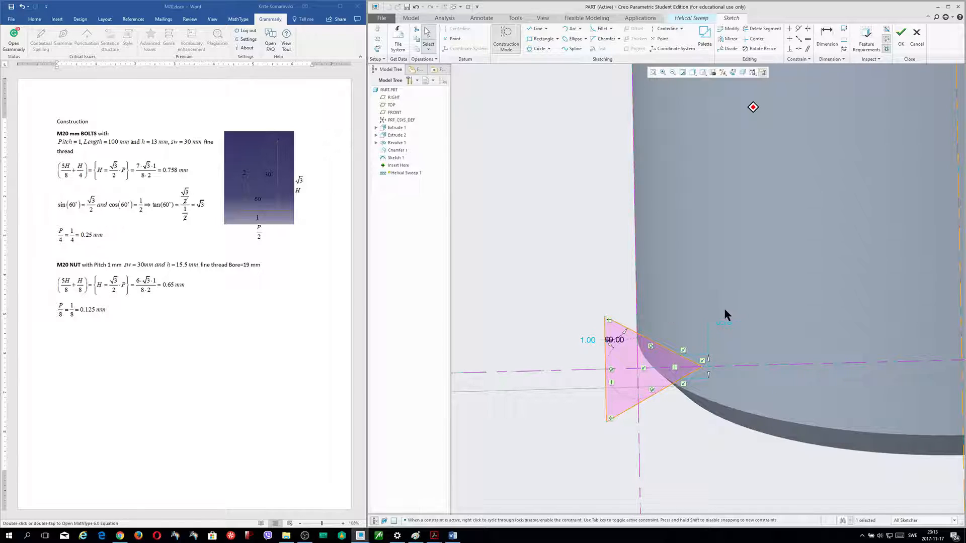
pyautogui.doubleClick(723, 325)
pyautogui.write('0.25')
pyautogui.press('Return')
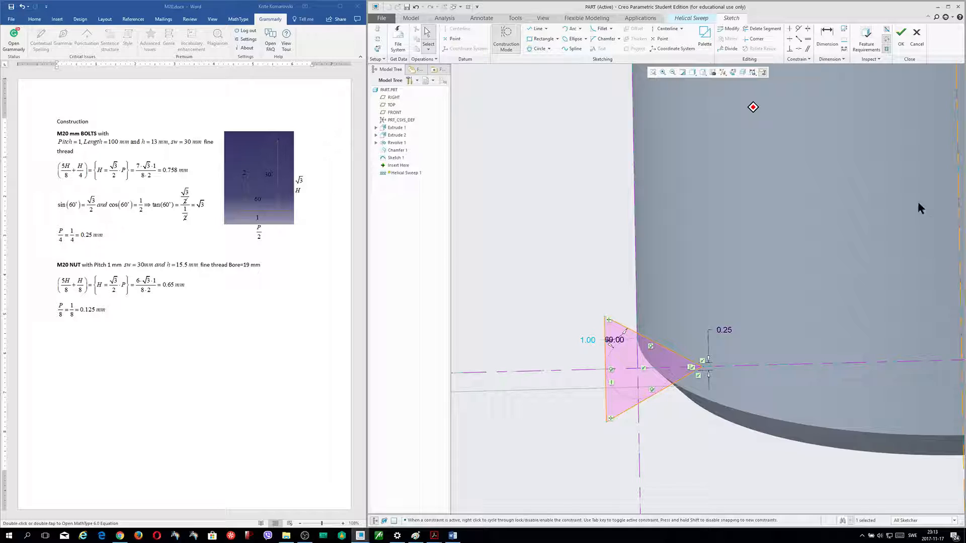
# Dimension the distance from the shank's vertical reference line to the short construction line as 0.758 mm
pyautogui.click(827, 37)
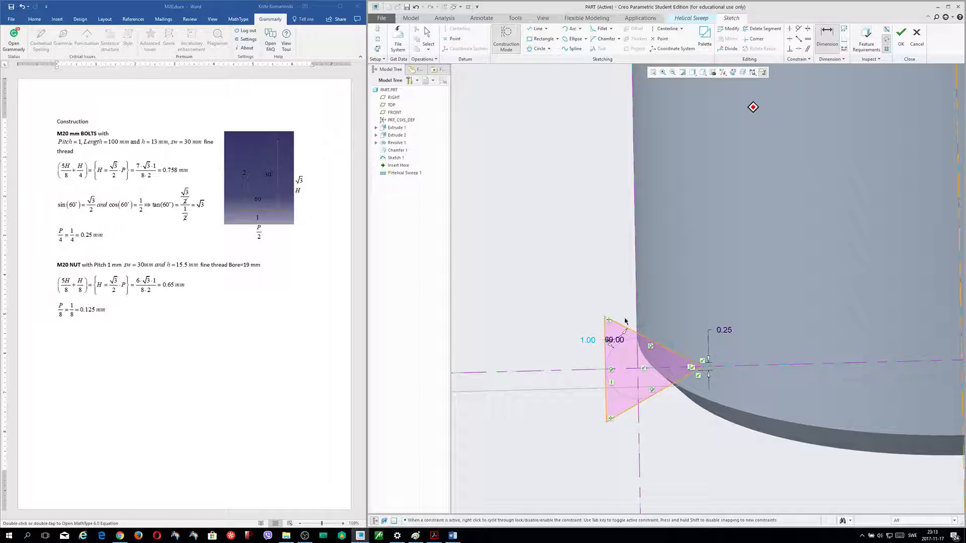
pyautogui.click(702, 367)
pyautogui.click(661, 307)
pyautogui.middleClick(659, 304)
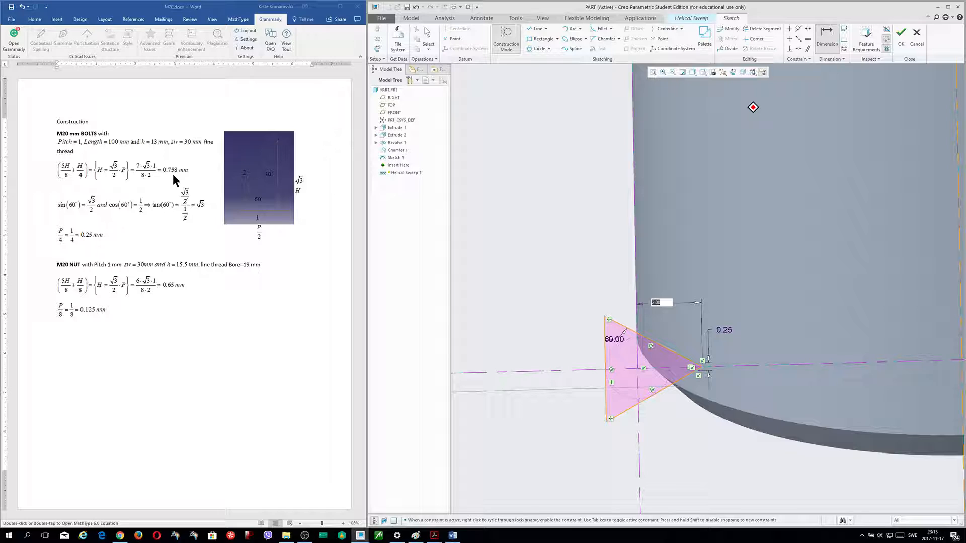
pyautogui.write('0.758')
pyautogui.press('Return')
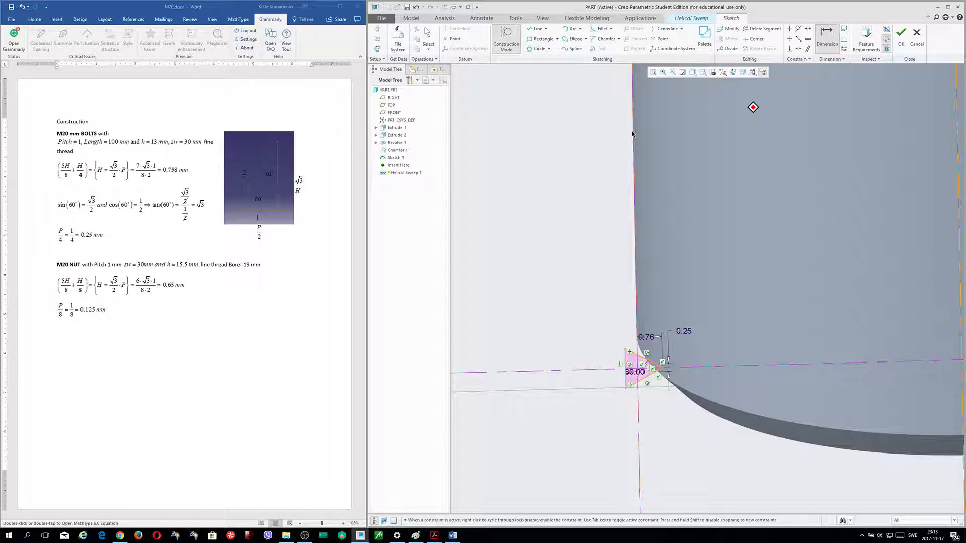
# Compare the dimensioned triangular section with the thread root shown in the M-thread PDF figure
pyautogui.scroll(6, 571, 282)
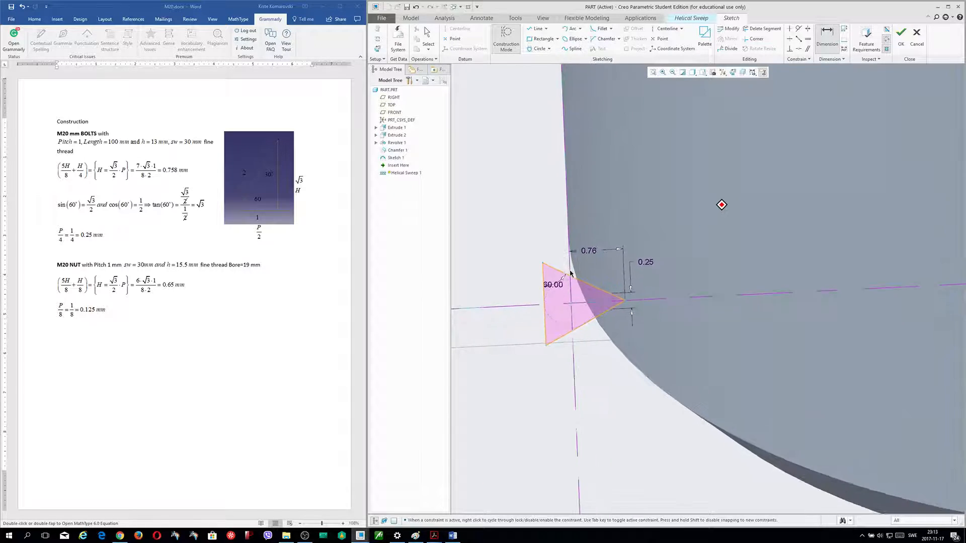
pyautogui.scroll(5, 608, 265)
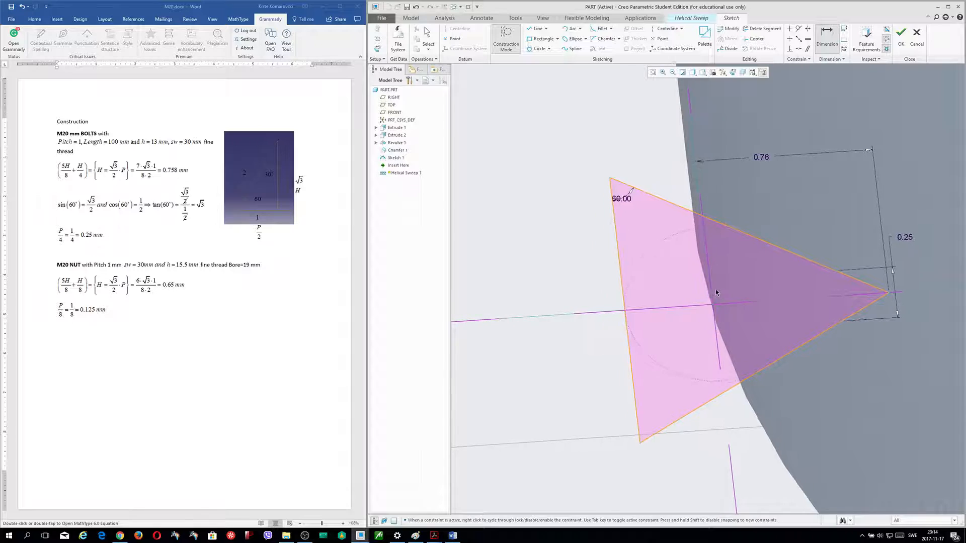
pyautogui.moveTo(717, 292); pyautogui.dragTo(877, 288, button='middle')
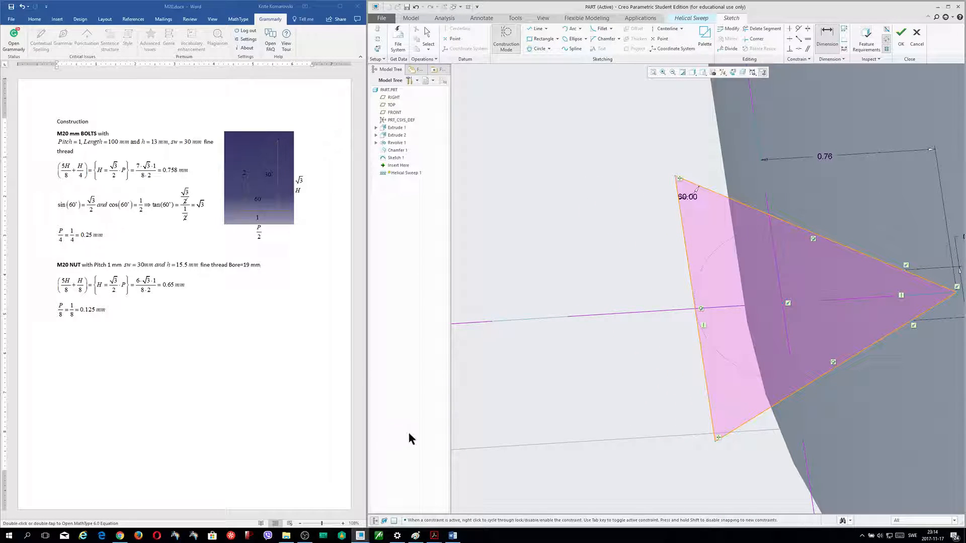
pyautogui.moveTo(434, 535)
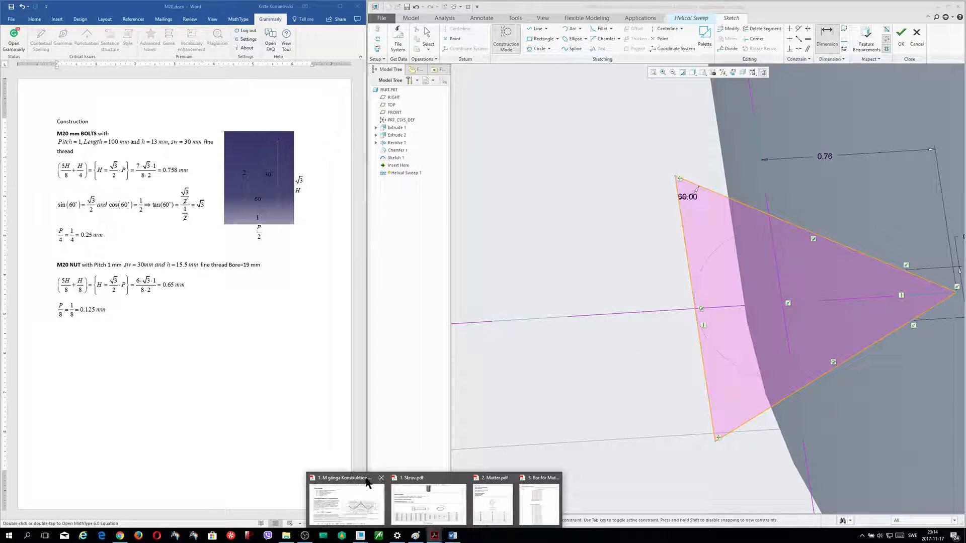
pyautogui.click(375, 503)
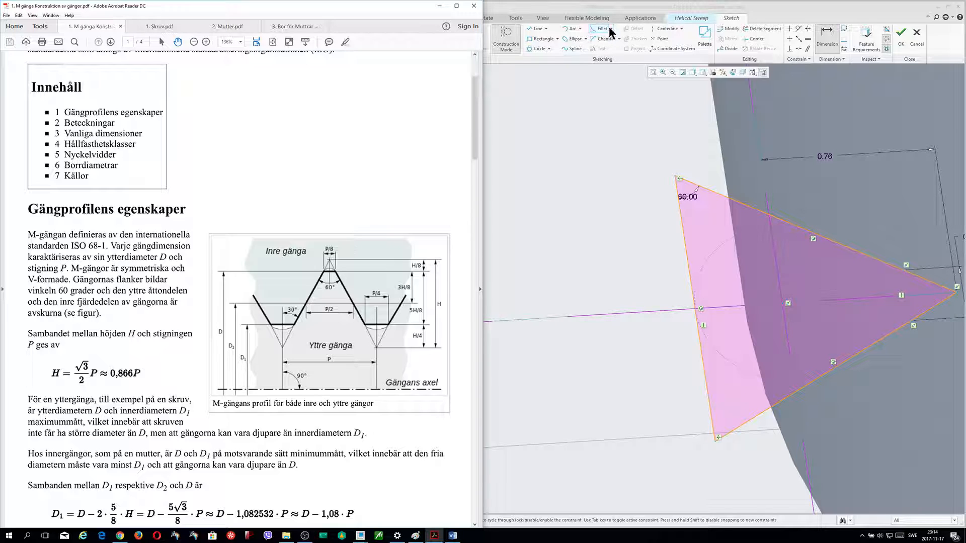
# Start a centre-and-ends arc for the thread section and reorient the sketch to its 2D view around the triangle
pyautogui.click(581, 30)
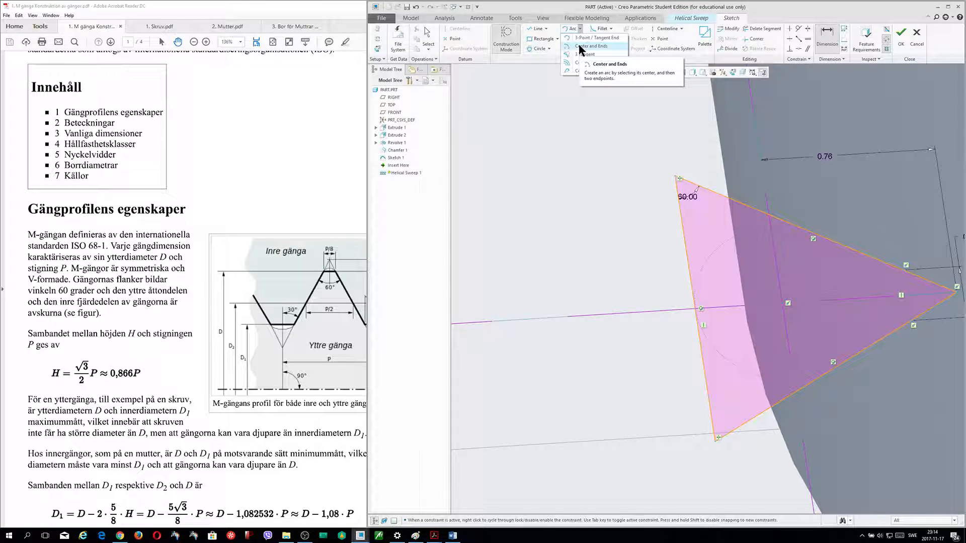
pyautogui.click(581, 46)
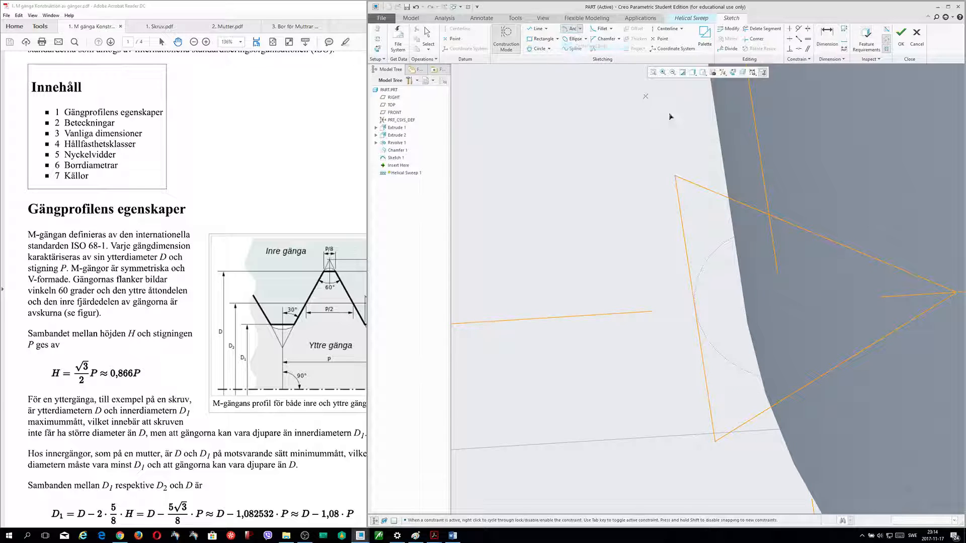
pyautogui.scroll(-5, 901, 202)
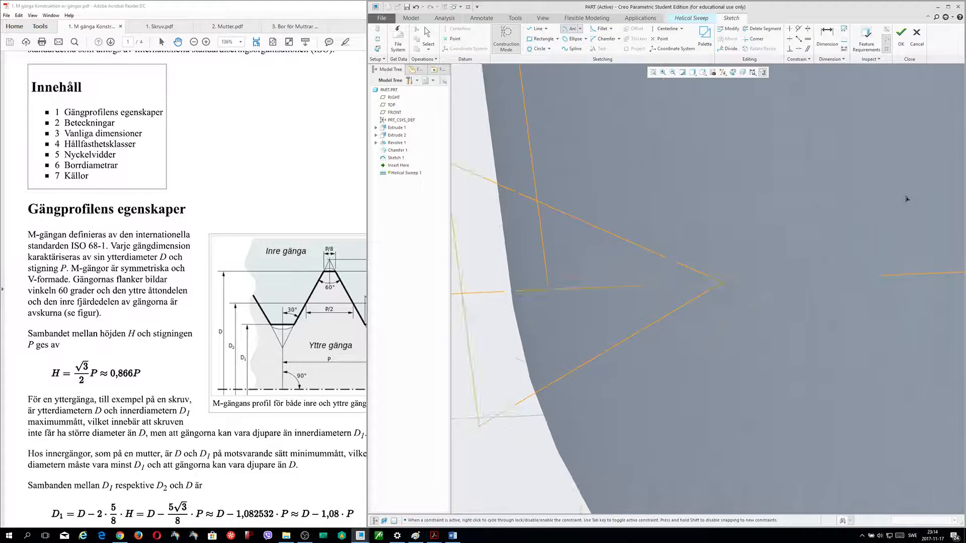
pyautogui.click(733, 72)
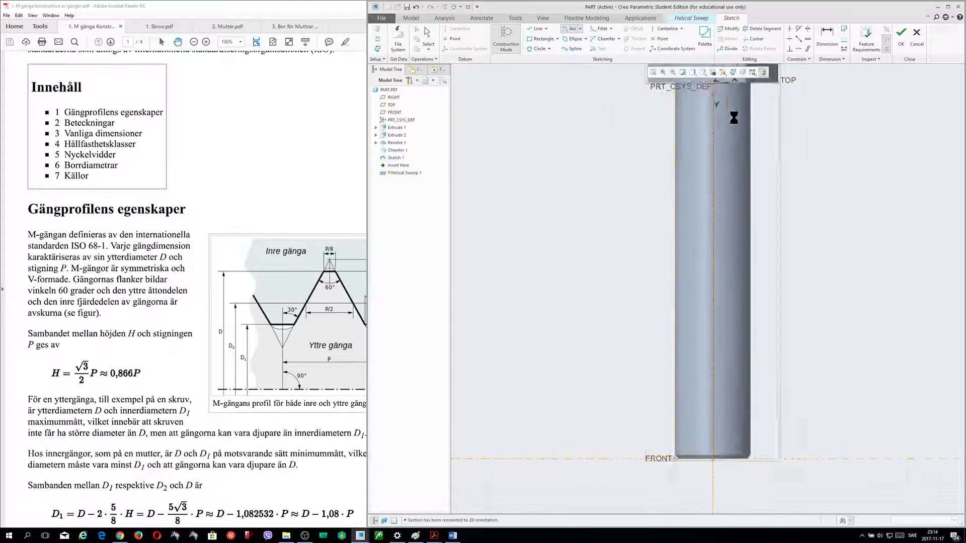
pyautogui.scroll(-8, 731, 181)
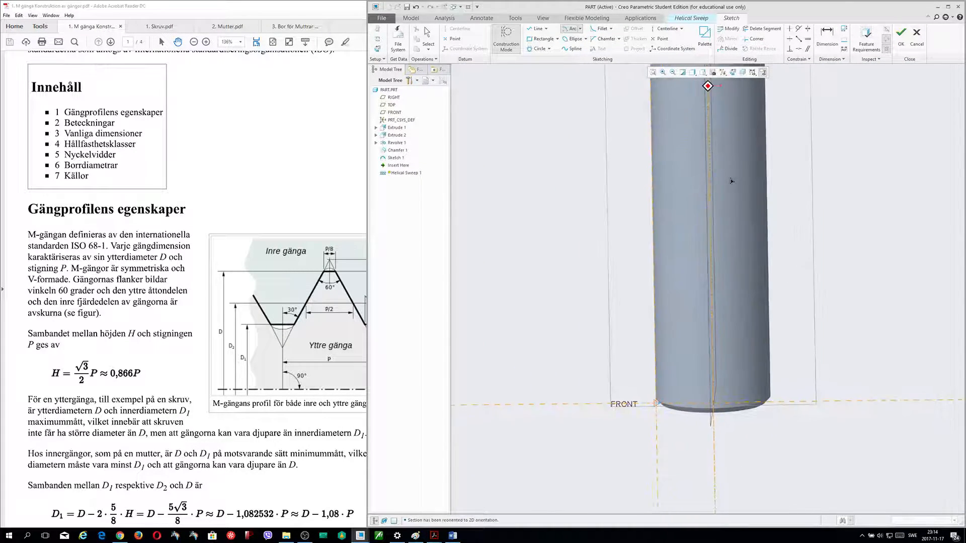
pyautogui.scroll(-6, 725, 231)
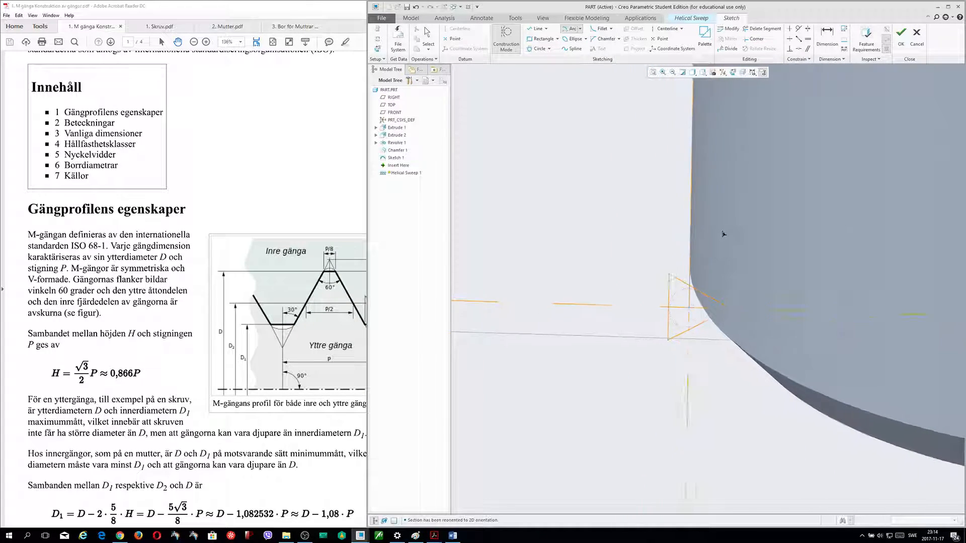
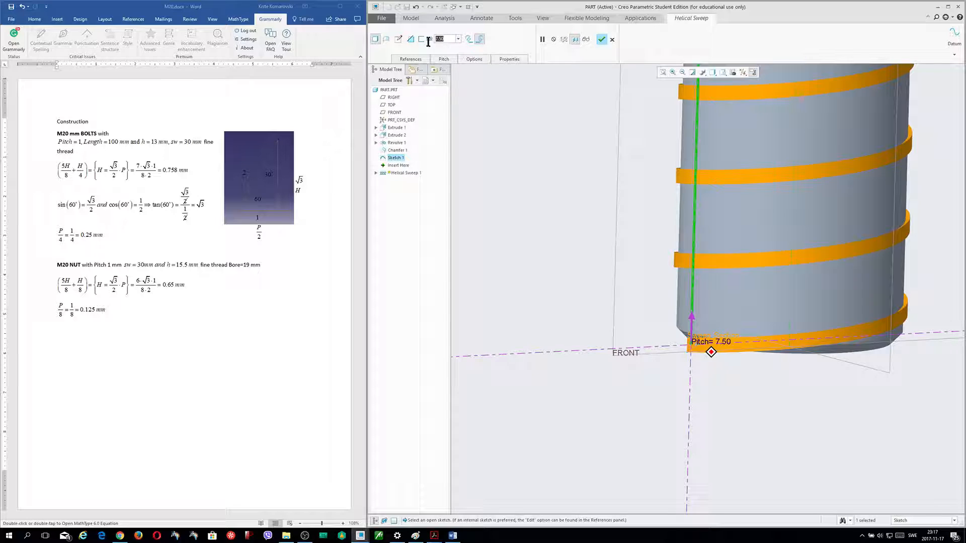
# Set the helical sweep's pitch to 1 mm and complete the thread on the shank
pyautogui.write('1')
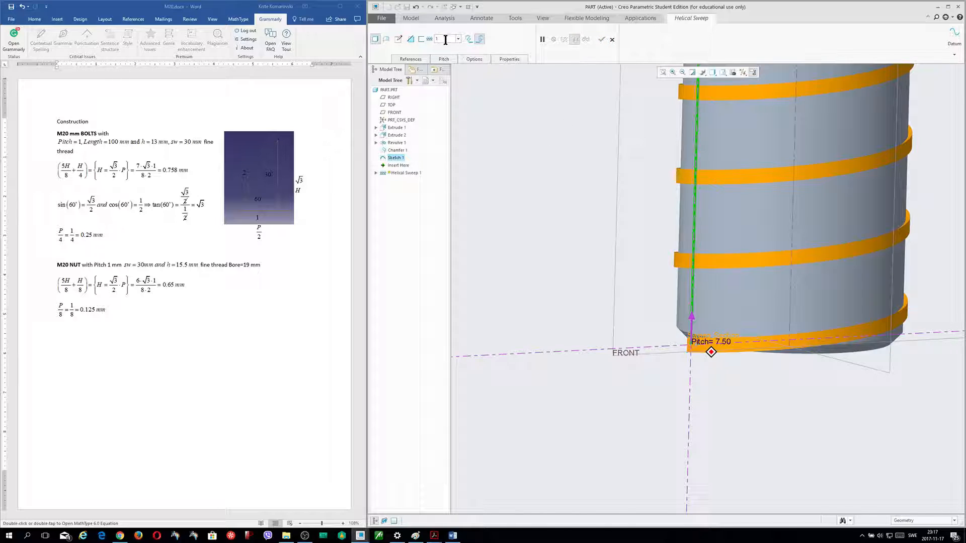
pyautogui.press('Return')
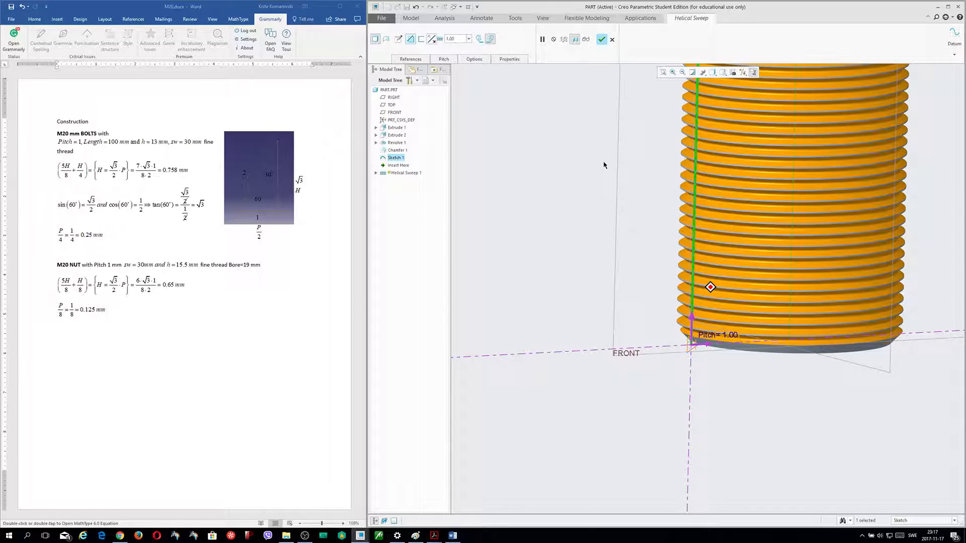
pyautogui.scroll(-5, 604, 162)
pyautogui.scroll(-5, 604, 163)
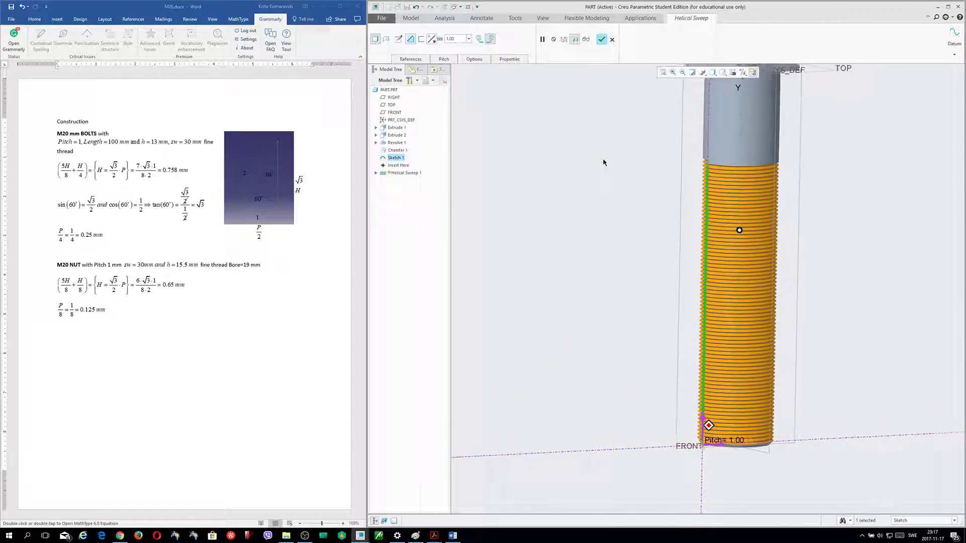
pyautogui.moveTo(604, 162); pyautogui.dragTo(604, 159, button='middle')
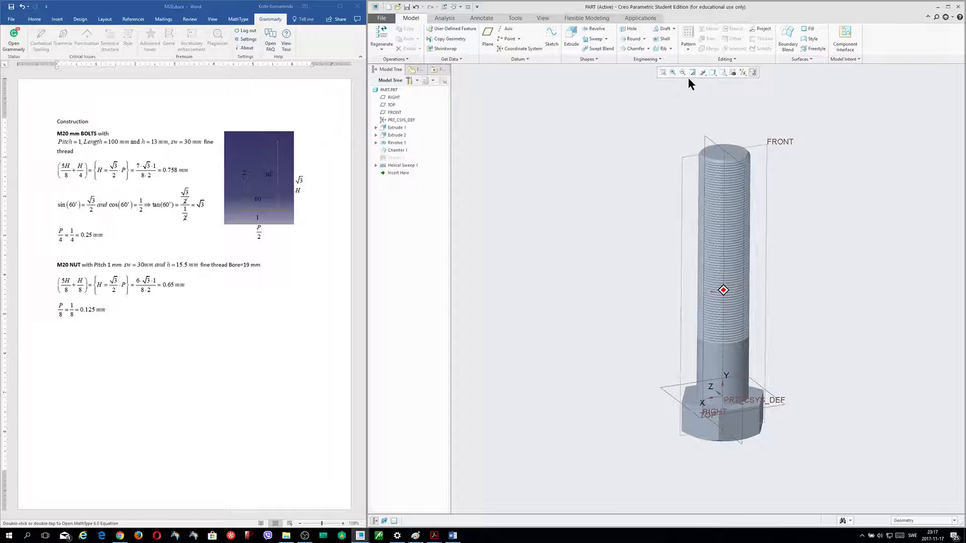
# Turn off the display of all datum features and show the finished bolt model full screen
pyautogui.click(742, 72)
pyautogui.click(743, 82)
pyautogui.click(789, 115)
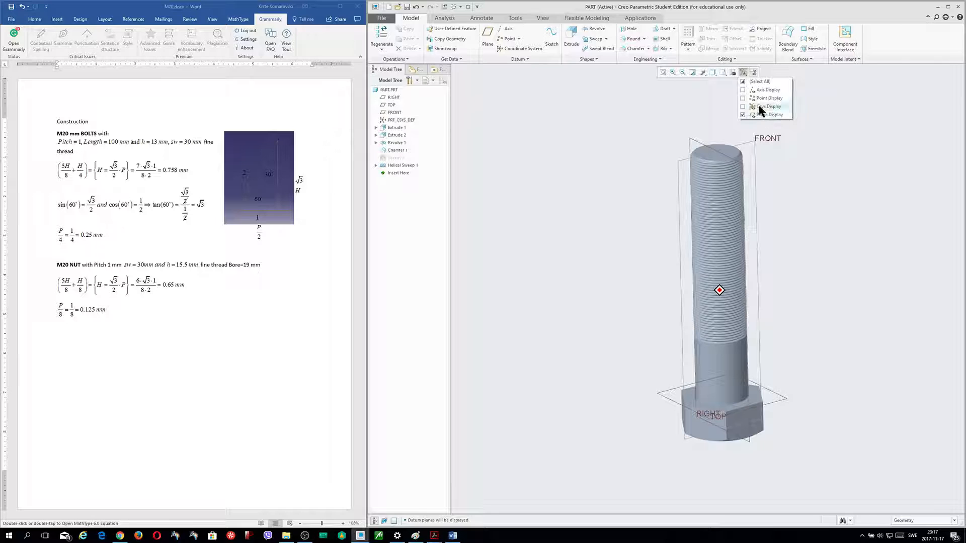
pyautogui.click(746, 114)
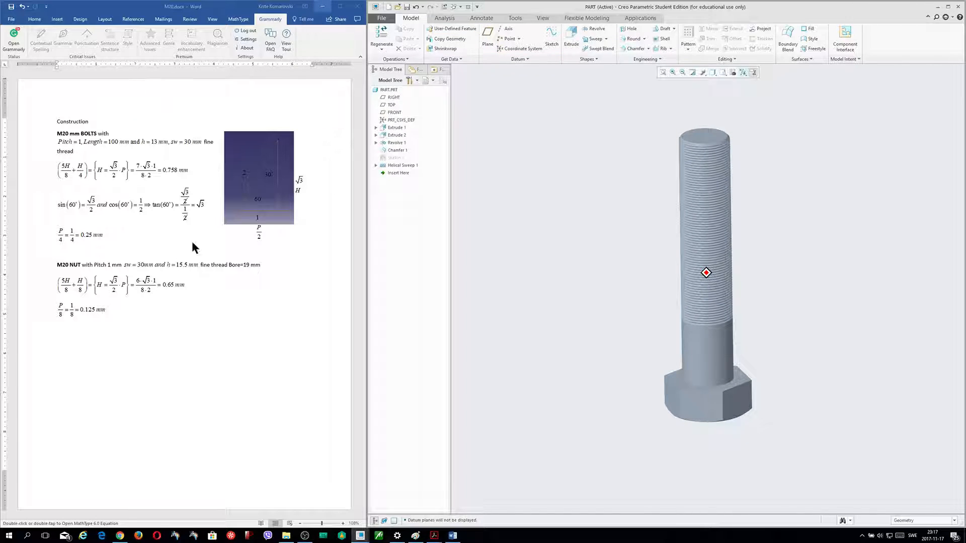
pyautogui.click(339, 7)
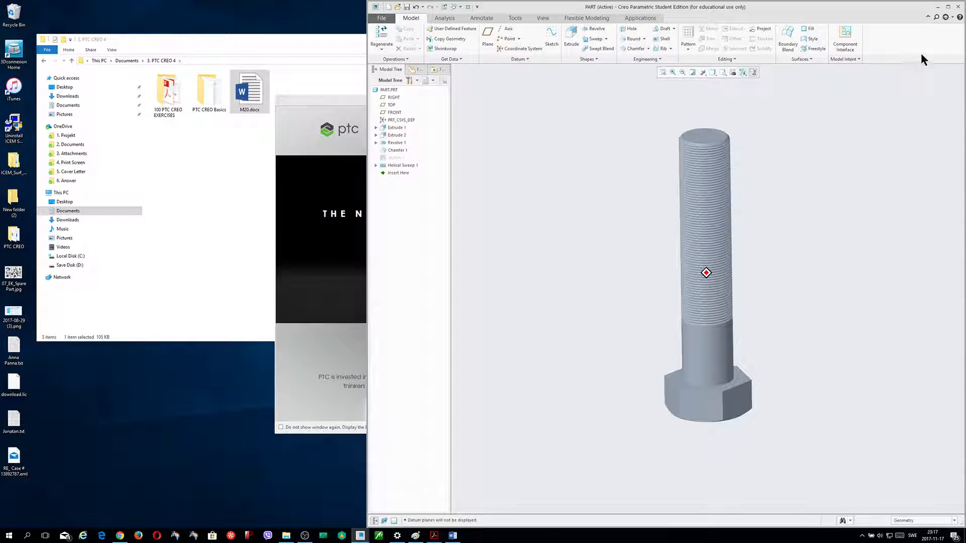
pyautogui.click(949, 6)
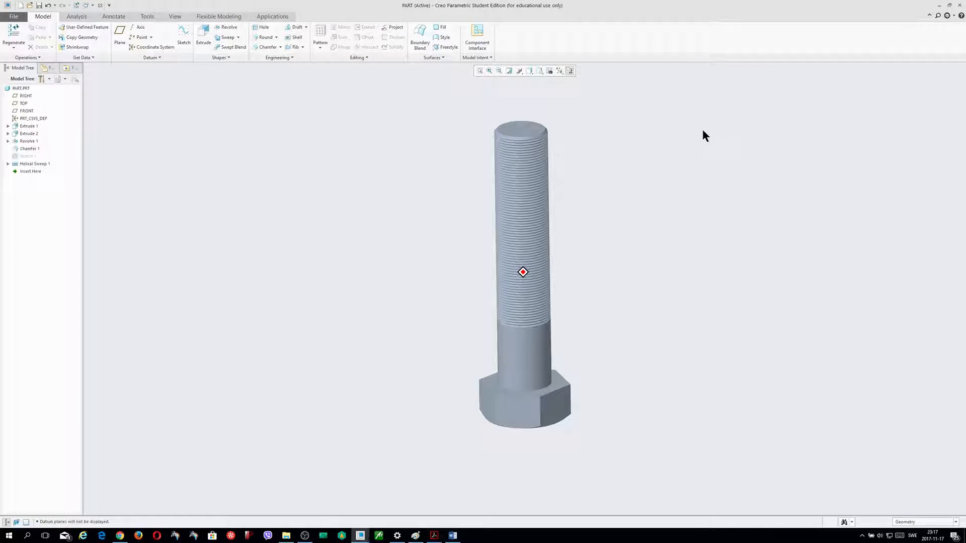
# Choose a metal appearance from the std-metals.dmt library and select the shank, thread and front head surfaces to receive it
pyautogui.click(152, 13)
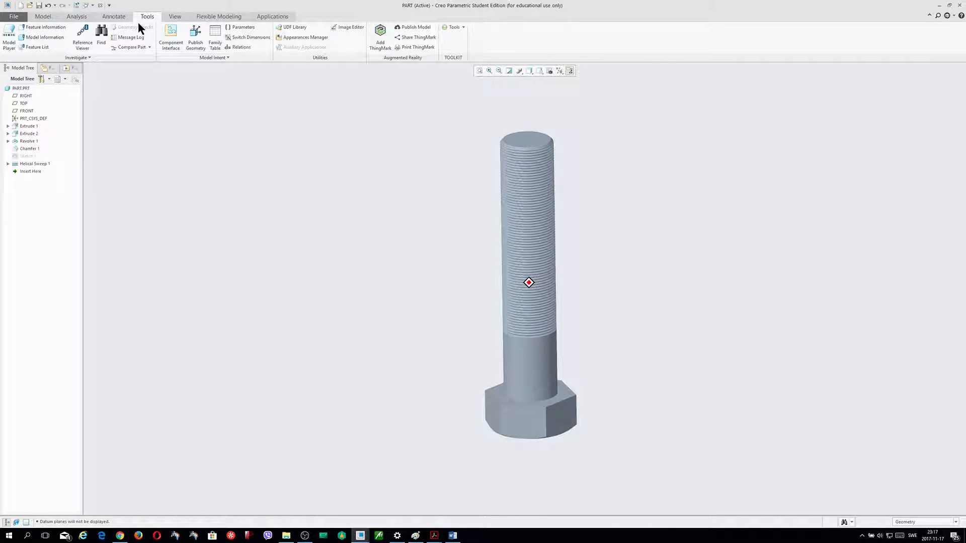
pyautogui.click(174, 17)
pyautogui.click(75, 40)
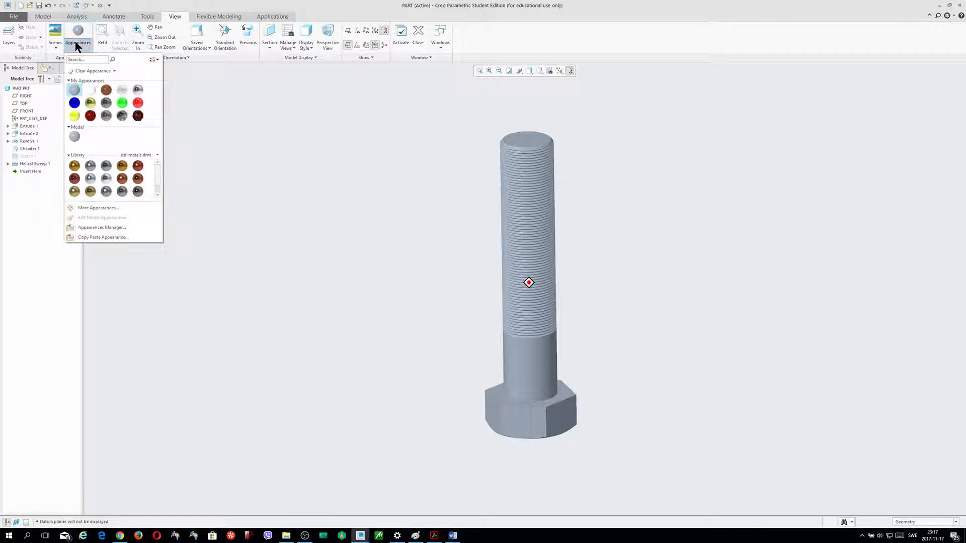
pyautogui.click(91, 166)
pyautogui.moveTo(367, 184)
pyautogui.mouseDown(button='middle')
pyautogui.moveTo(485, 200)
pyautogui.moveTo(529, 315)
pyautogui.mouseUp(button='middle')
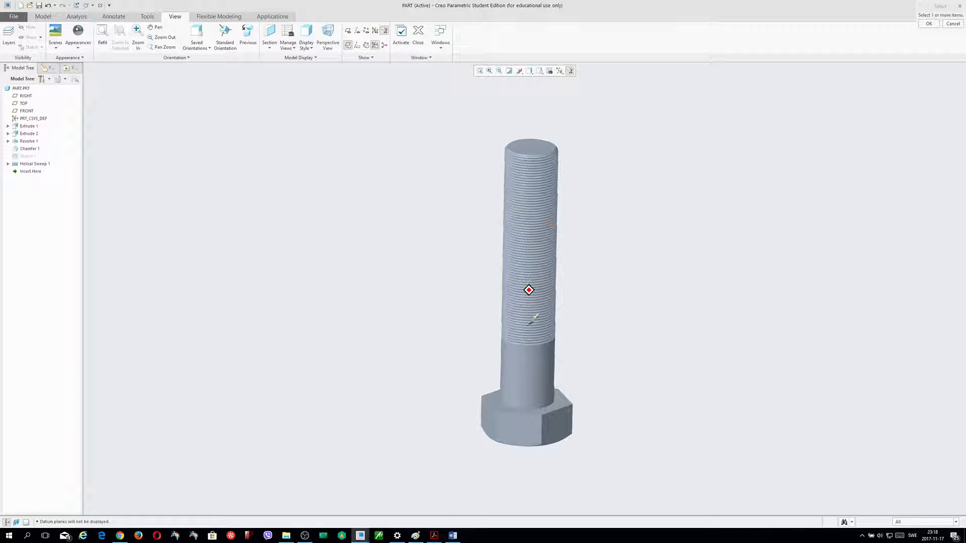
pyautogui.click(529, 290)
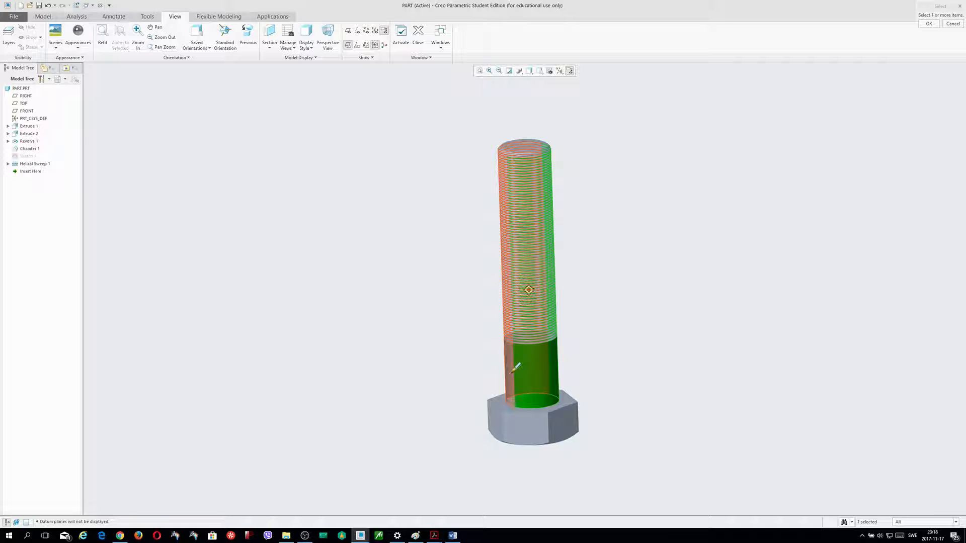
pyautogui.keyDown('ctrl'); pyautogui.click(515, 371); pyautogui.keyUp('ctrl')
pyautogui.keyDown('ctrl'); pyautogui.click(497, 404); pyautogui.keyUp('ctrl')
pyautogui.keyDown('ctrl'); pyautogui.click(496, 424); pyautogui.keyUp('ctrl')
pyautogui.keyDown('ctrl'); pyautogui.click(524, 425); pyautogui.keyUp('ctrl')
pyautogui.keyDown('ctrl'); pyautogui.click(567, 423); pyautogui.keyUp('ctrl')
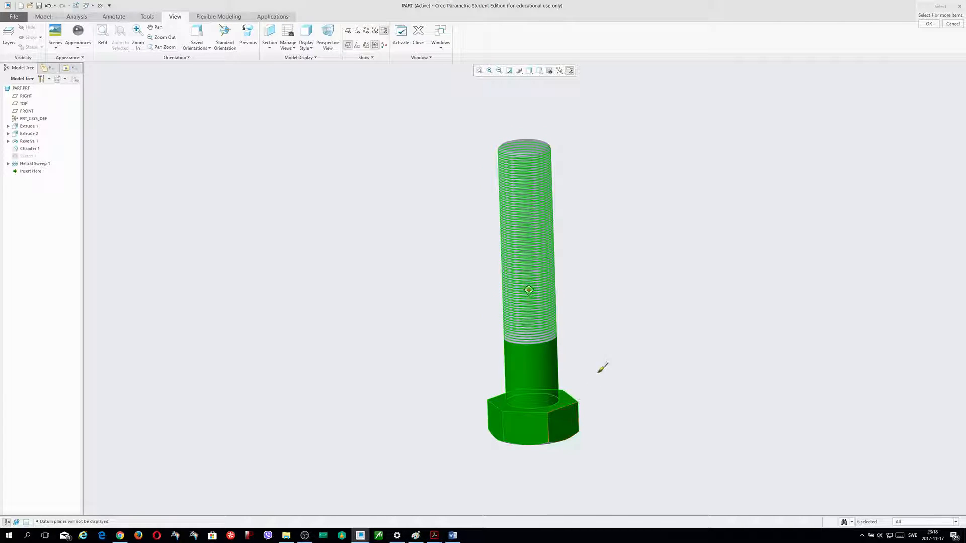
# Add the remaining head faces and the shank's end face to the selection and apply the metal appearance
pyautogui.moveTo(622, 344); pyautogui.dragTo(555, 398, button='middle')
pyautogui.keyDown('ctrl'); pyautogui.click(528, 420); pyautogui.keyUp('ctrl')
pyautogui.keyDown('ctrl'); pyautogui.click(566, 416); pyautogui.keyUp('ctrl')
pyautogui.keyDown('ctrl'); pyautogui.click(508, 417); pyautogui.keyUp('ctrl')
pyautogui.moveTo(659, 359); pyautogui.dragTo(588, 327, button='middle')
pyautogui.keyDown('ctrl'); pyautogui.click(558, 332); pyautogui.keyUp('ctrl')
pyautogui.keyDown('ctrl'); pyautogui.click(547, 324); pyautogui.keyUp('ctrl')
pyautogui.moveTo(645, 310); pyautogui.dragTo(660, 256, button='middle')
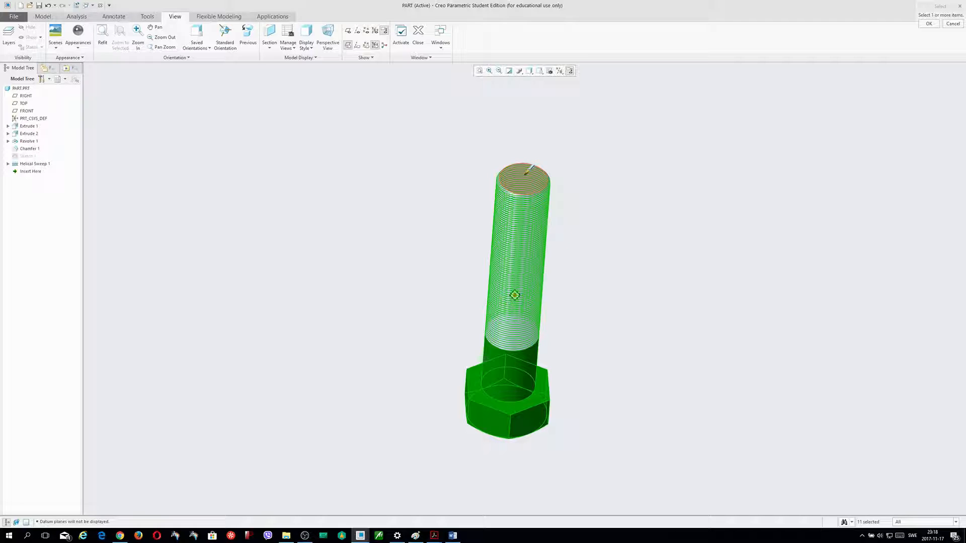
pyautogui.keyDown('ctrl'); pyautogui.click(526, 171); pyautogui.keyUp('ctrl')
pyautogui.middleClick(608, 185)
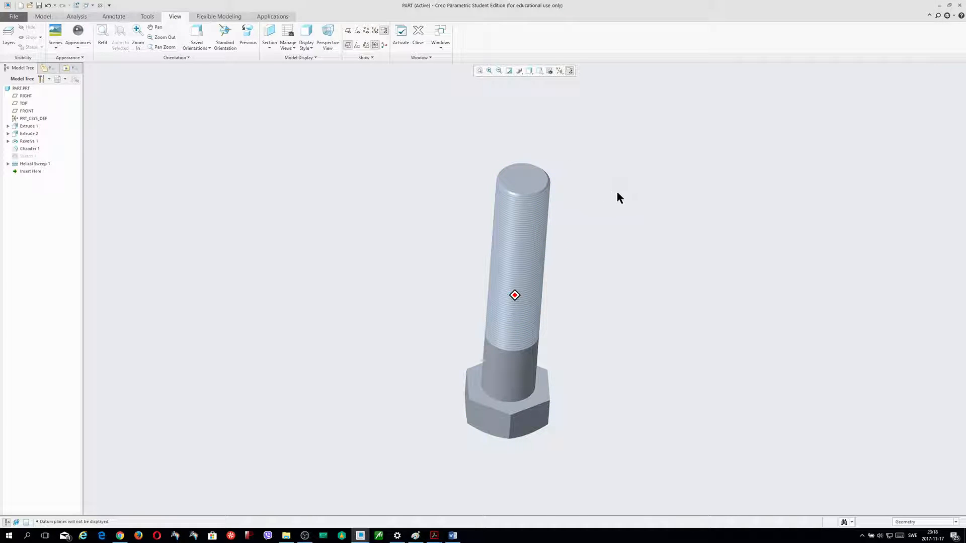
# Apply the dark road scene to the bolt and set its display style to Shading With Reflections
pyautogui.moveTo(303, 189); pyautogui.dragTo(300, 188, button='middle')
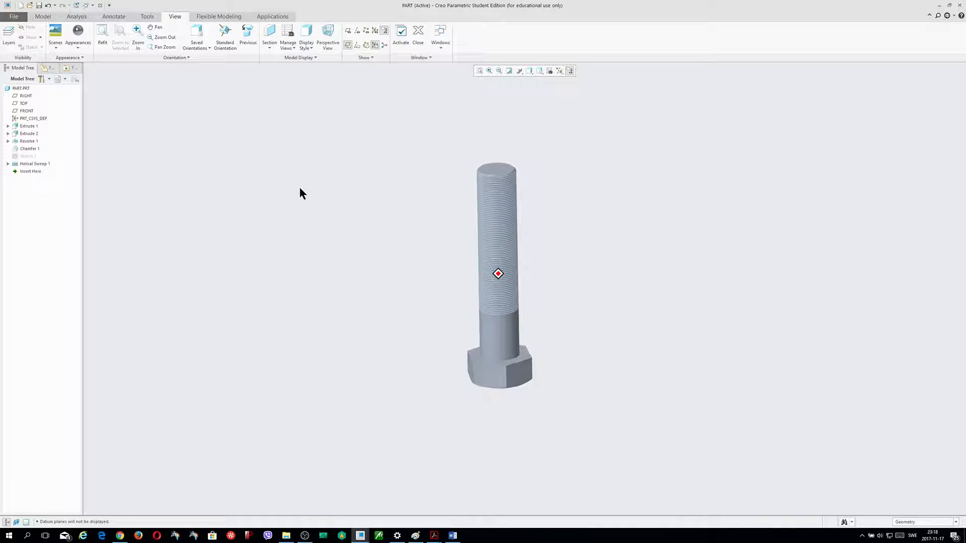
pyautogui.click(56, 37)
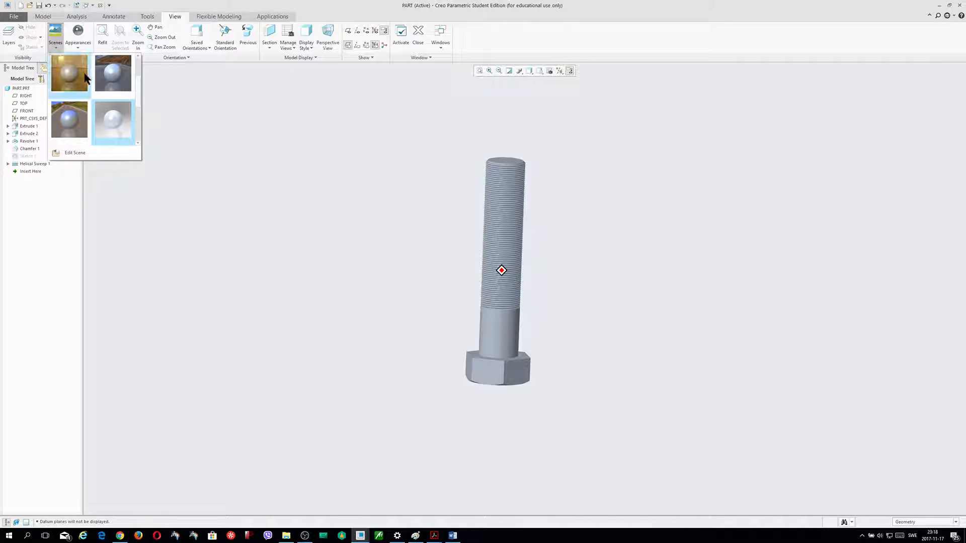
pyautogui.click(109, 75)
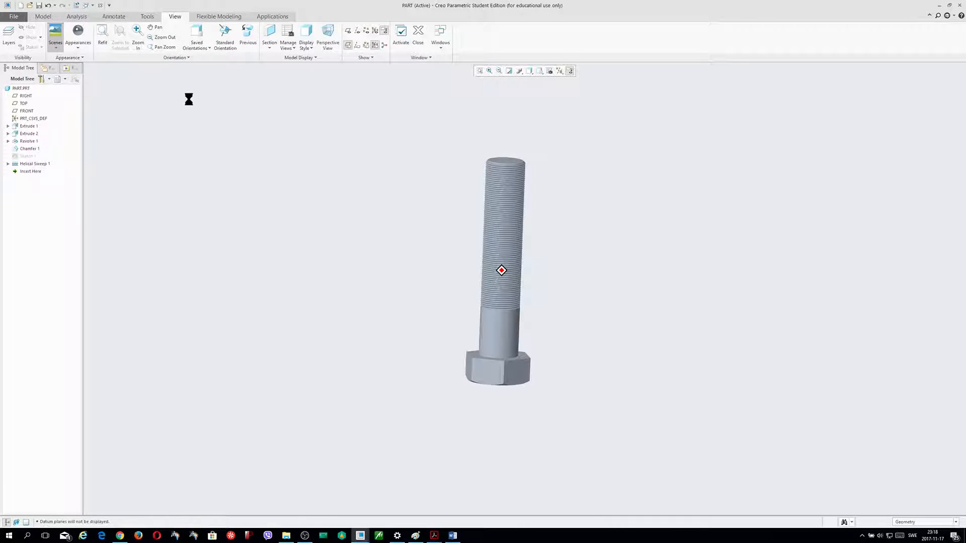
pyautogui.click(533, 73)
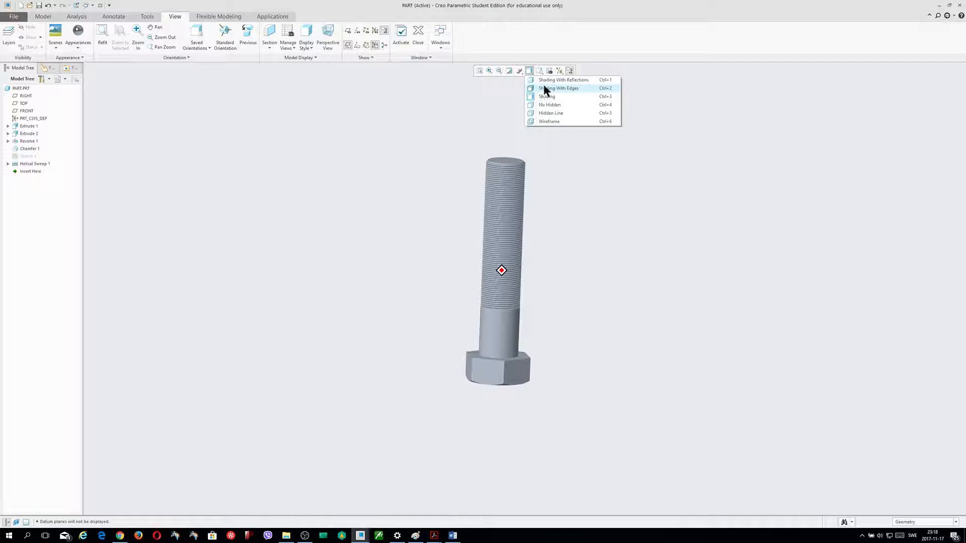
pyautogui.click(545, 79)
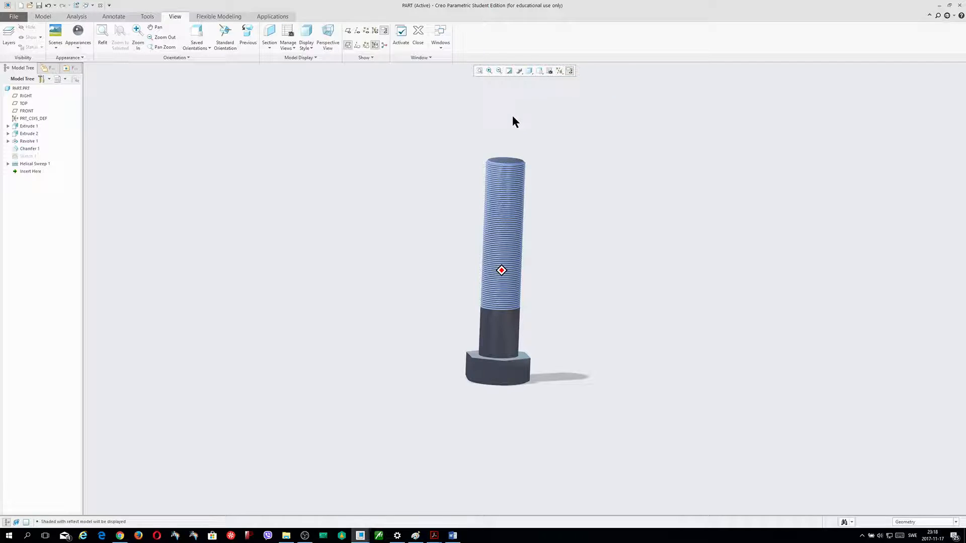
pyautogui.scroll(-3, 563, 143)
pyautogui.moveTo(594, 153); pyautogui.dragTo(218, 98, button='middle')
# Try the warm interior scene on the bolt and replace it with the blue-sky road scene
pyautogui.click(59, 39)
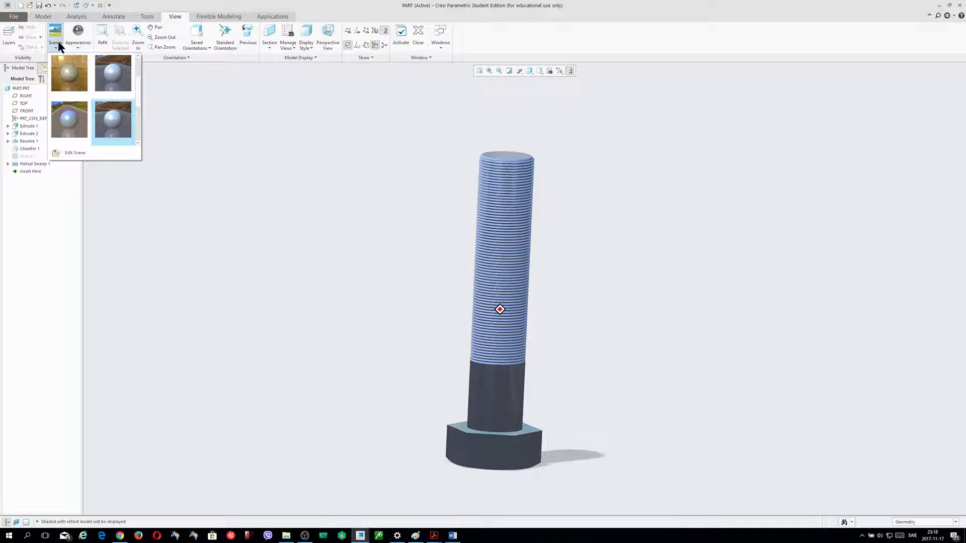
pyautogui.click(70, 71)
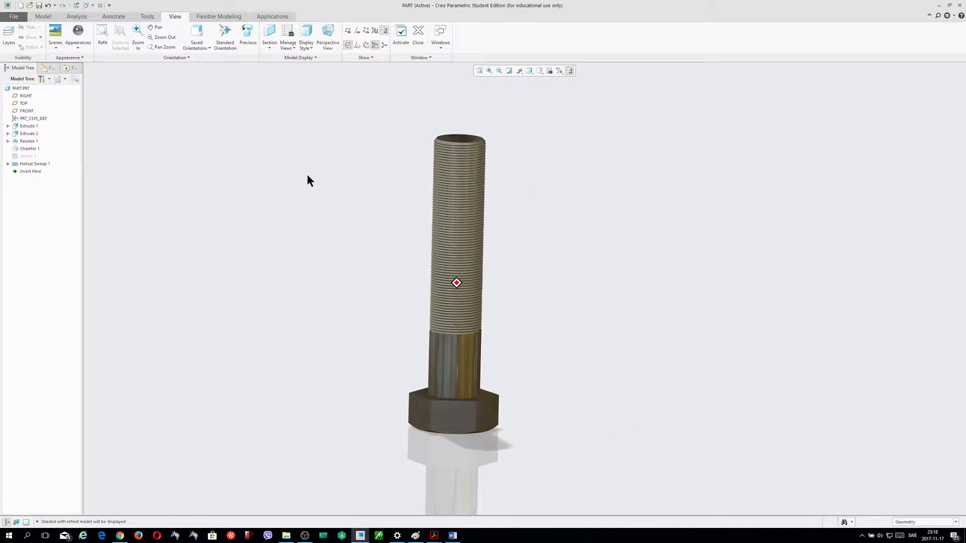
pyautogui.click(56, 44)
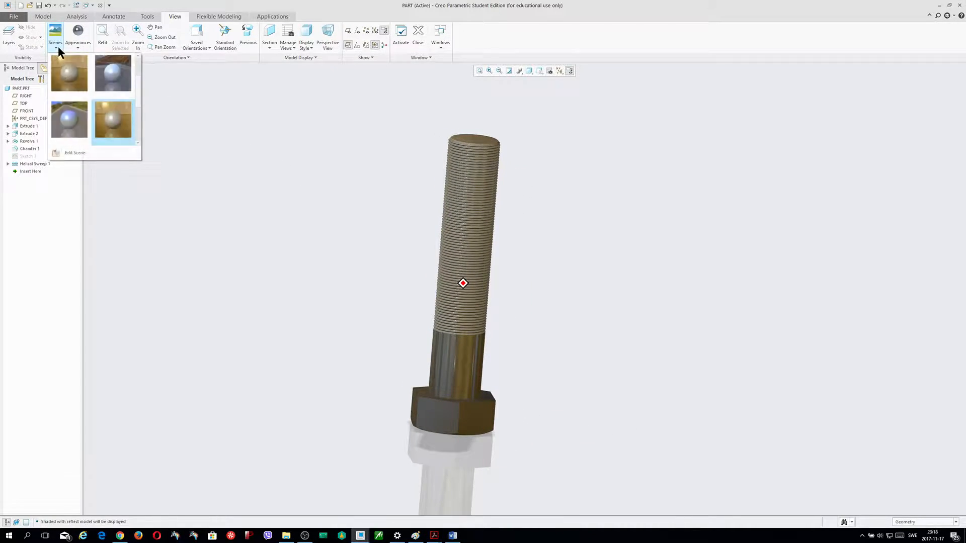
pyautogui.click(76, 122)
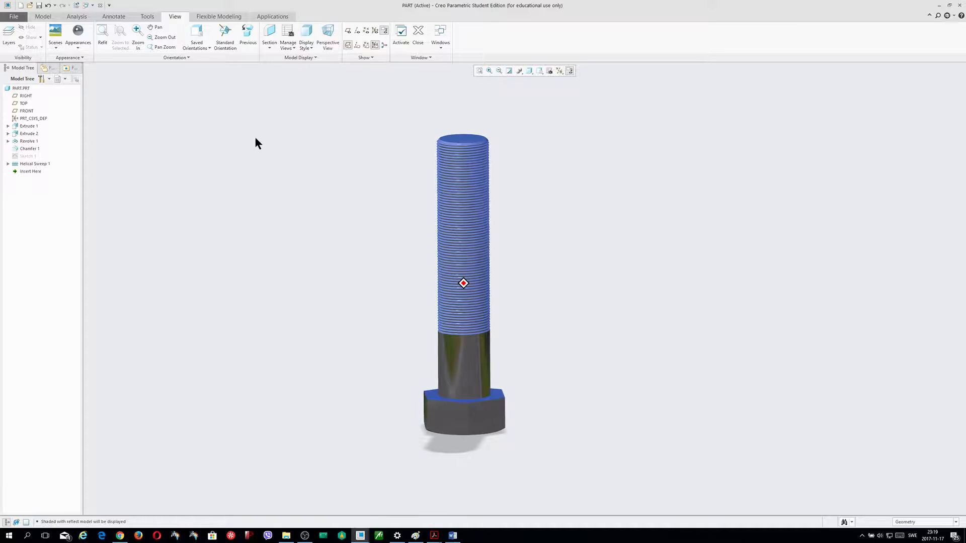
pyautogui.click(58, 41)
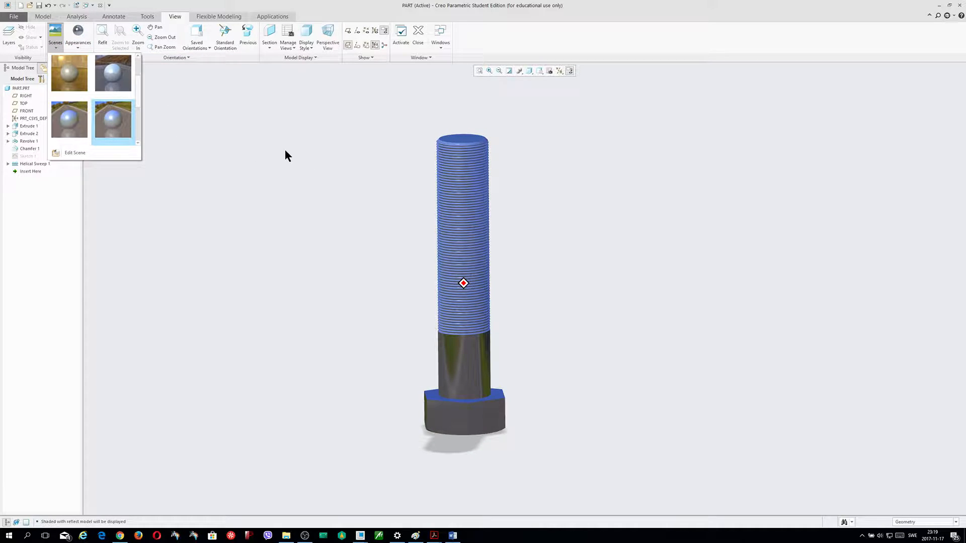
pyautogui.click(113, 73)
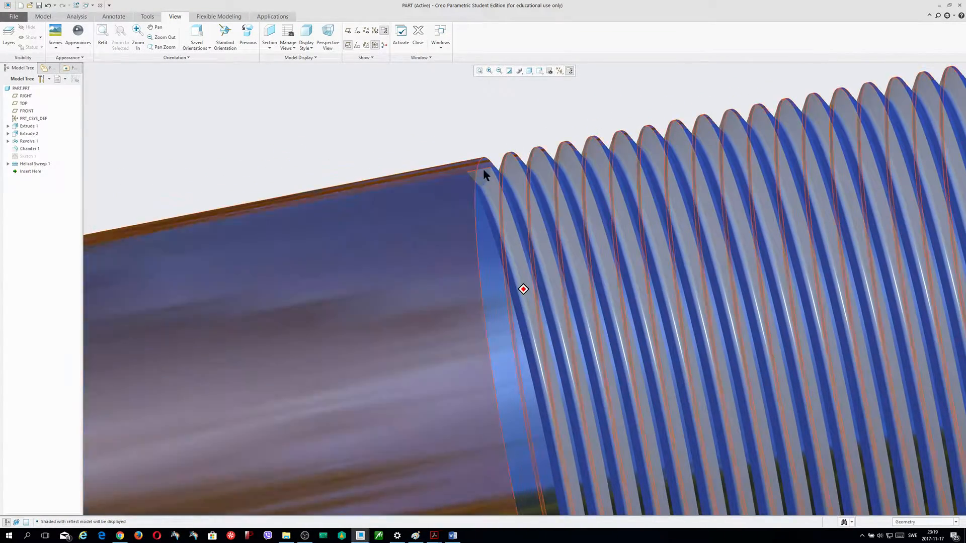
# Examine the triangular end face where the thread cut stops on the plain shank, and the overall bolt with reflections
pyautogui.click(479, 178)
pyautogui.click(329, 99)
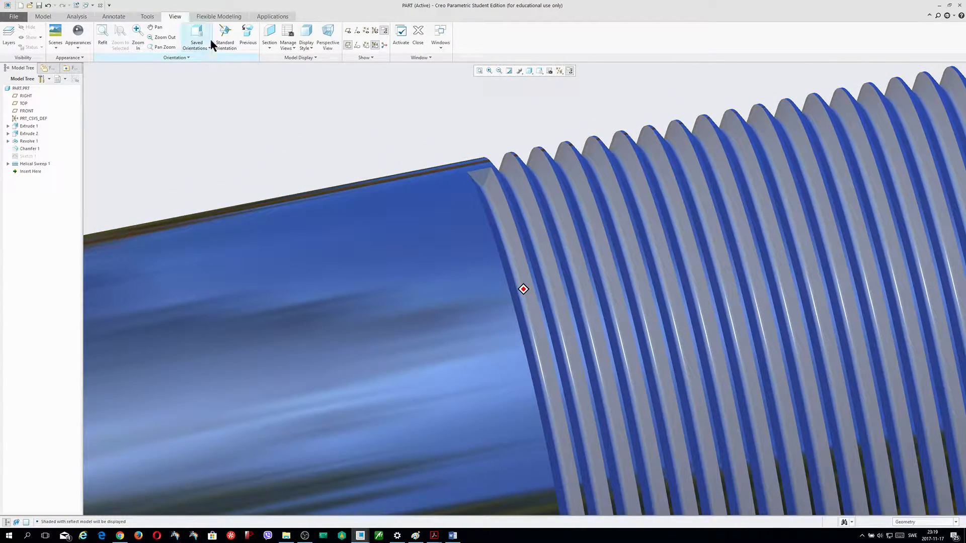
pyautogui.click(274, 16)
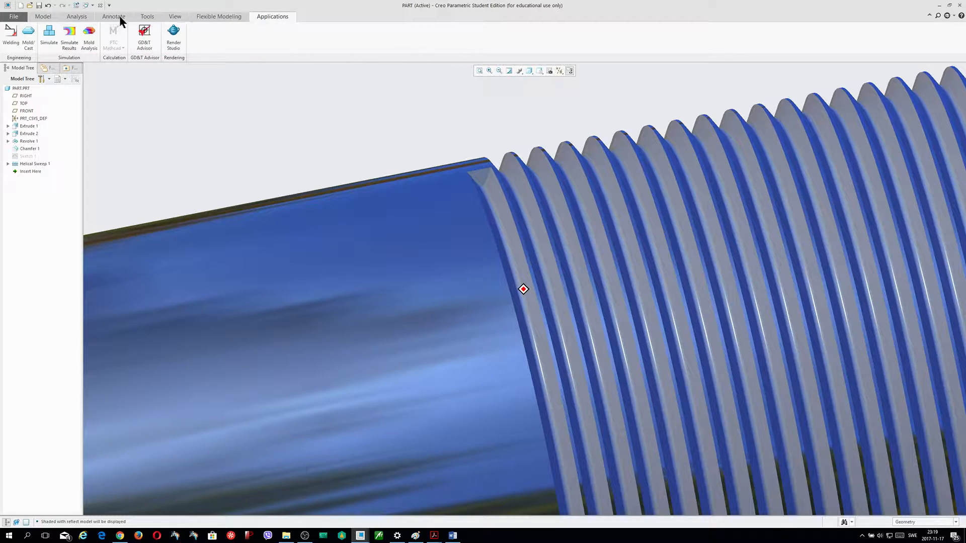
pyautogui.click(45, 17)
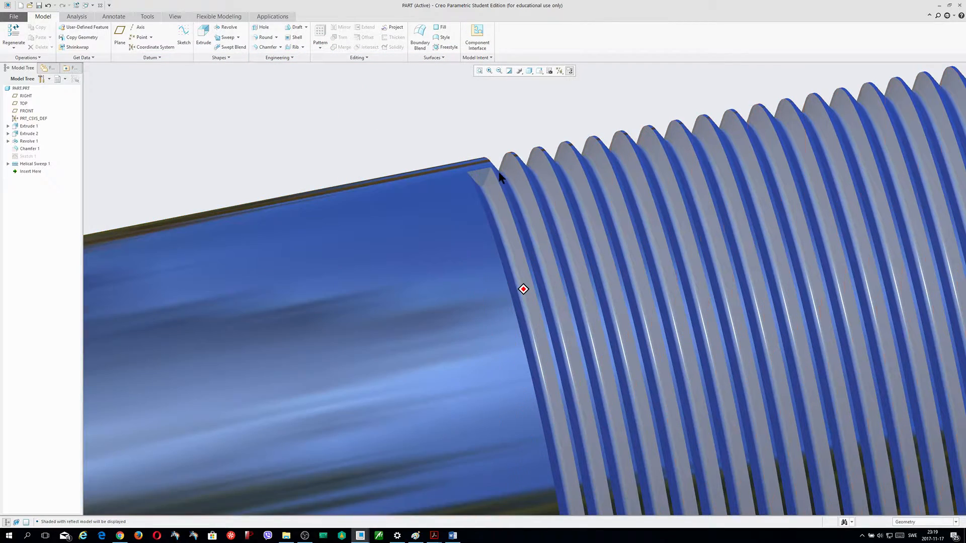
pyautogui.click(484, 174)
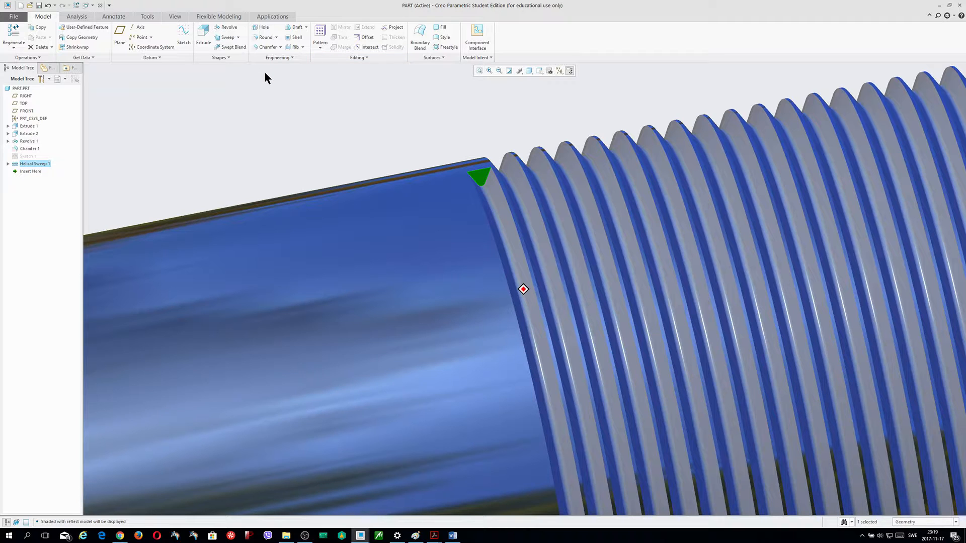
pyautogui.click(404, 83)
pyautogui.moveTo(463, 113)
pyautogui.mouseDown(button='middle')
pyautogui.moveTo(533, 130)
pyautogui.moveTo(470, 166)
pyautogui.moveTo(538, 155)
pyautogui.moveTo(433, 163)
pyautogui.mouseUp(button='middle')
pyautogui.scroll(2, 499, 166)
pyautogui.scroll(3, 433, 163)
pyautogui.scroll(5, 420, 163)
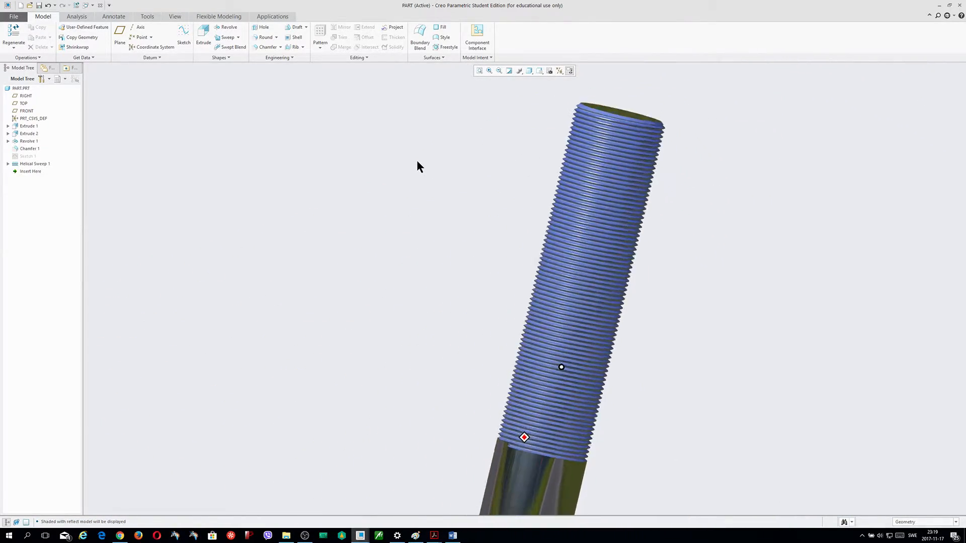
pyautogui.moveTo(417, 156); pyautogui.dragTo(396, 162, button='middle')
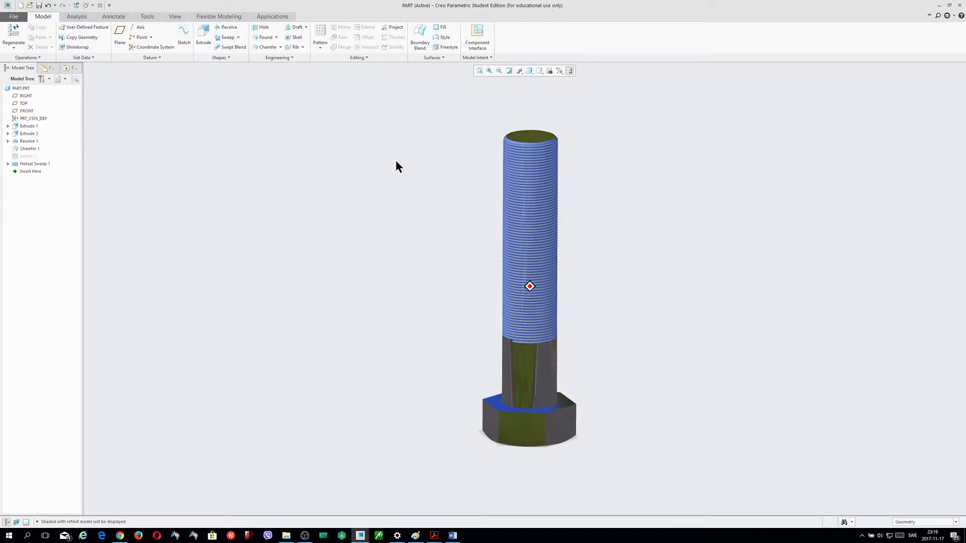
pyautogui.scroll(-3, 396, 162)
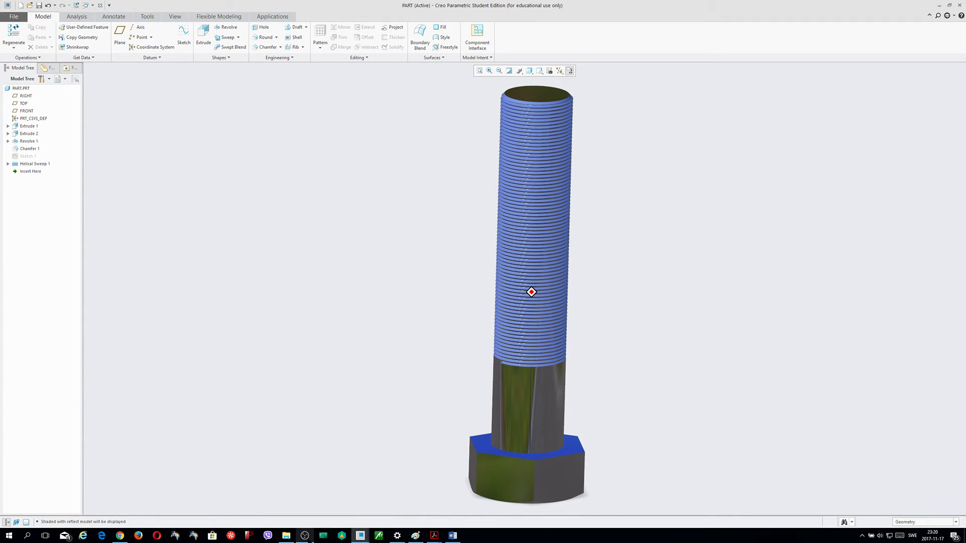
pyautogui.click(304, 536)
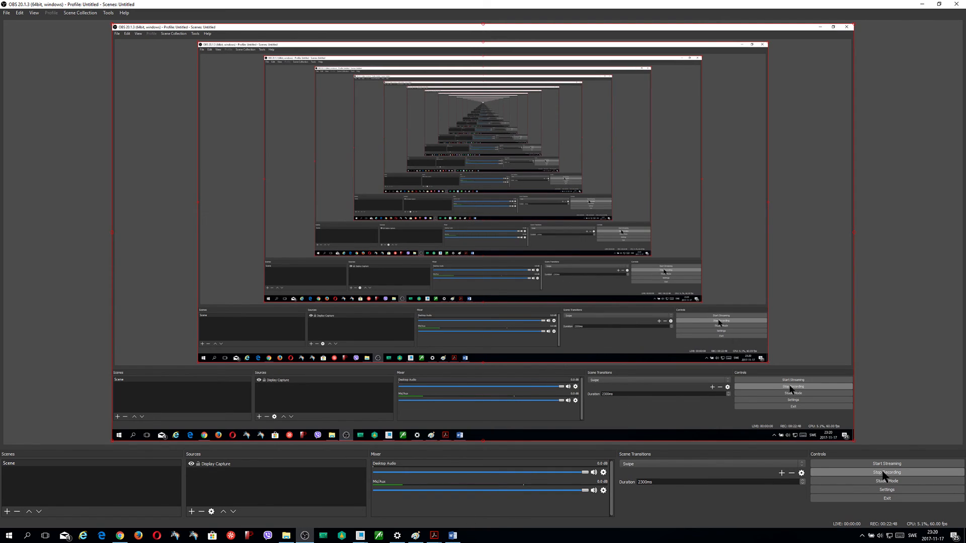